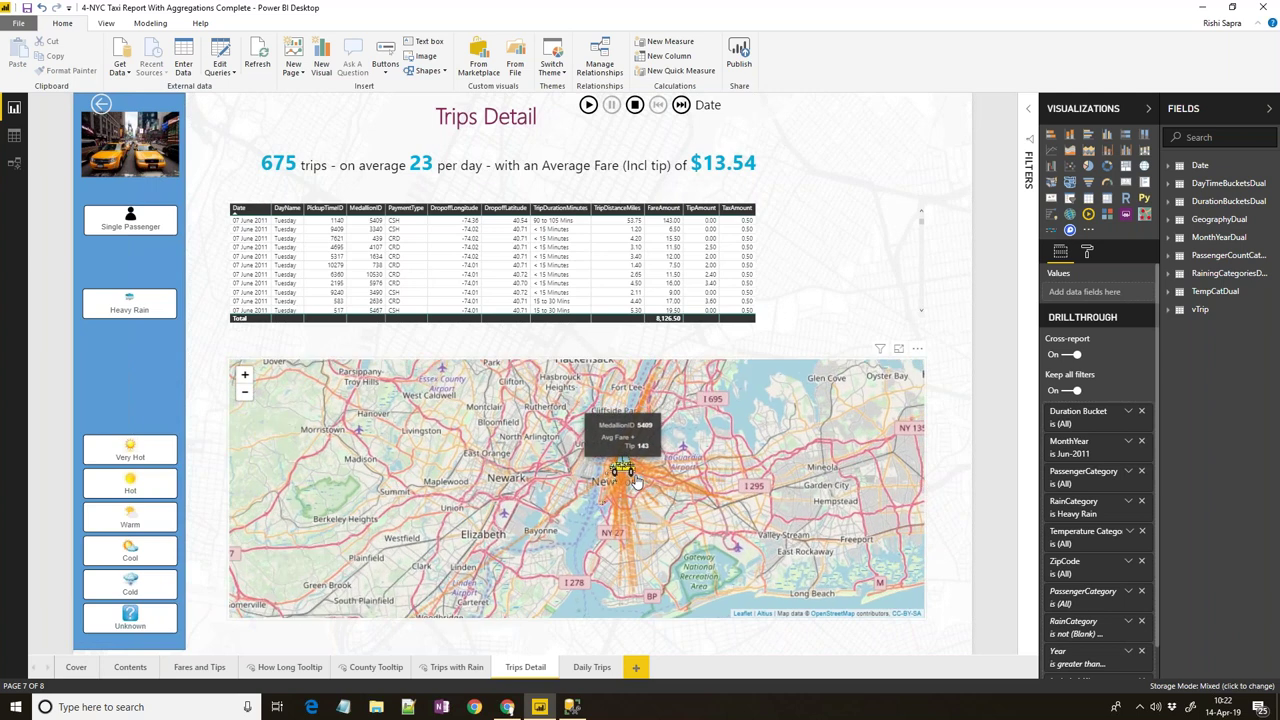
# Zoom around the Trips Detail map, then return to the NYC Taxi Trips Analysis Cover page.
pyautogui.scroll(2, 631, 481)
pyautogui.scroll(1, 631, 481)
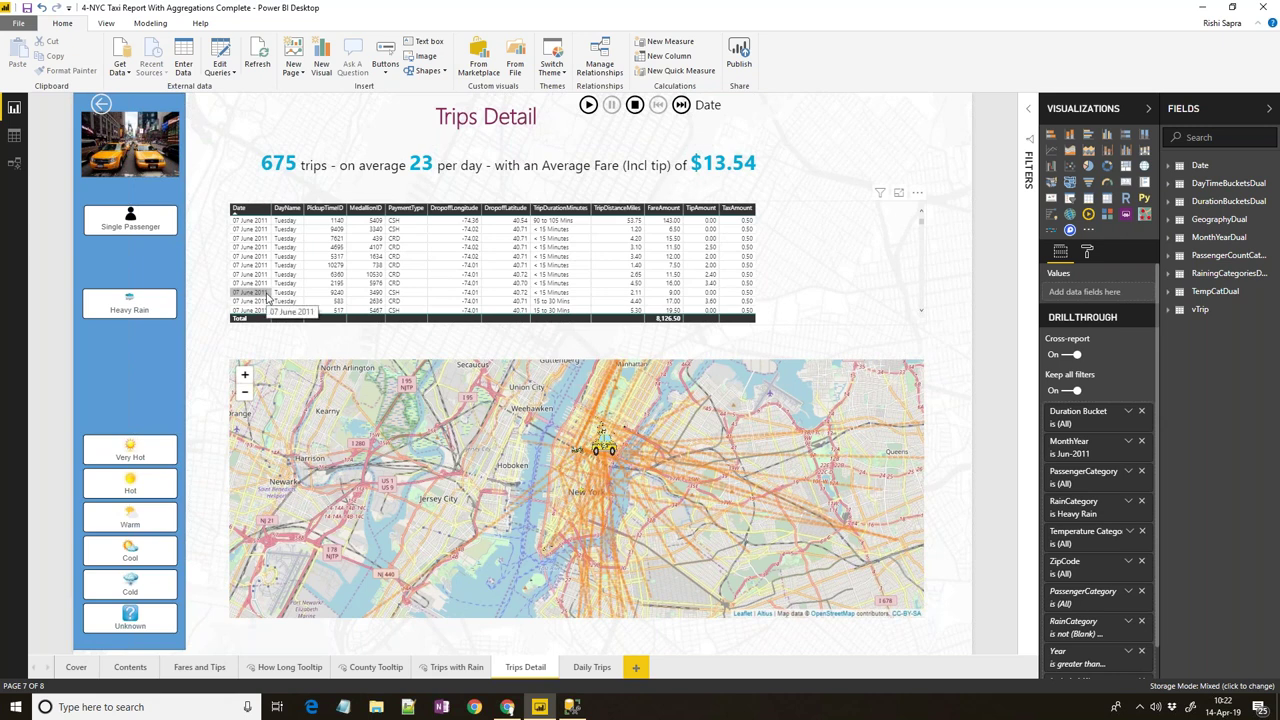
pyautogui.scroll(-2, 560, 547)
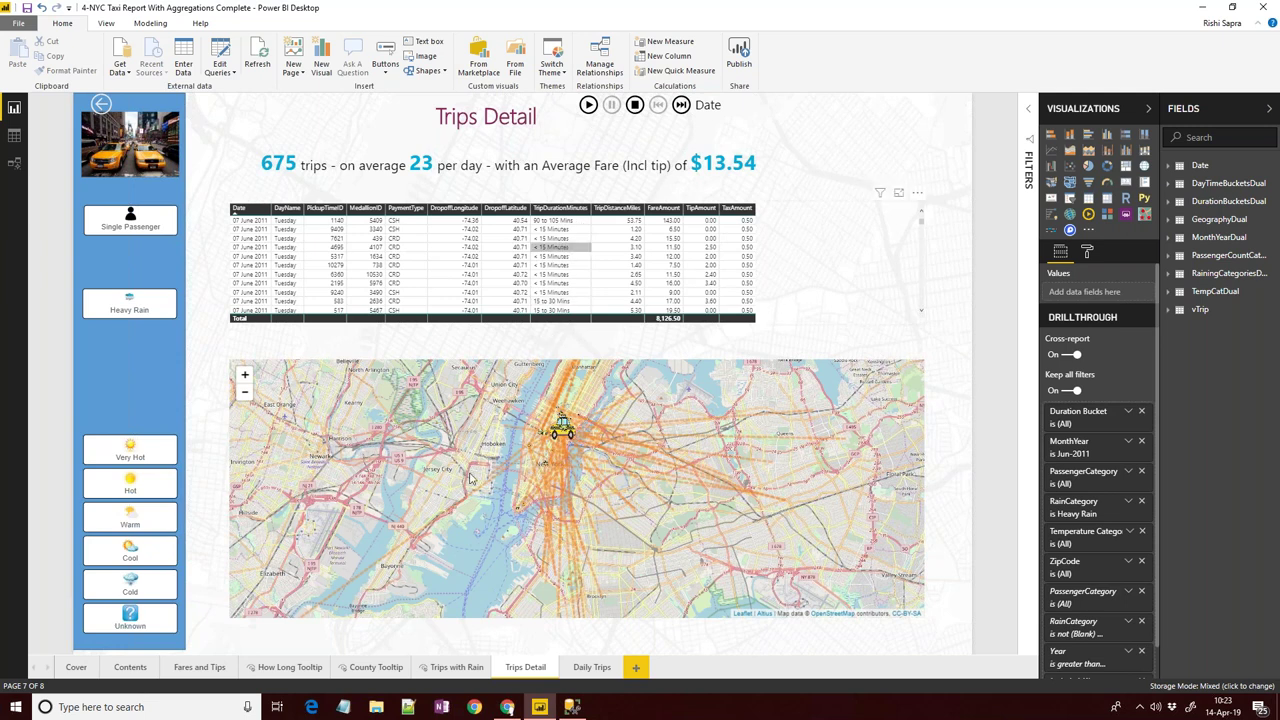
pyautogui.scroll(1, 500, 440)
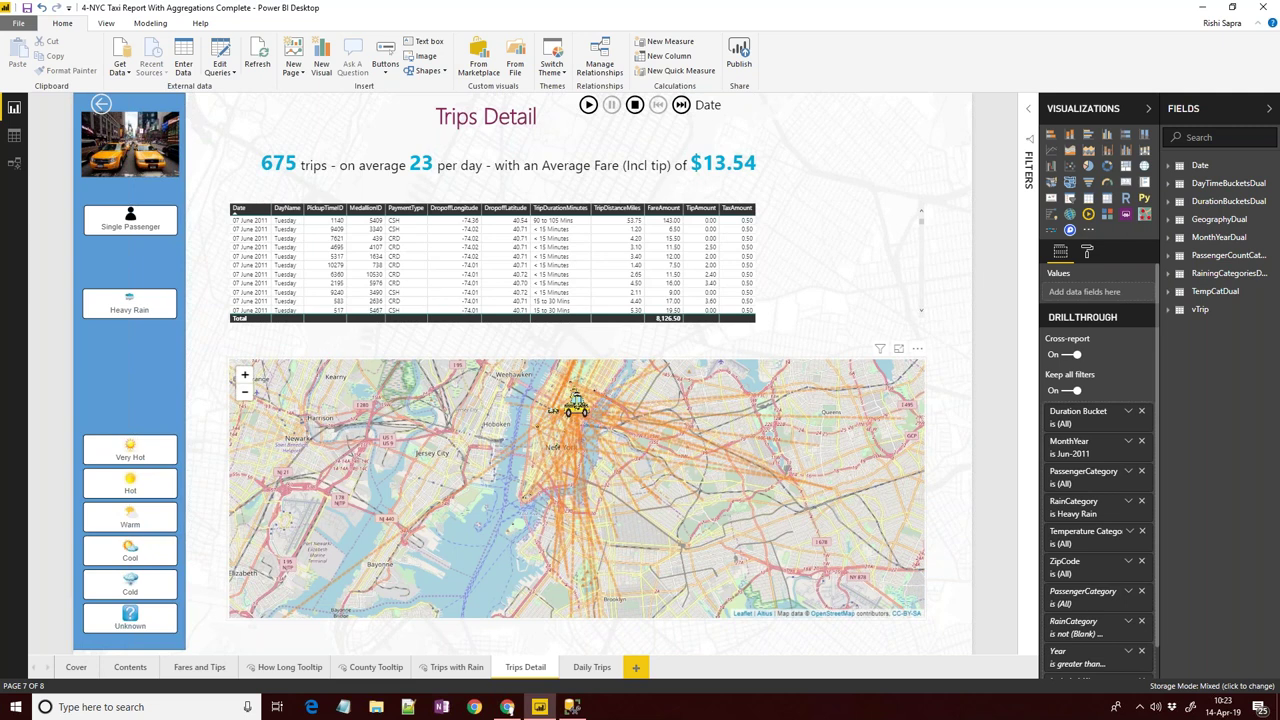
pyautogui.click(89, 672)
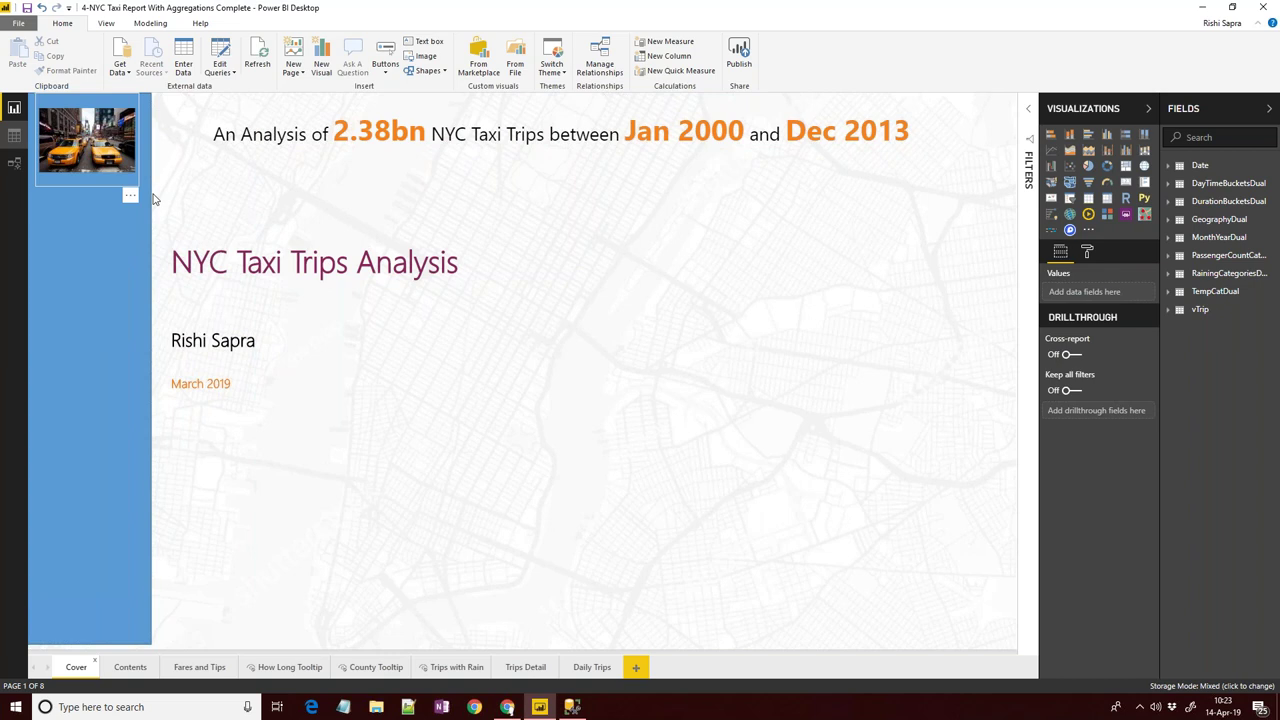
# From the Data view, open the Power Query Editor on the AggTrips query.
pyautogui.click(14, 135)
pyautogui.click(221, 52)
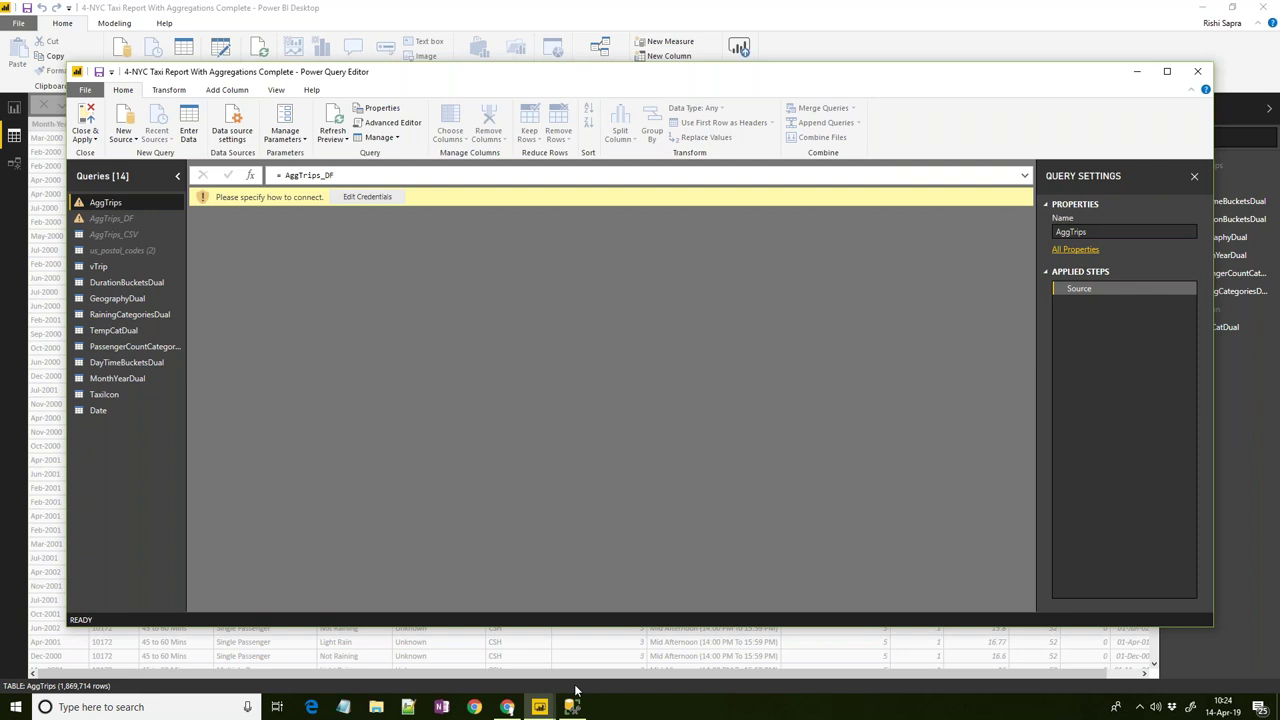
# Show AggTrips_DF with its Source, Navigation and Renamed Columns applied steps.
pyautogui.click(122, 220)
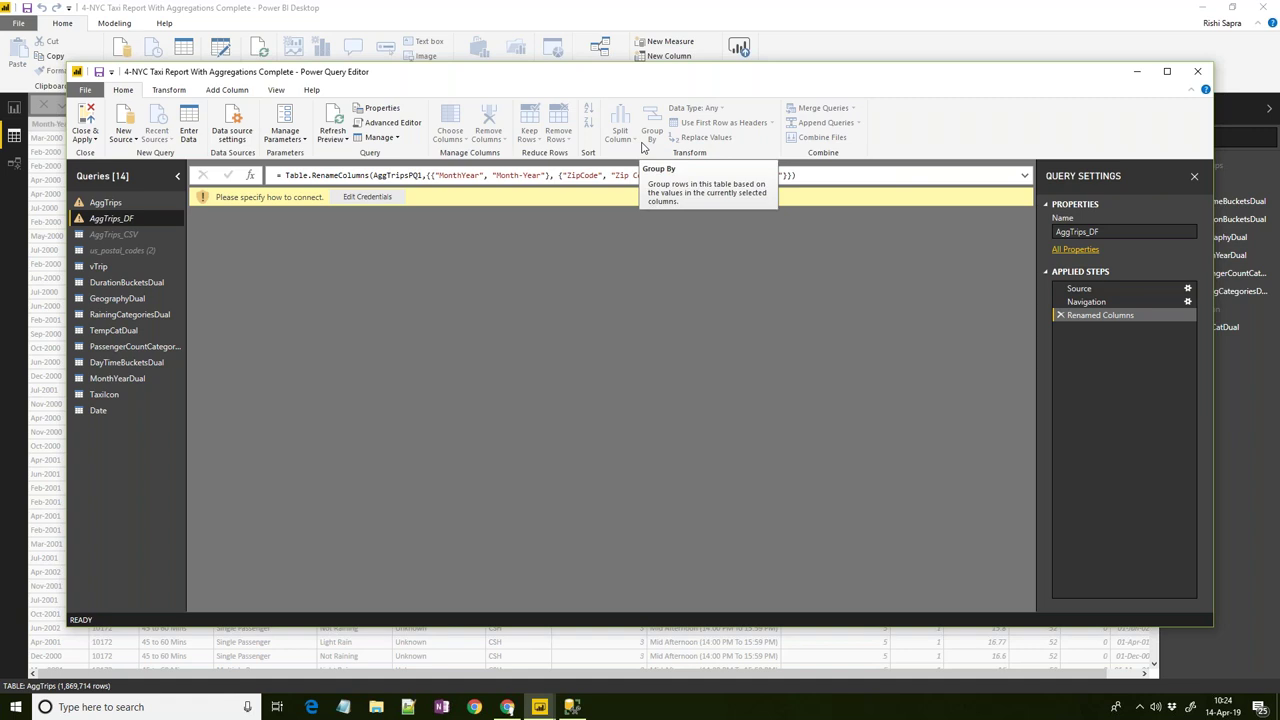
# In SSMS, dismiss the encrypted-view error and bring up the SQLQuery1 script.
pyautogui.click(561, 680)
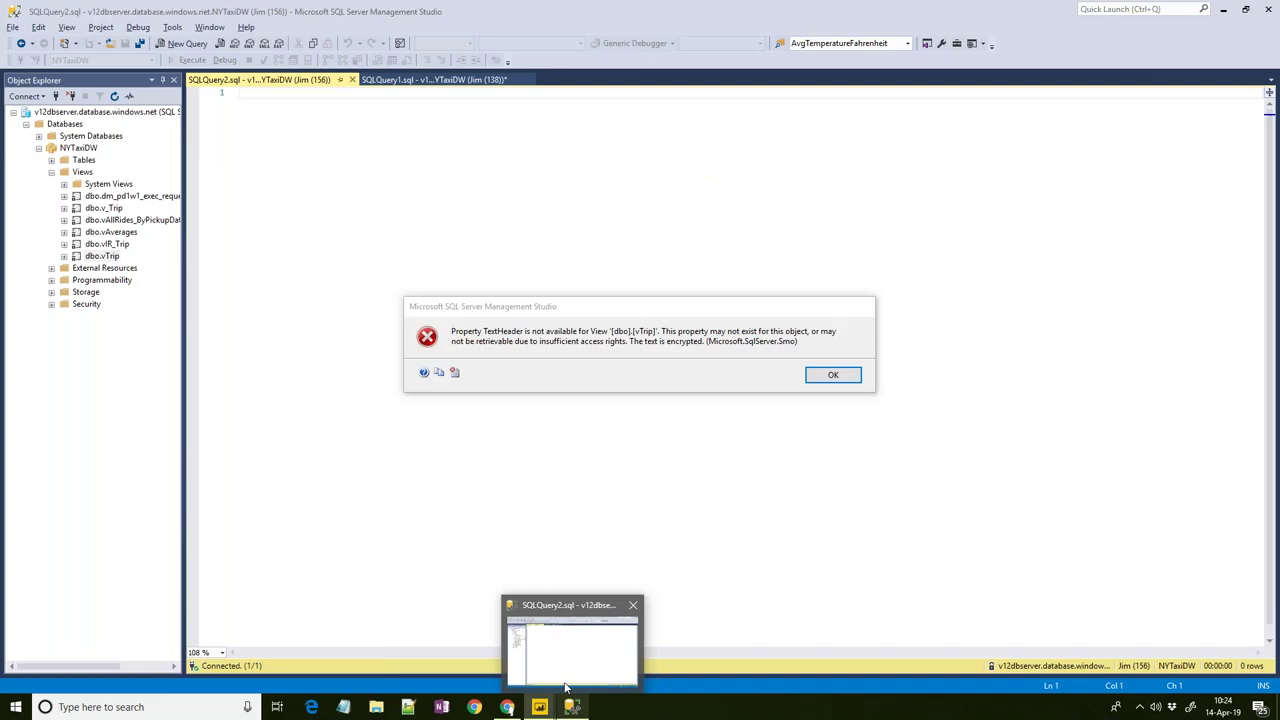
pyautogui.click(815, 377)
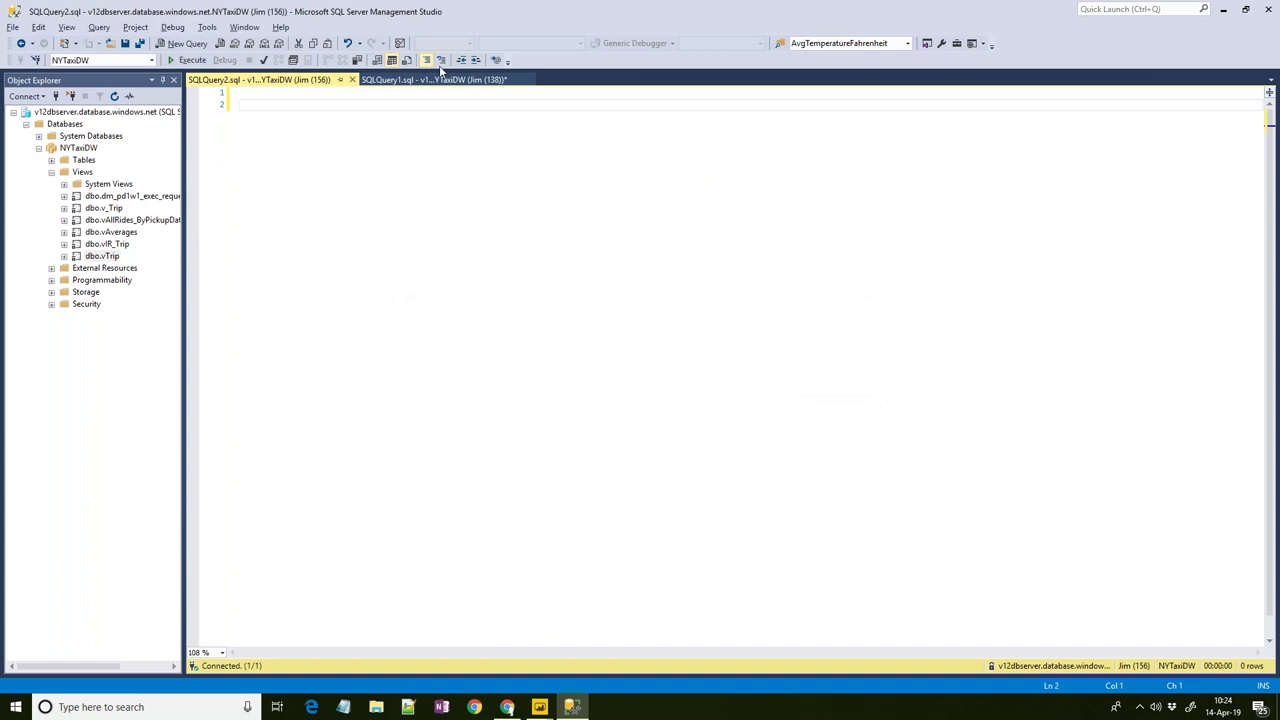
pyautogui.click(449, 82)
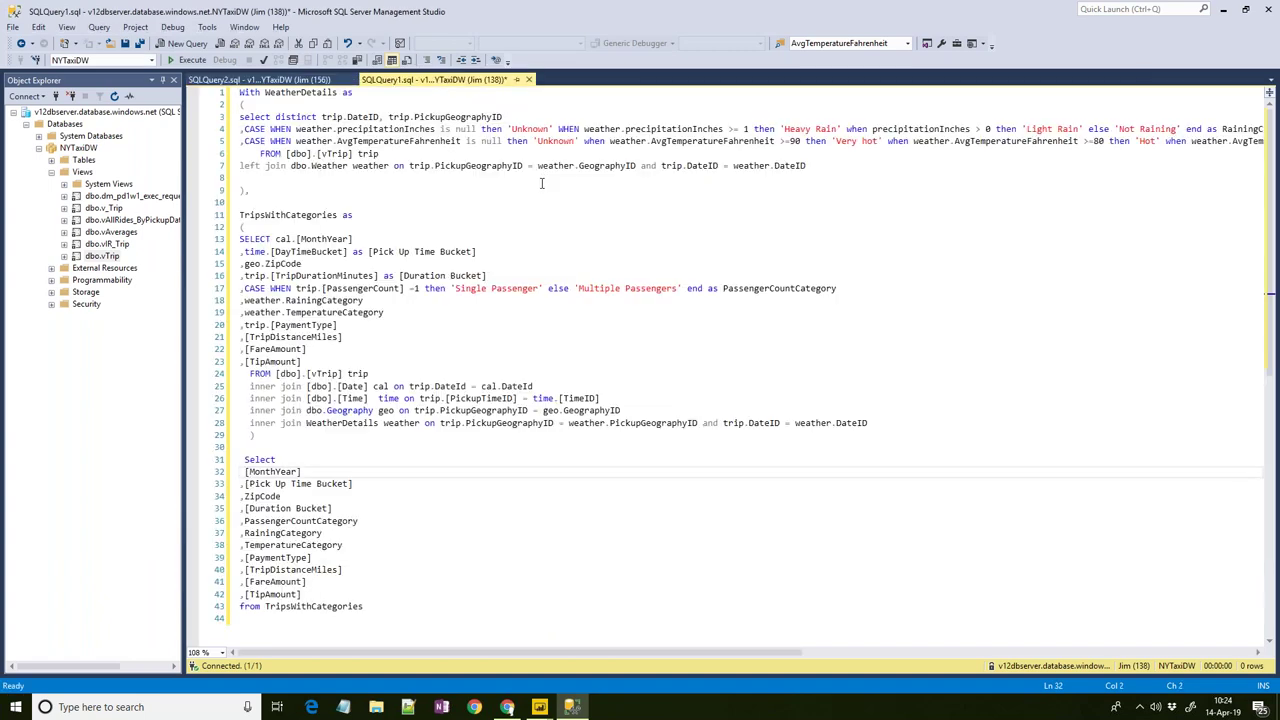
# Review the TripsWithCategories query and its rain-category CASE expression, then minimize SSMS.
pyautogui.click(567, 233)
pyautogui.scroll(-2, 505, 280)
pyautogui.scroll(-2, 476, 309)
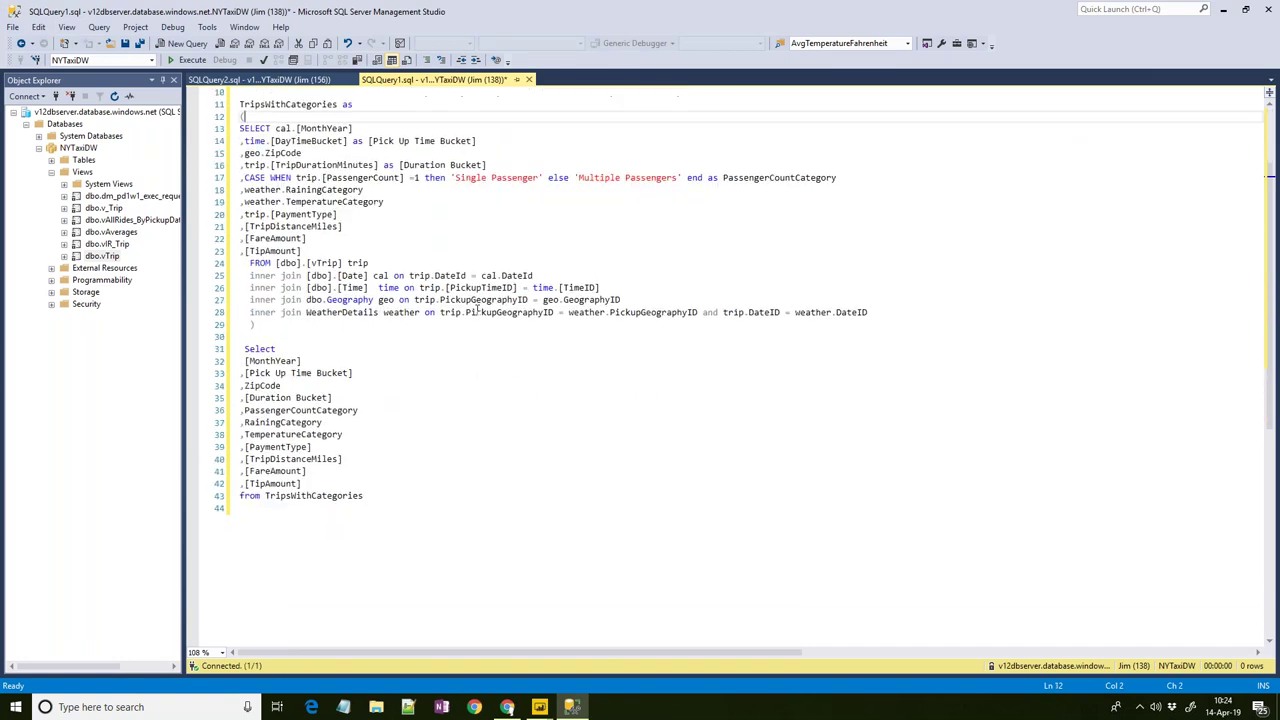
pyautogui.scroll(4, 477, 310)
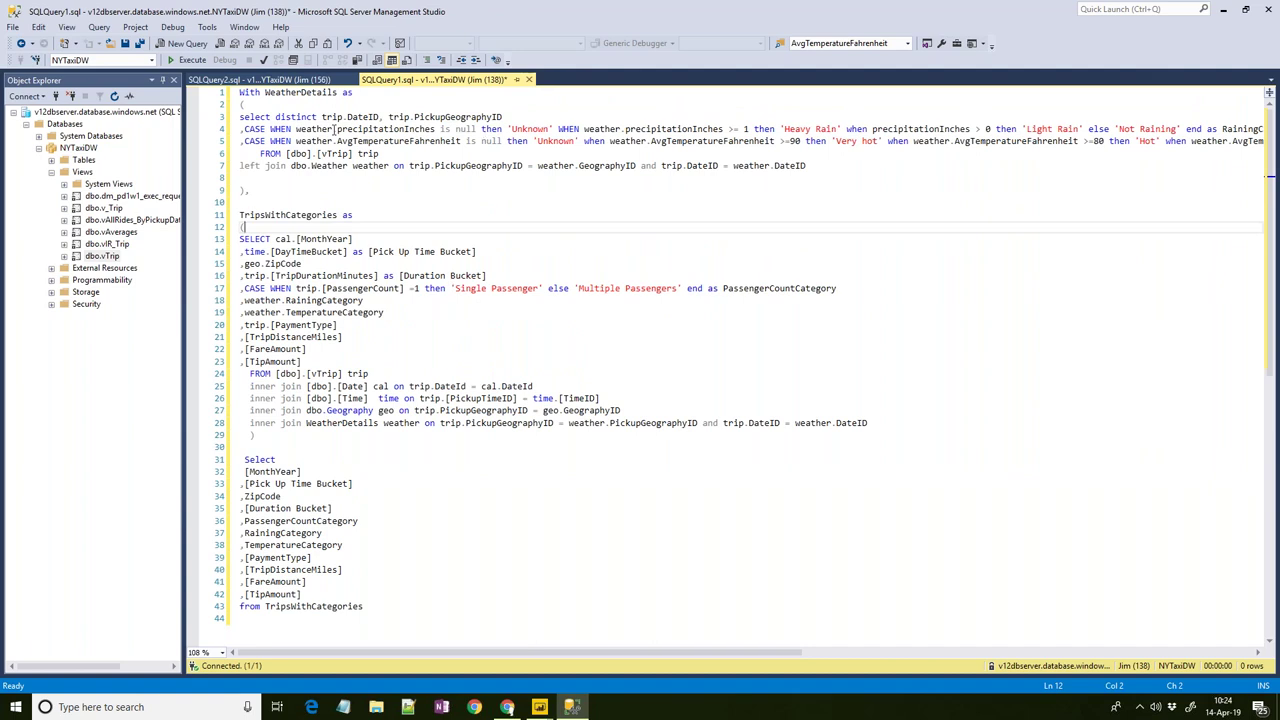
pyautogui.moveTo(243, 130); pyautogui.dragTo(479, 131)
pyautogui.click(478, 130)
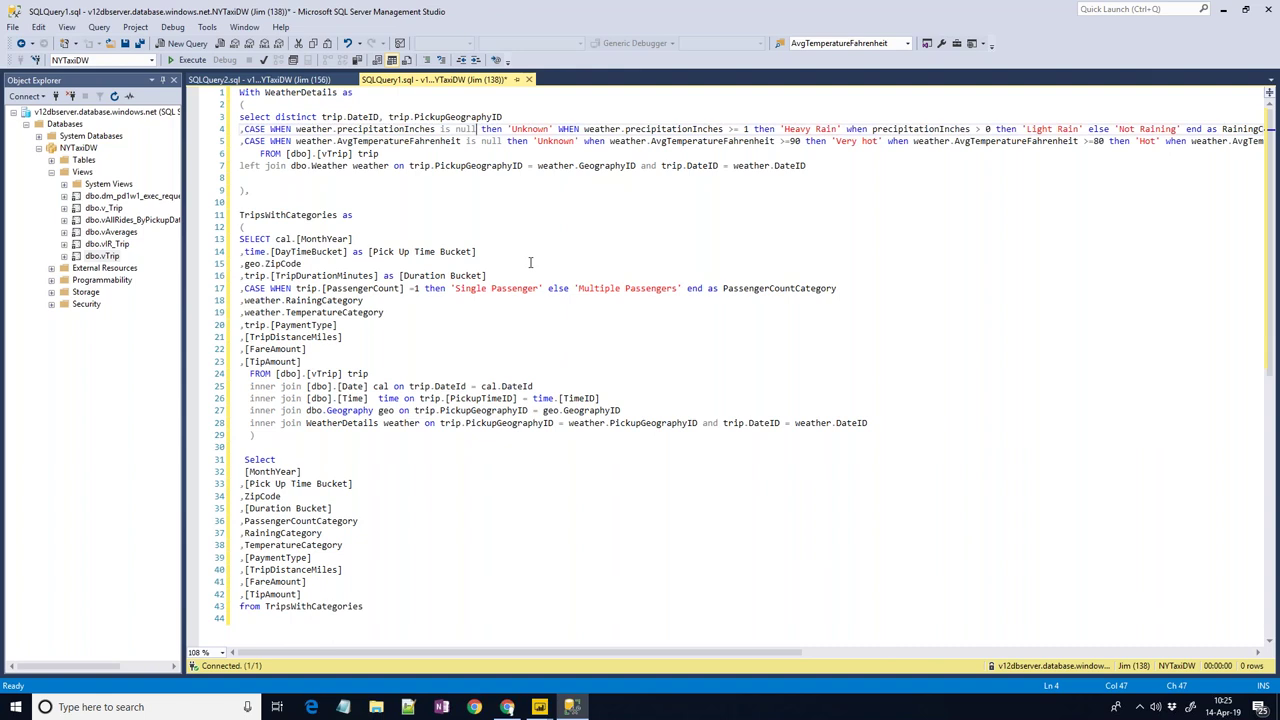
pyautogui.click(1223, 13)
# View the model diagram of the current report, then of the import-only report.
pyautogui.click(14, 135)
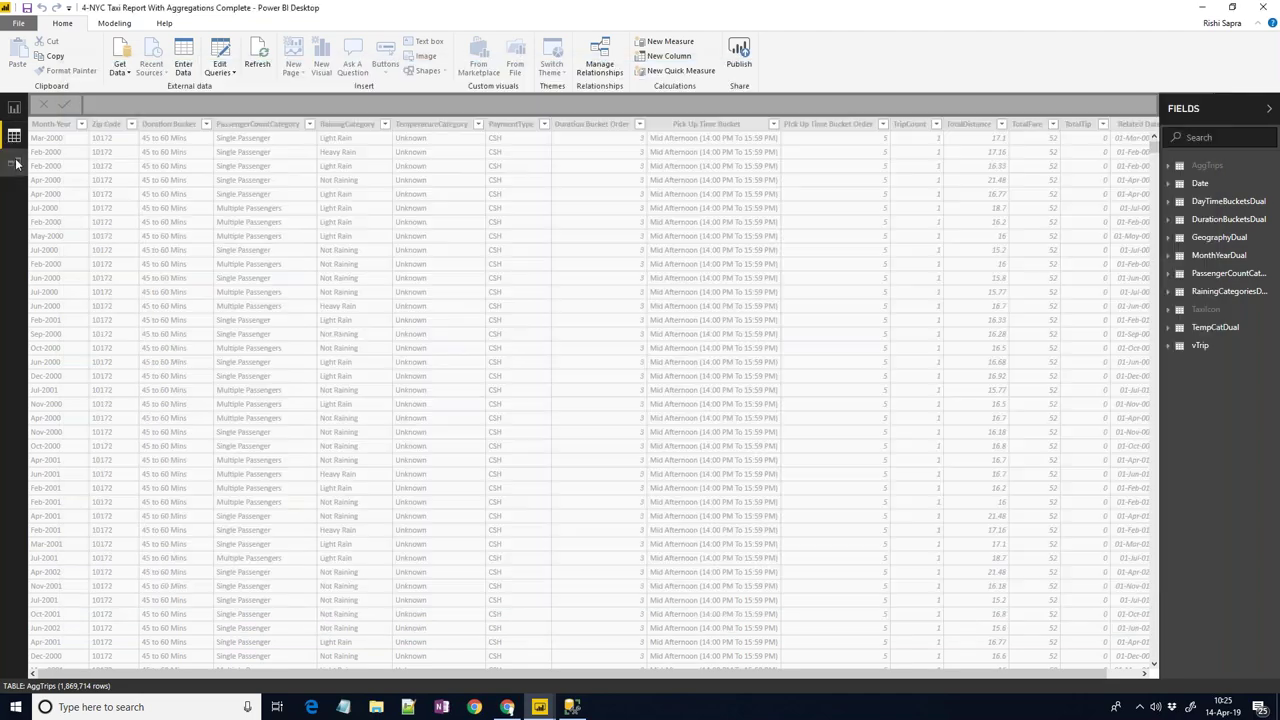
pyautogui.click(15, 163)
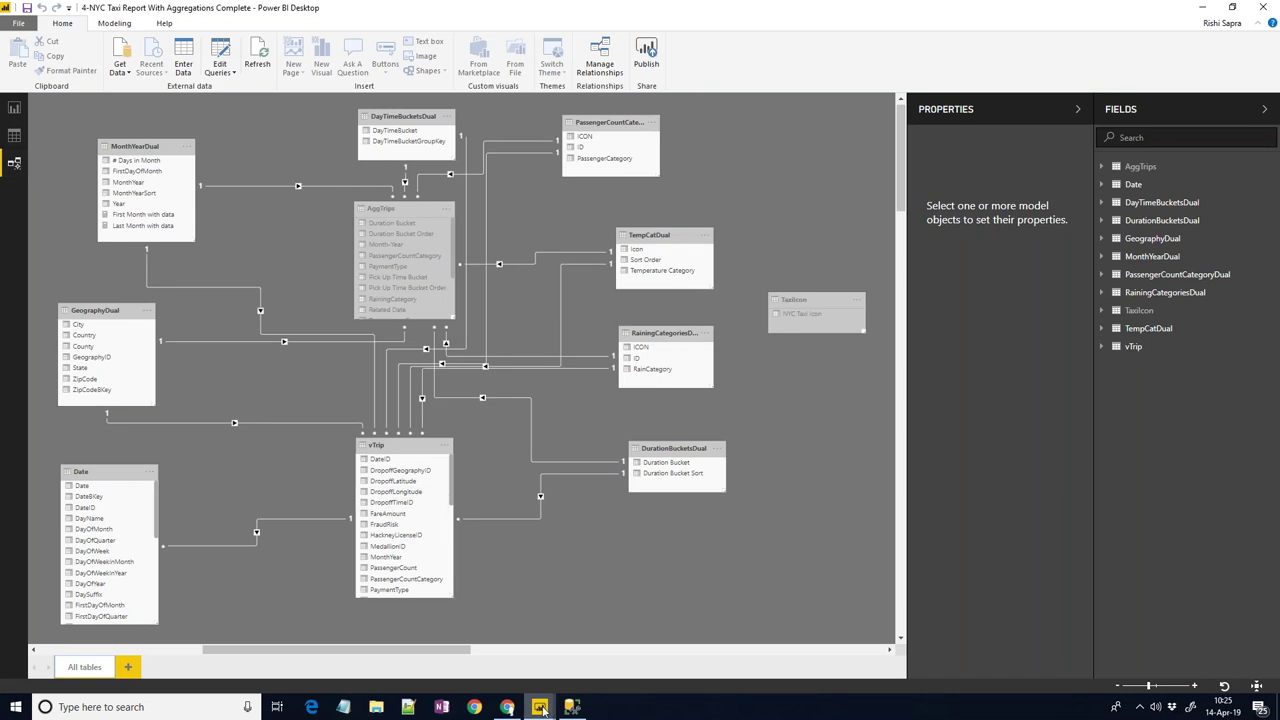
pyautogui.moveTo(539, 708)
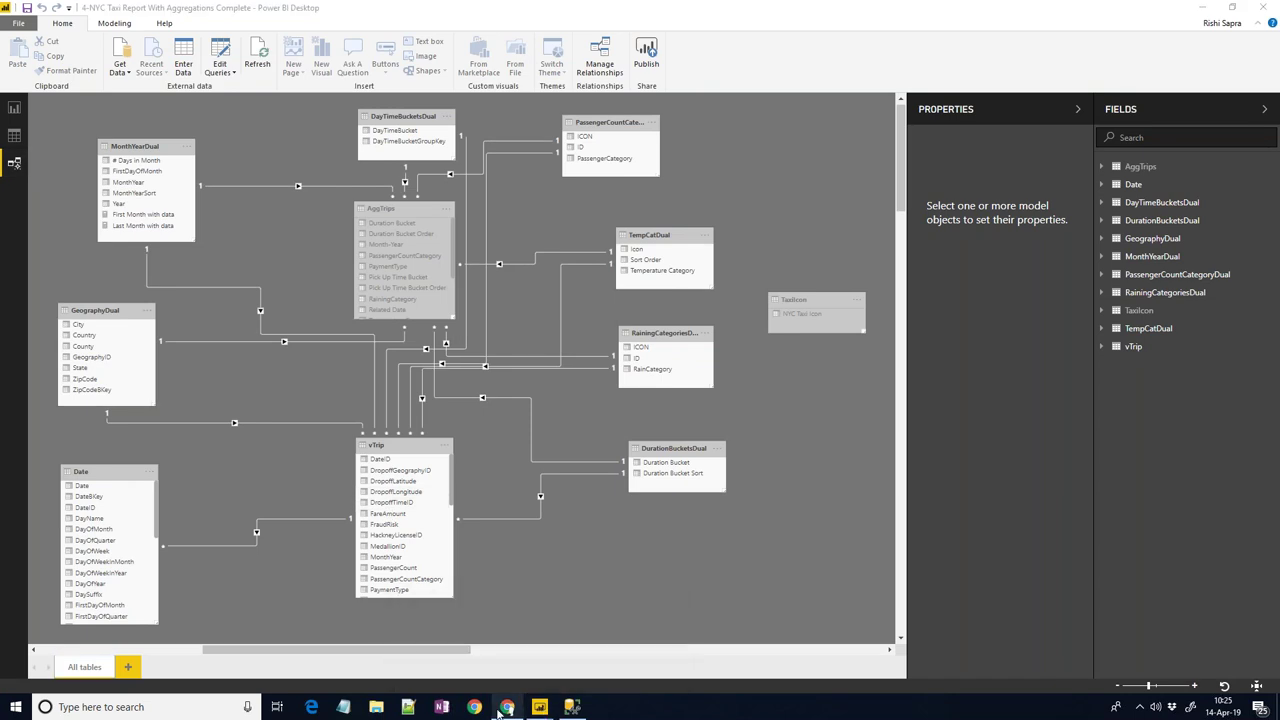
pyautogui.hotkey('alt', 'Tab')
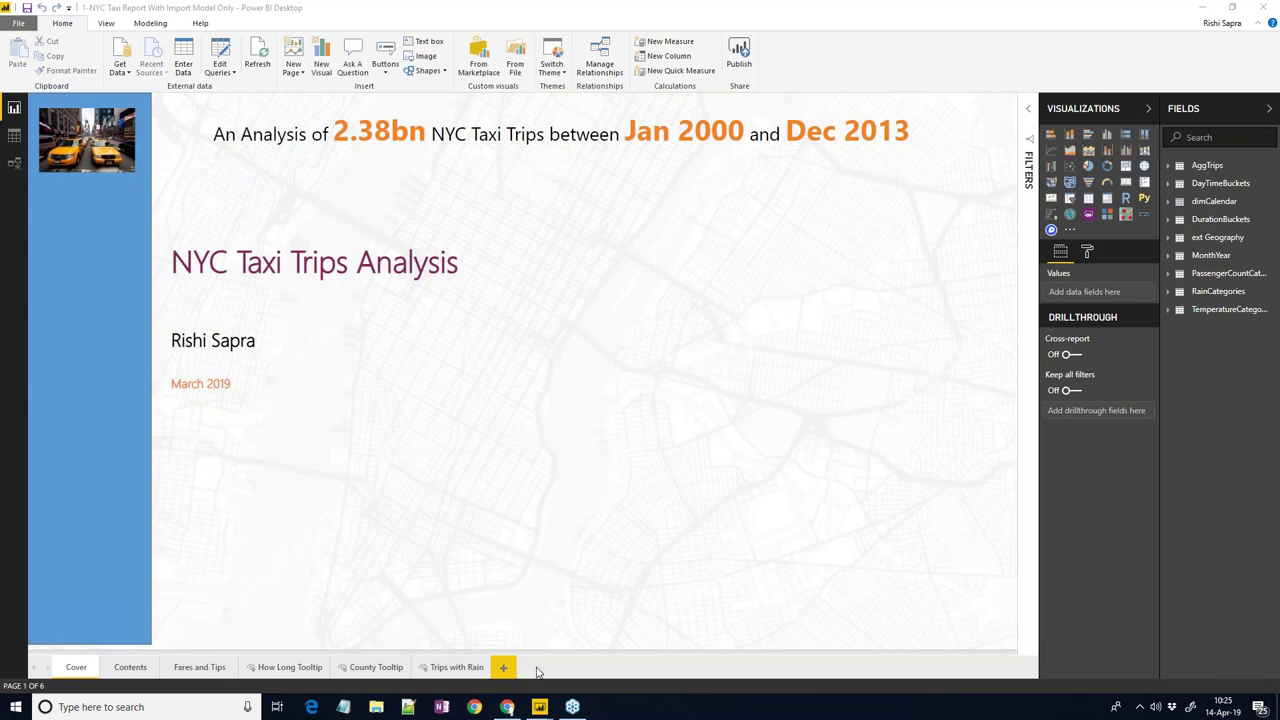
pyautogui.click(14, 166)
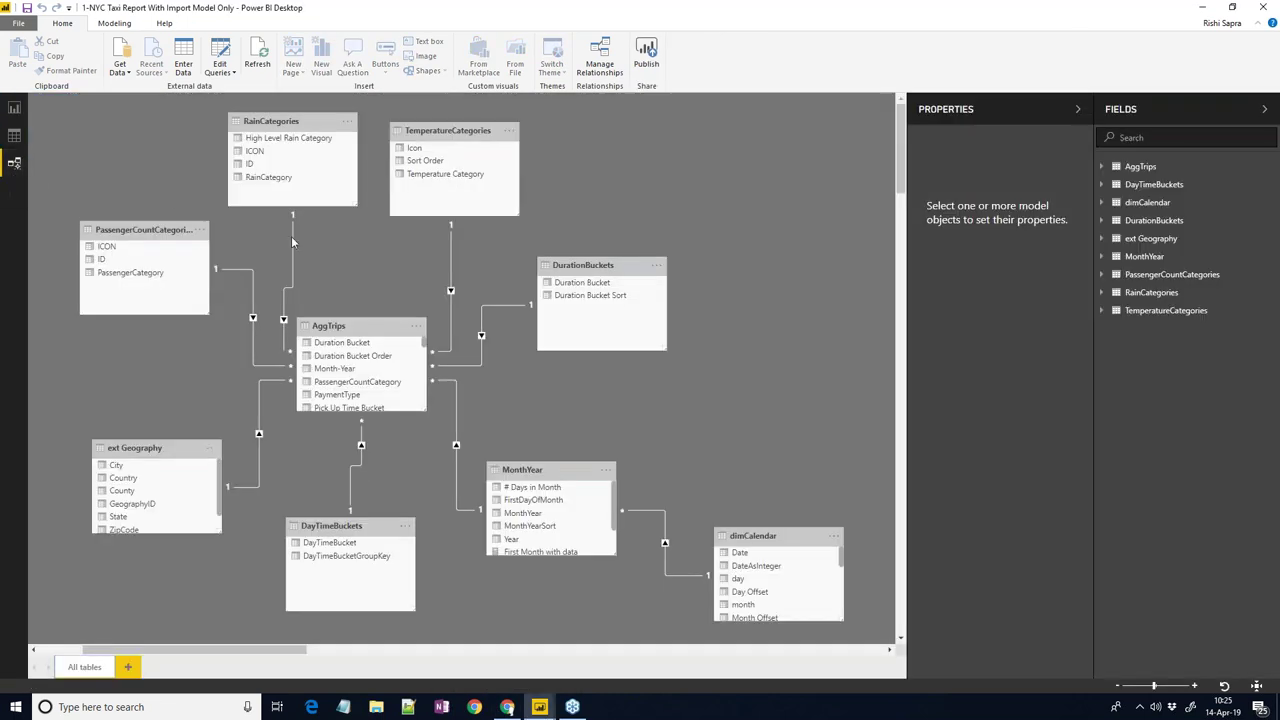
# Inspect the AggTrips and PassengerCountCategories tables and open the query editor listing 11 queries.
pyautogui.click(378, 328)
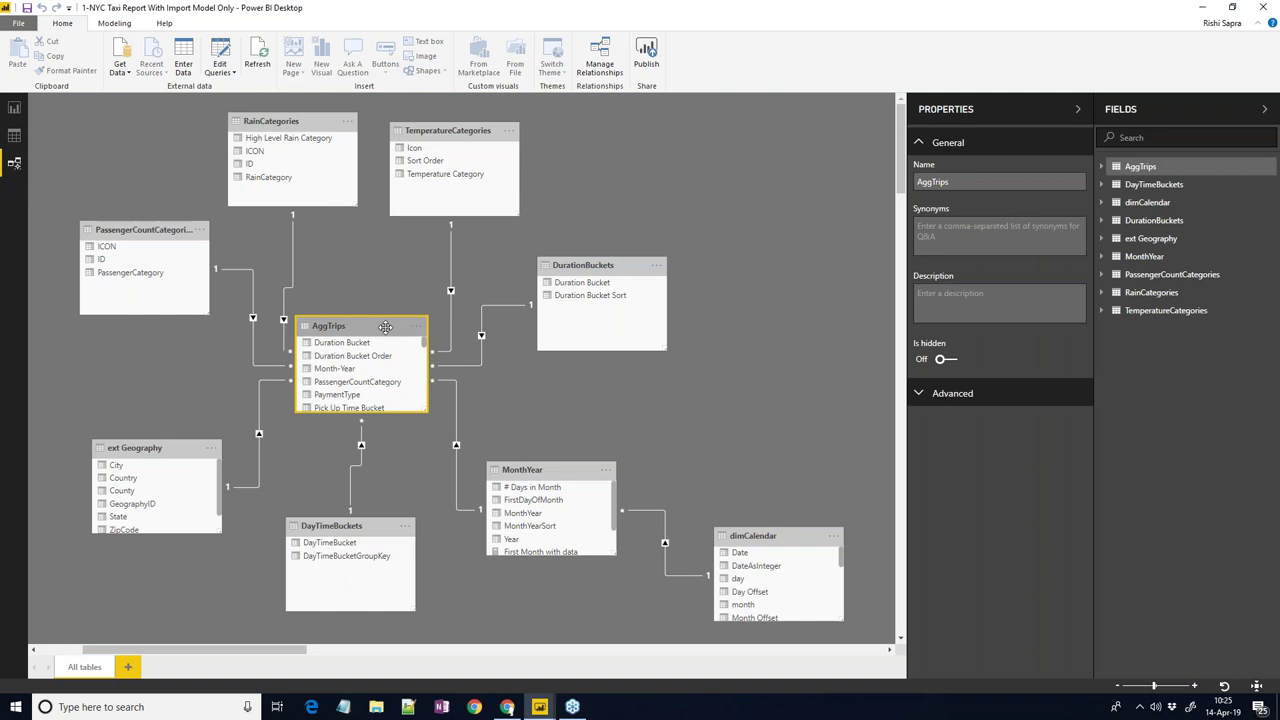
pyautogui.moveTo(425, 347)
pyautogui.mouseDown()
pyautogui.moveTo(427, 364)
pyautogui.moveTo(421, 346)
pyautogui.mouseUp()
pyautogui.scroll(-1, 422, 346)
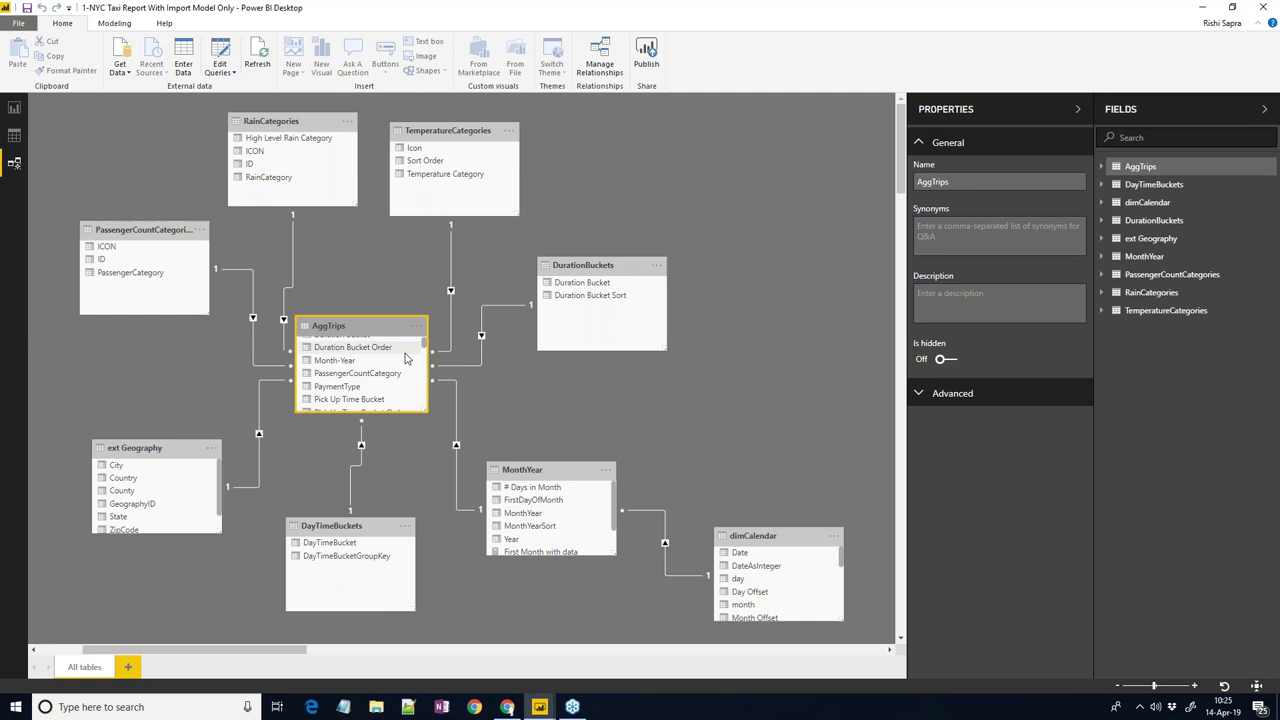
pyautogui.scroll(1, 388, 364)
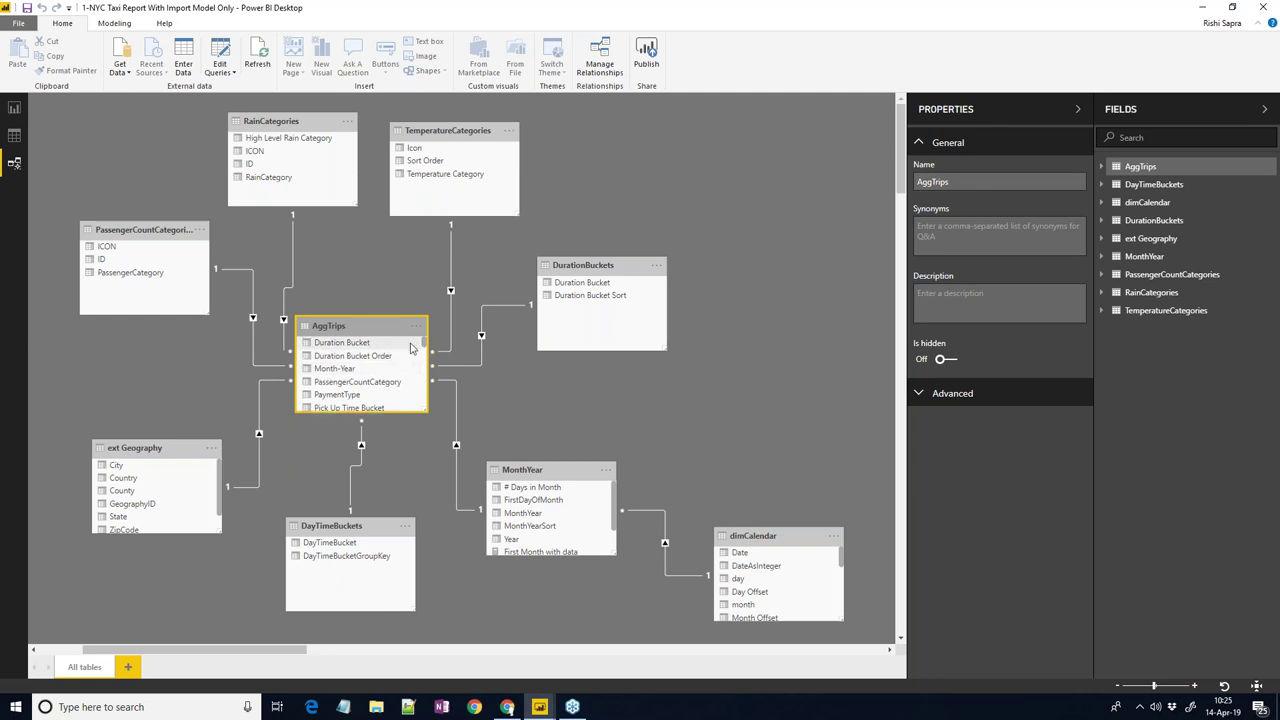
pyautogui.moveTo(422, 347); pyautogui.dragTo(437, 384)
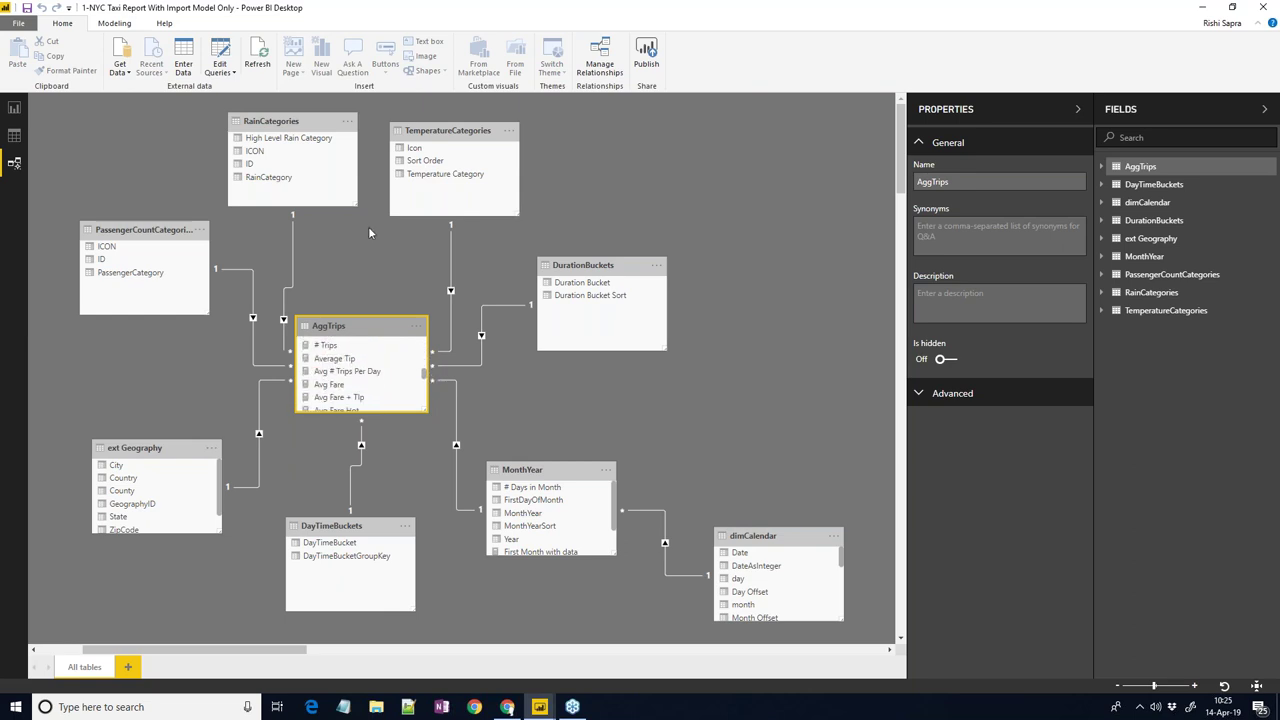
pyautogui.moveTo(425, 375); pyautogui.dragTo(429, 380)
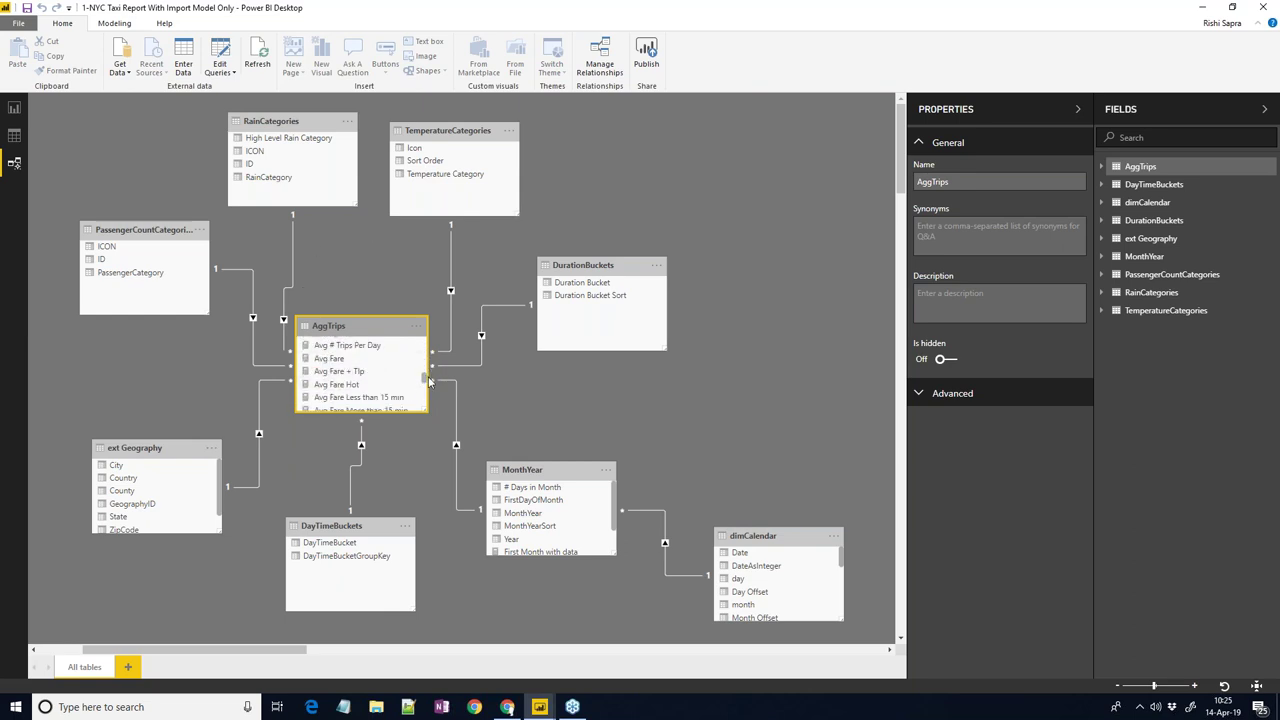
pyautogui.scroll(-1, 429, 380)
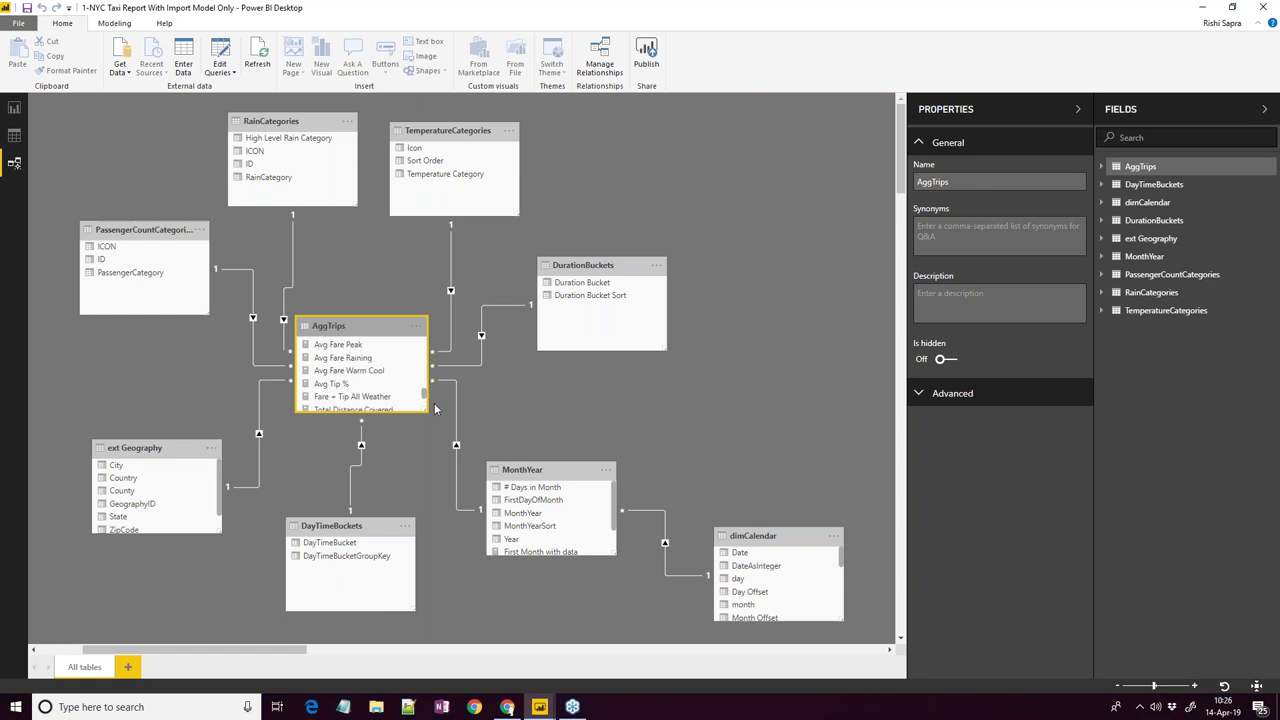
pyautogui.moveTo(429, 380); pyautogui.dragTo(428, 370)
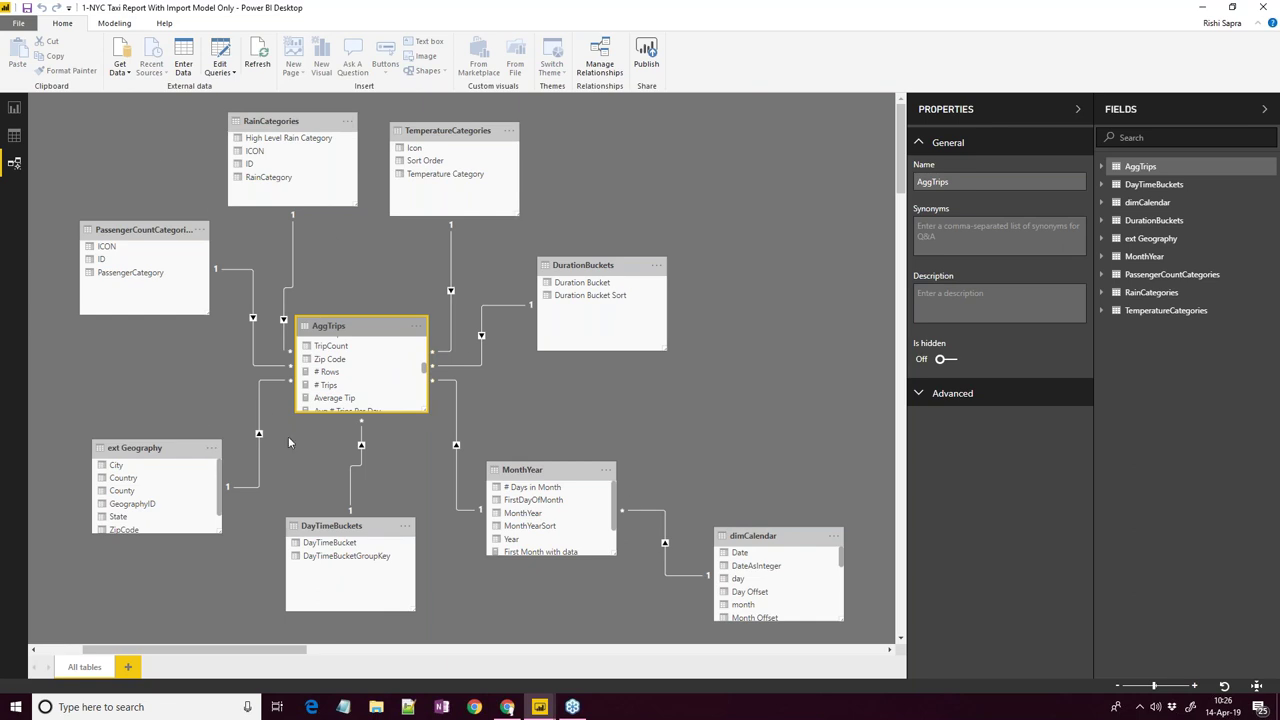
pyautogui.click(163, 229)
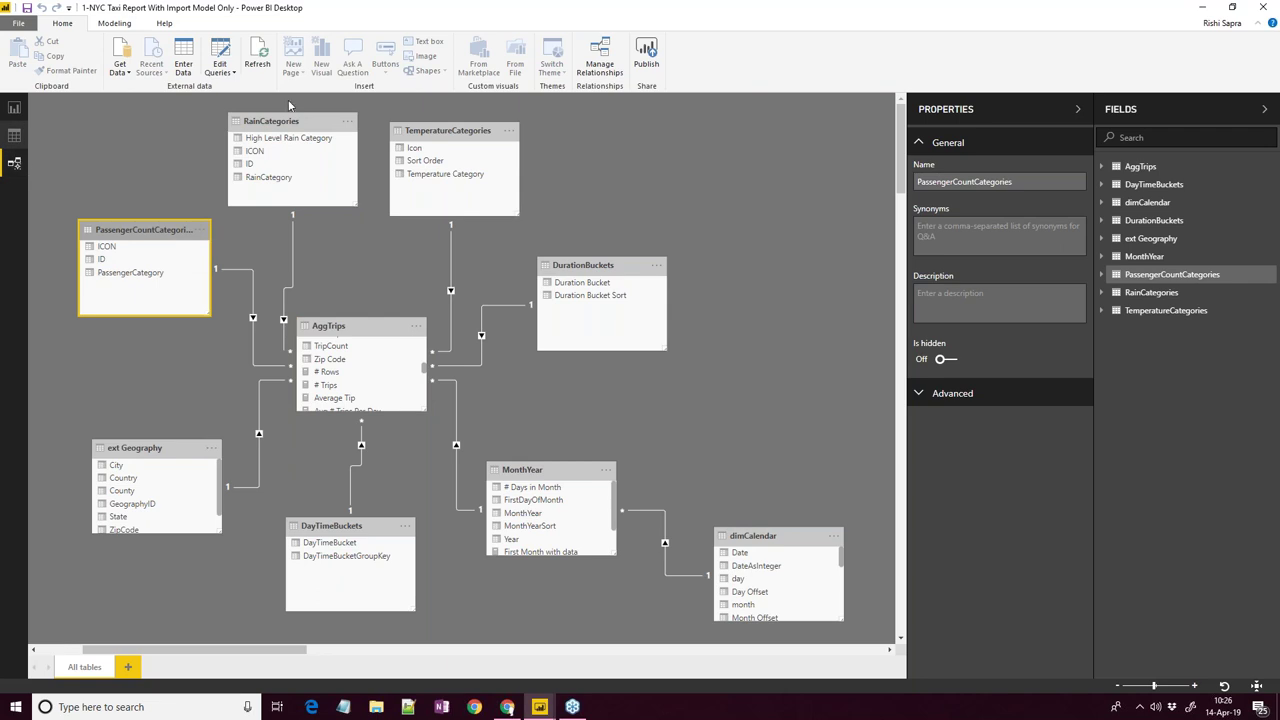
pyautogui.click(210, 58)
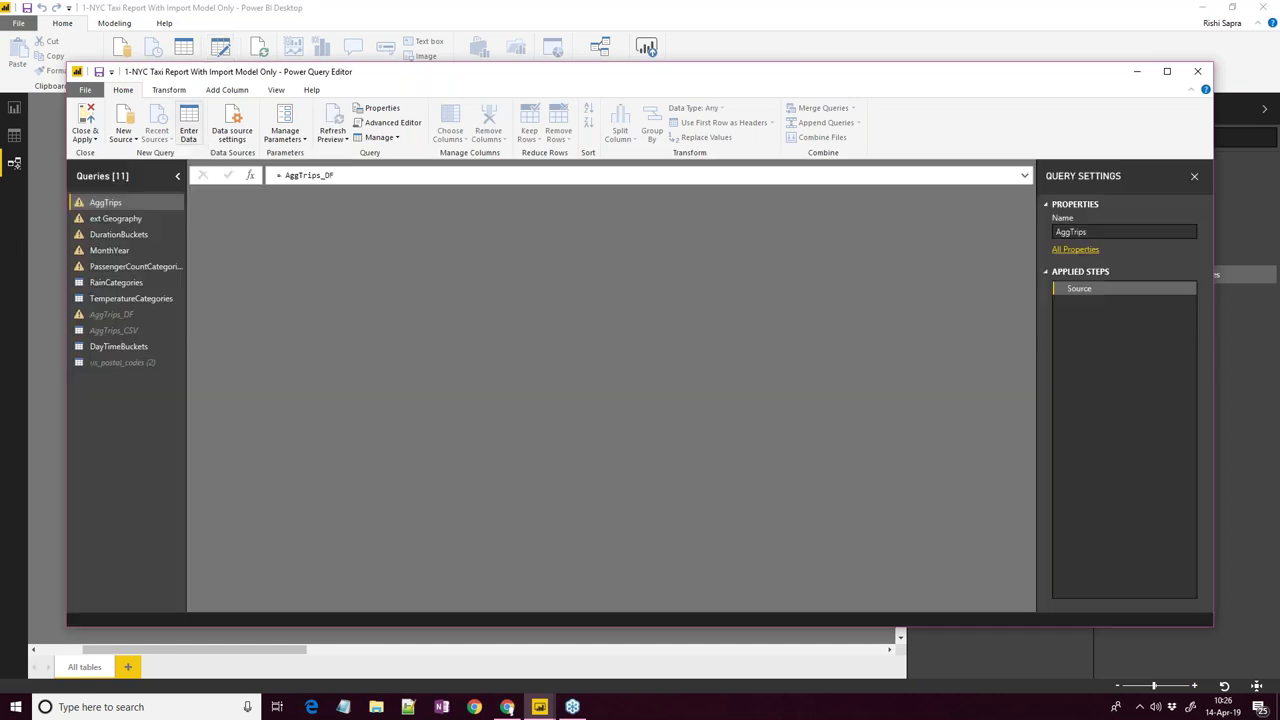
# Review RainCategories' Create Table data without changes, then close the query editor.
pyautogui.click(155, 284)
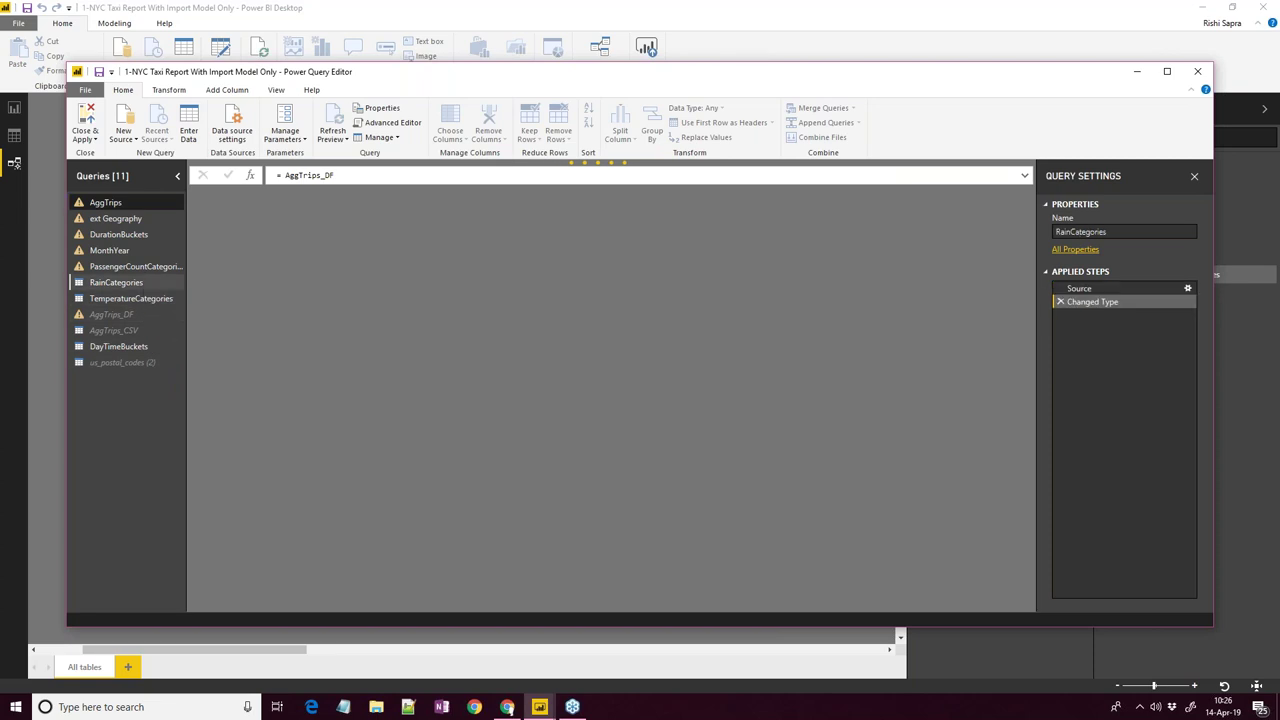
pyautogui.moveTo(707, 90); pyautogui.dragTo(559, 98)
pyautogui.click(1040, 297)
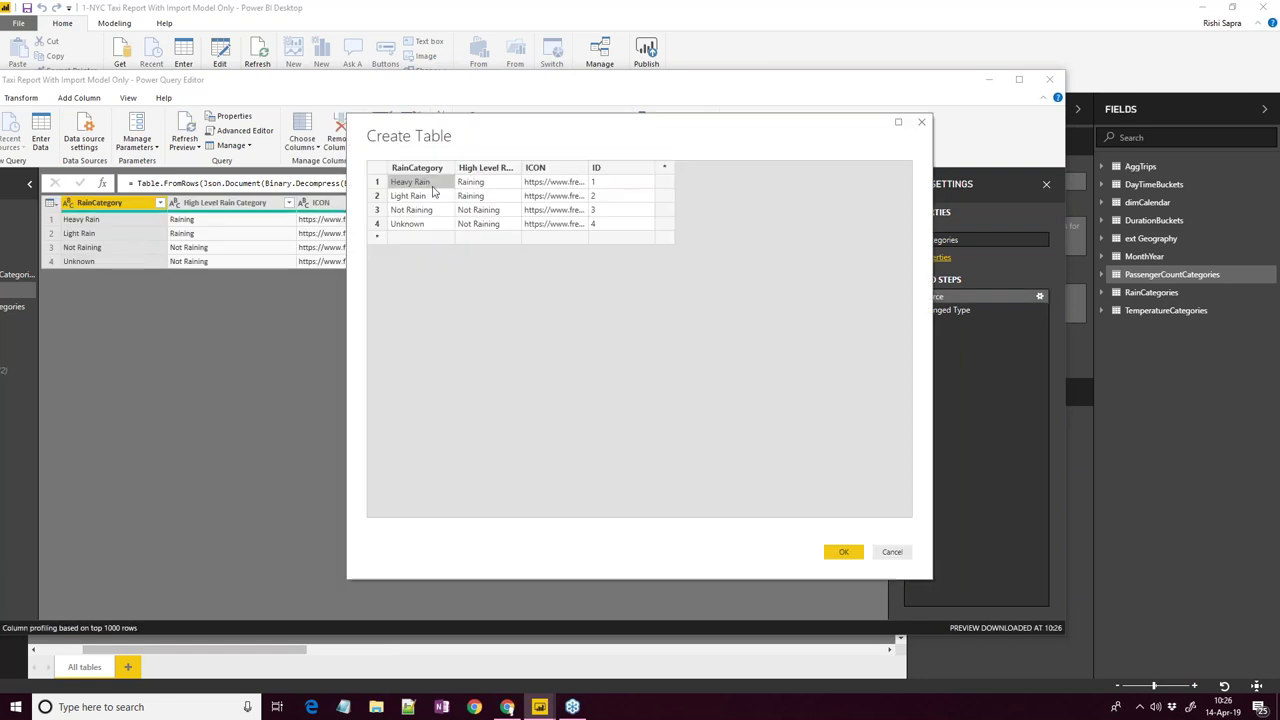
pyautogui.click(893, 553)
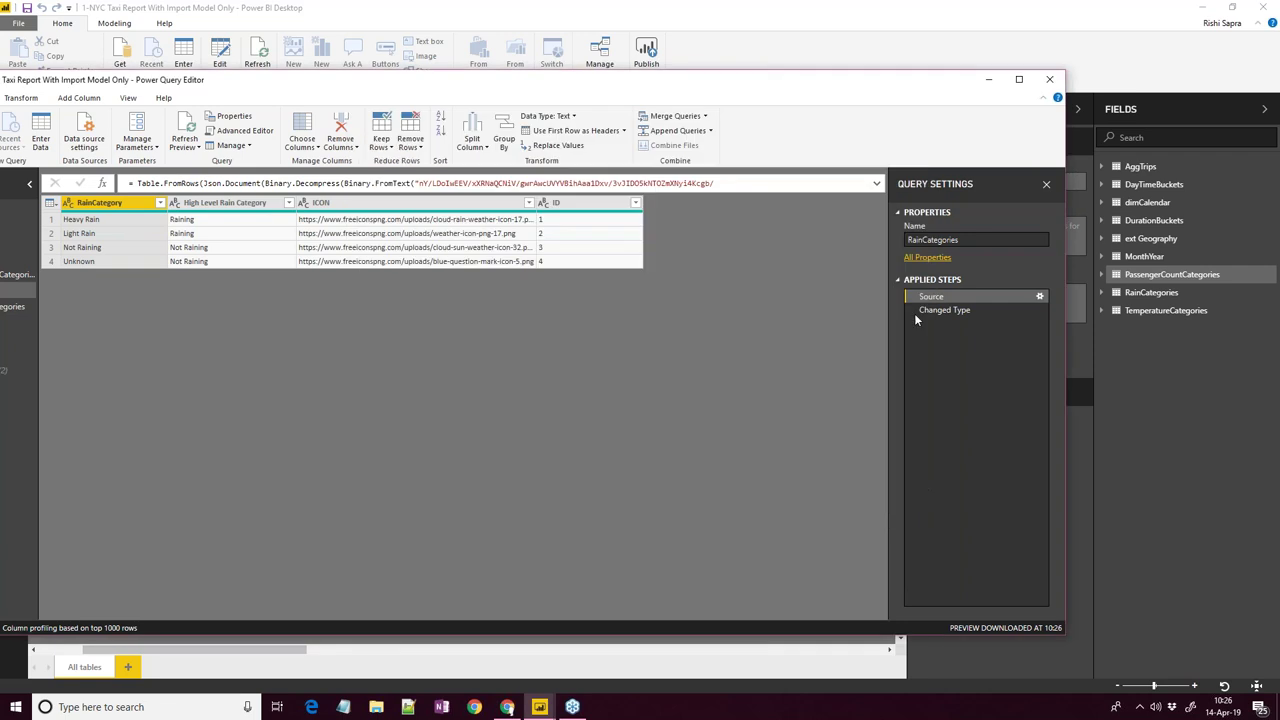
pyautogui.click(1047, 80)
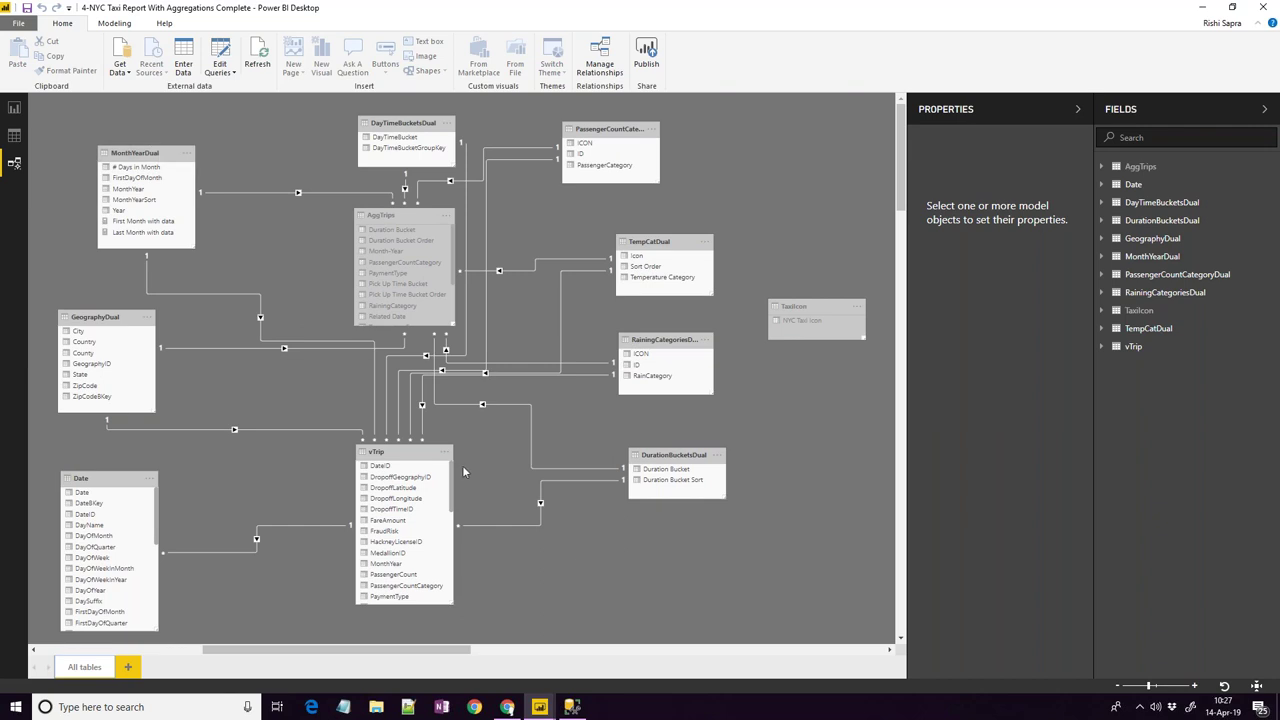
# Inspect vTrip's fields in the aggregations model and open its 14 queries in the editor.
pyautogui.click(412, 452)
pyautogui.moveTo(452, 482); pyautogui.dragTo(454, 585)
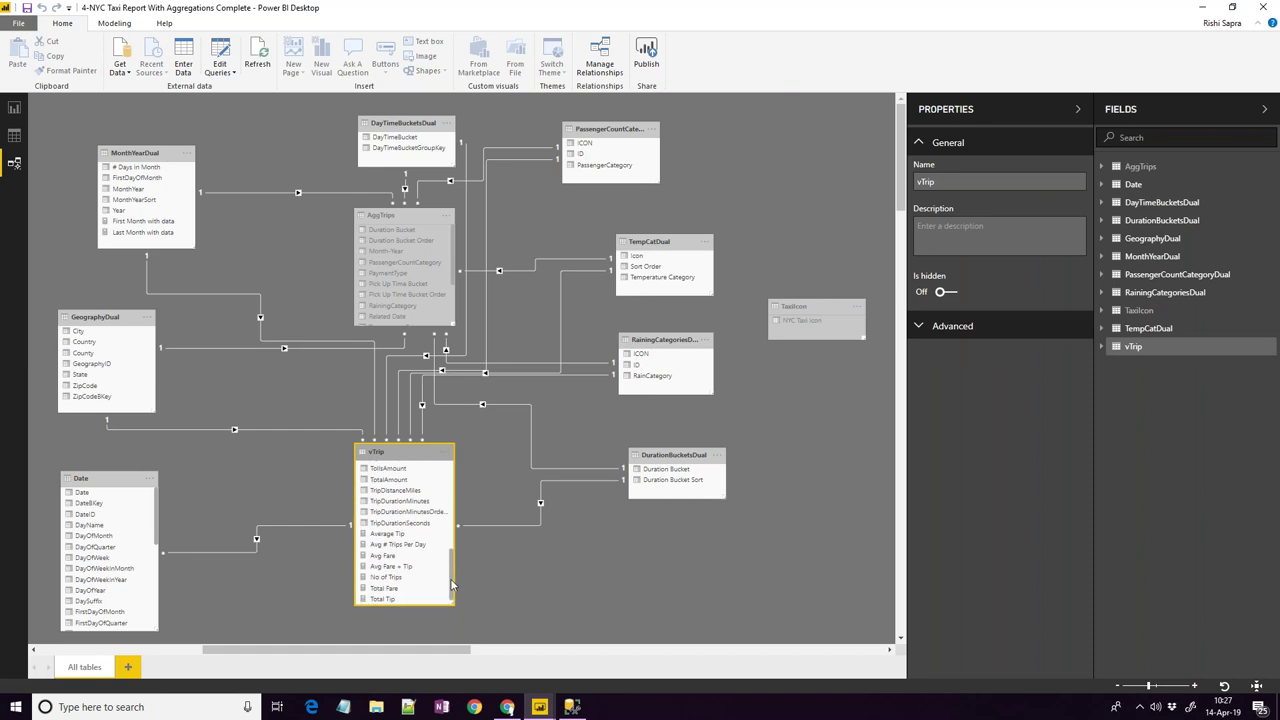
pyautogui.scroll(4, 417, 530)
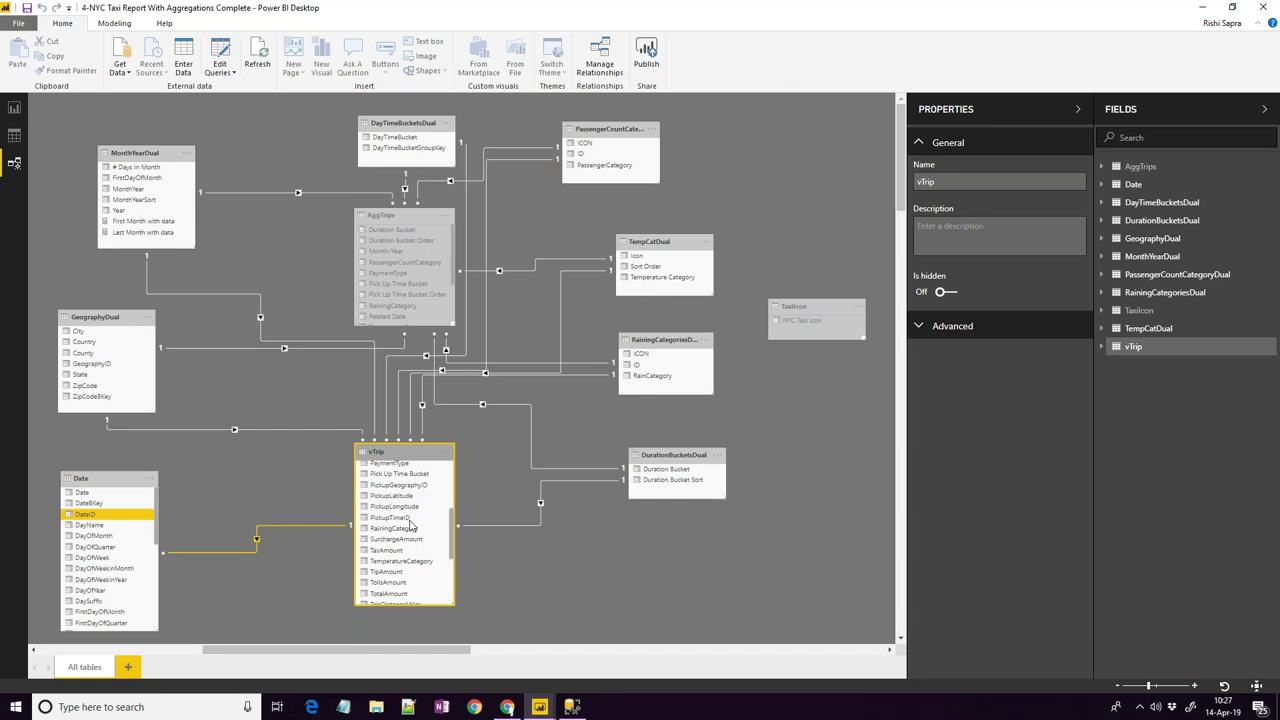
pyautogui.scroll(-1, 453, 530)
pyautogui.moveTo(453, 535)
pyautogui.mouseDown()
pyautogui.moveTo(453, 484)
pyautogui.moveTo(453, 518)
pyautogui.mouseUp()
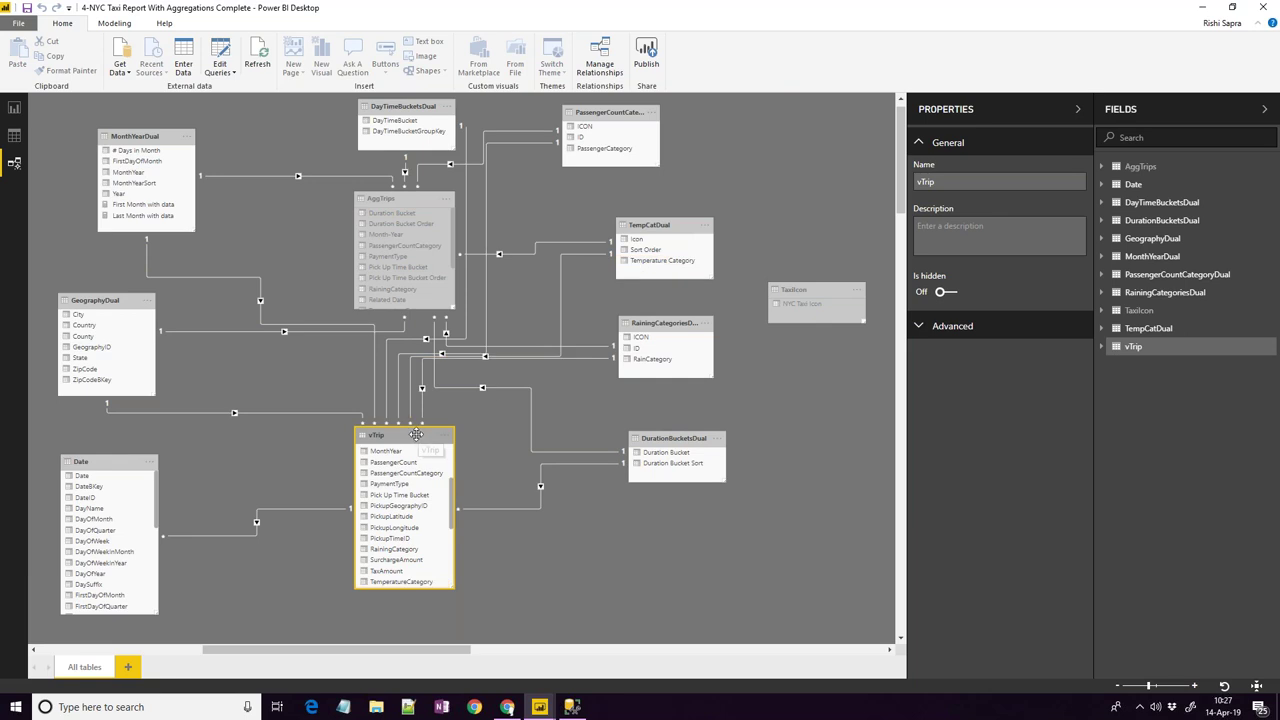
pyautogui.scroll(3, 413, 448)
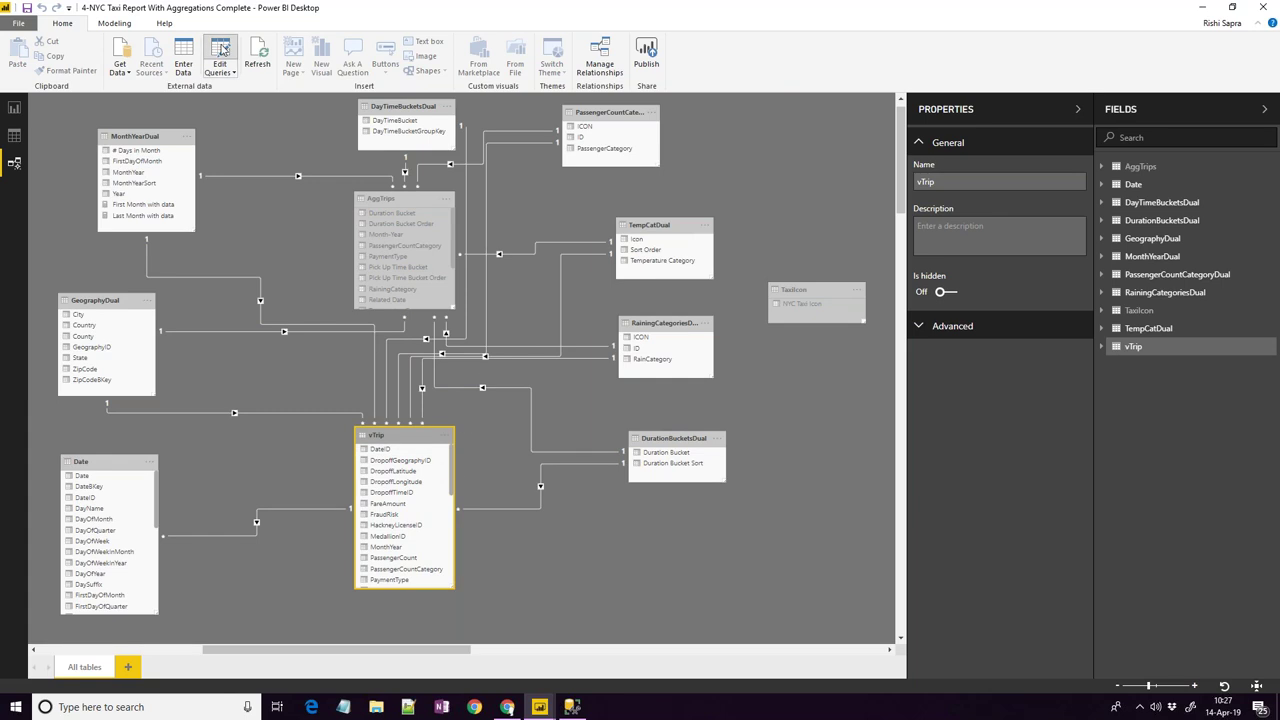
pyautogui.click(222, 48)
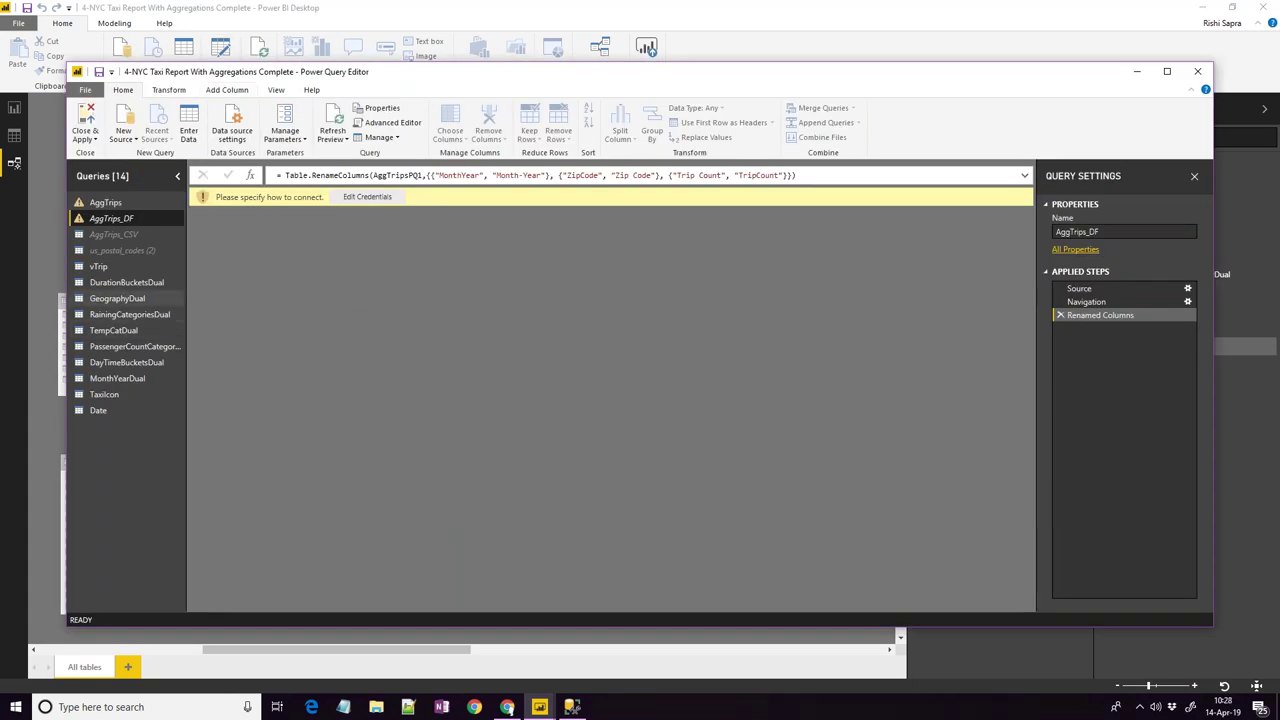
# Maximize the editor, check GeographyDual's source settings, and preview RainingCategoriesDual's four rows.
pyautogui.doubleClick(494, 78)
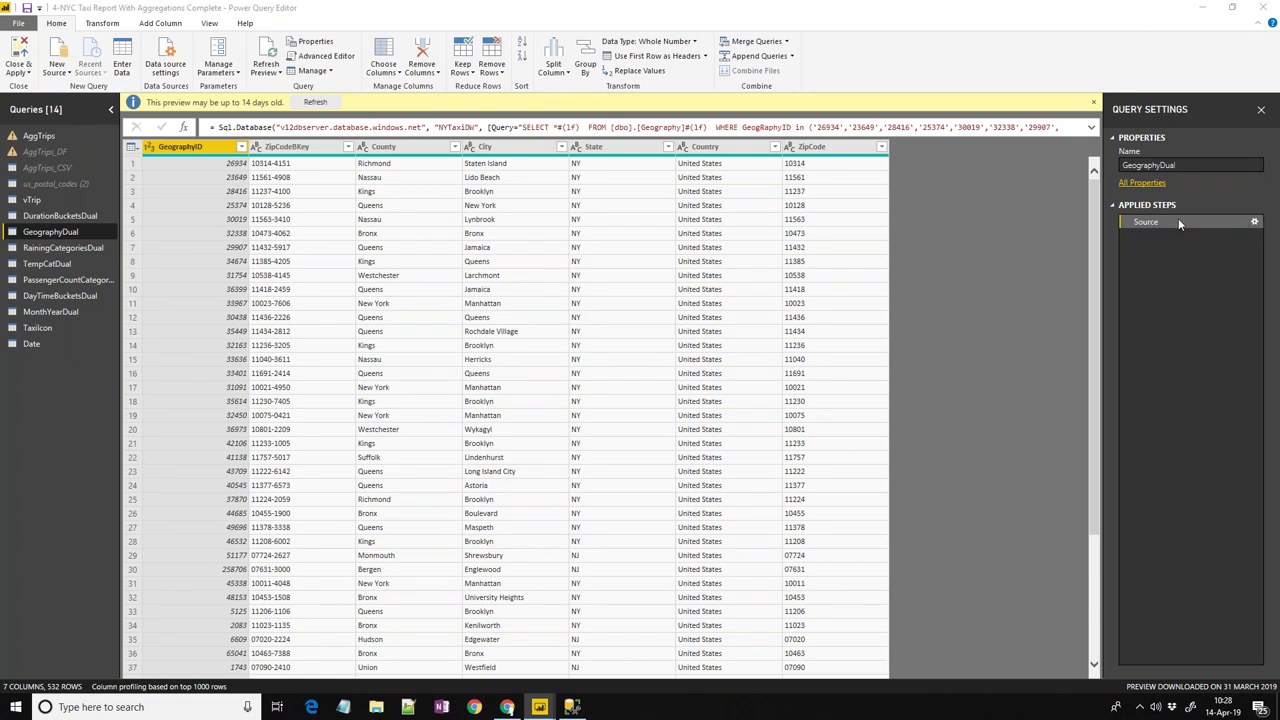
pyautogui.doubleClick(1148, 221)
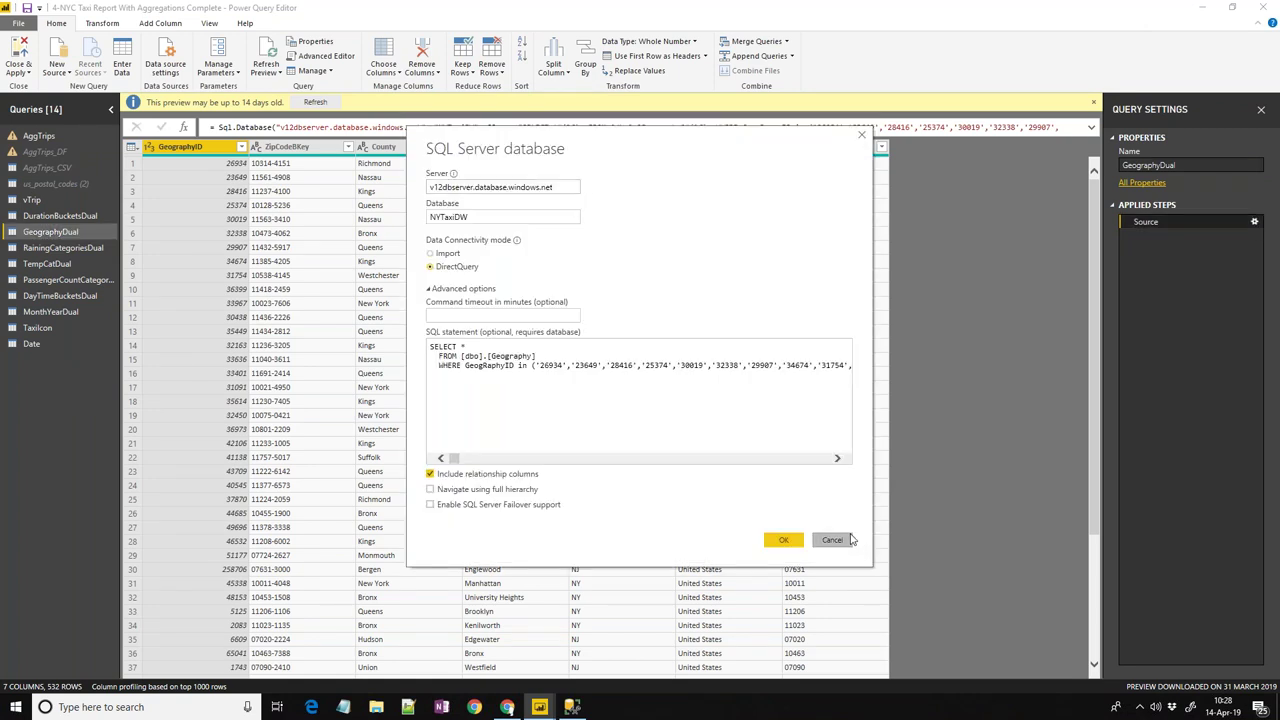
pyautogui.click(830, 538)
pyautogui.click(109, 249)
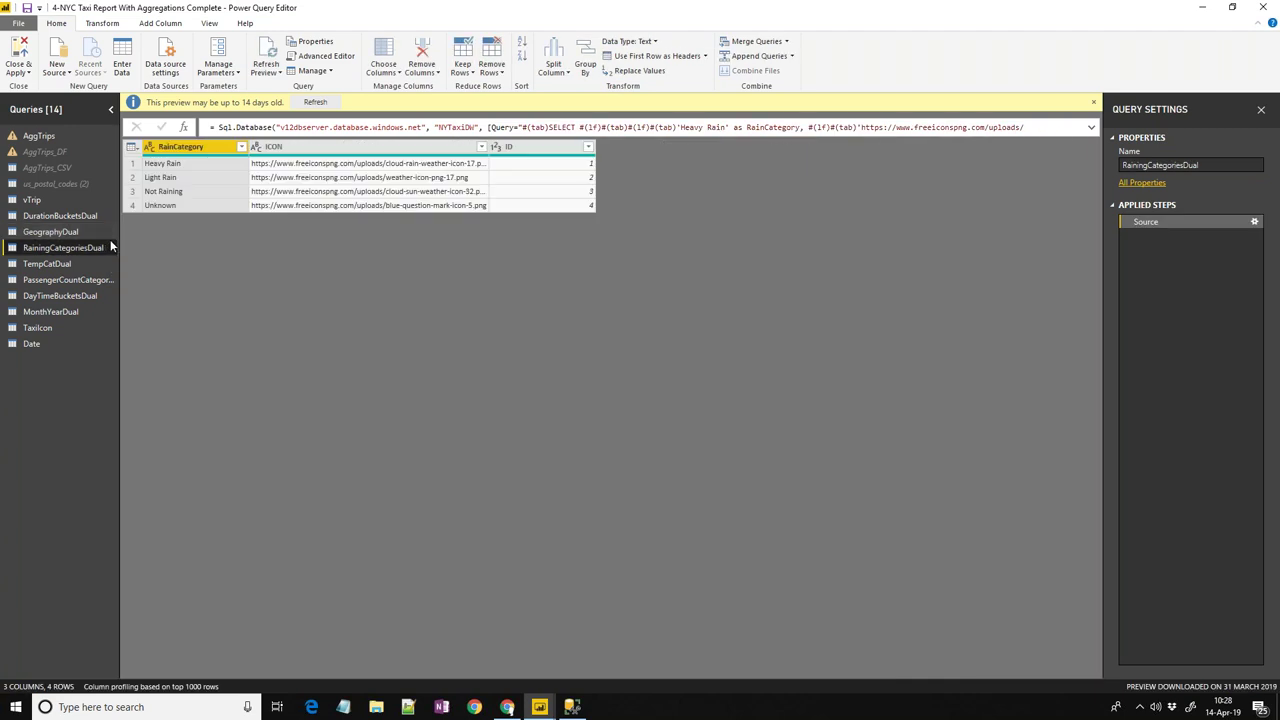
pyautogui.click(1254, 222)
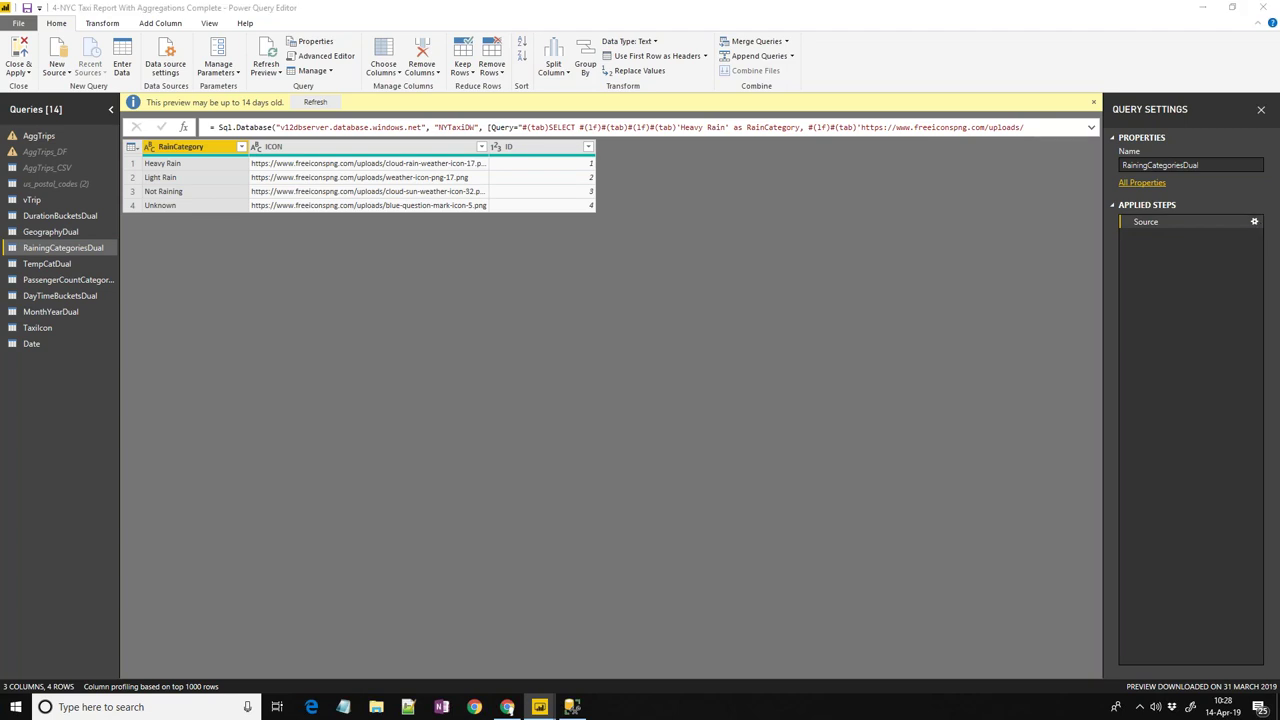
pyautogui.moveTo(721, 137); pyautogui.dragTo(600, 128)
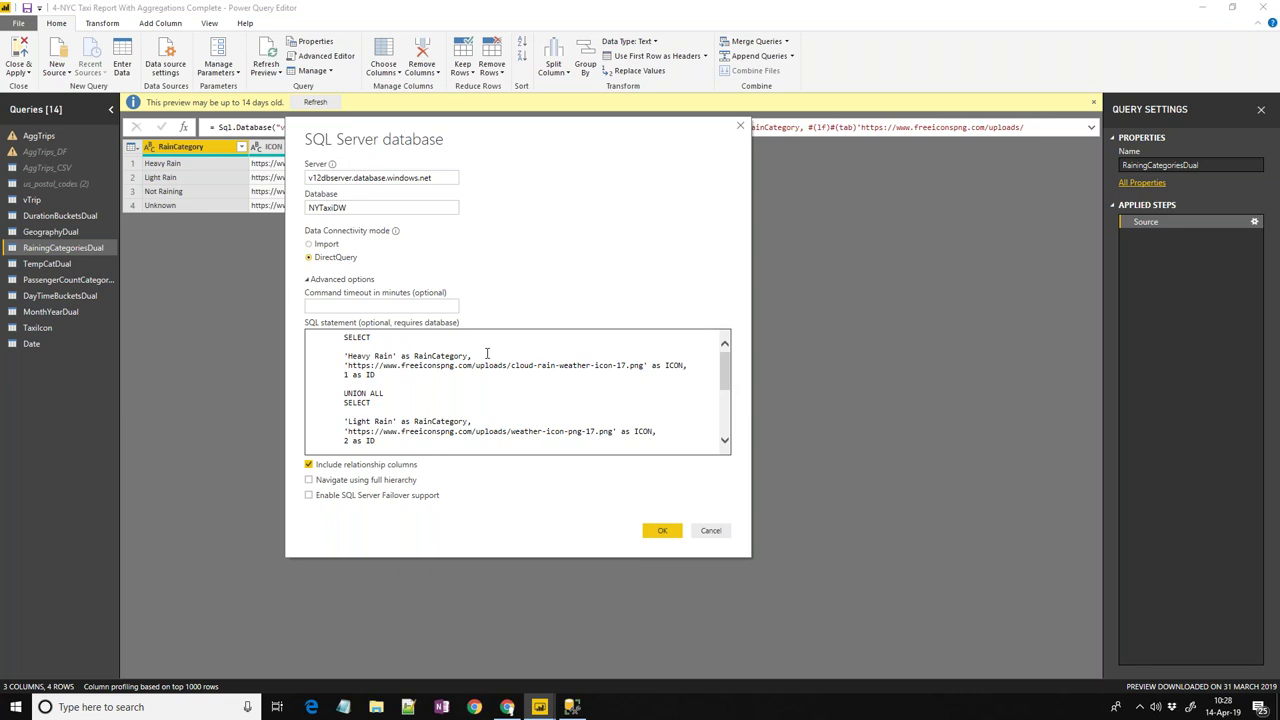
pyautogui.scroll(-1, 487, 353)
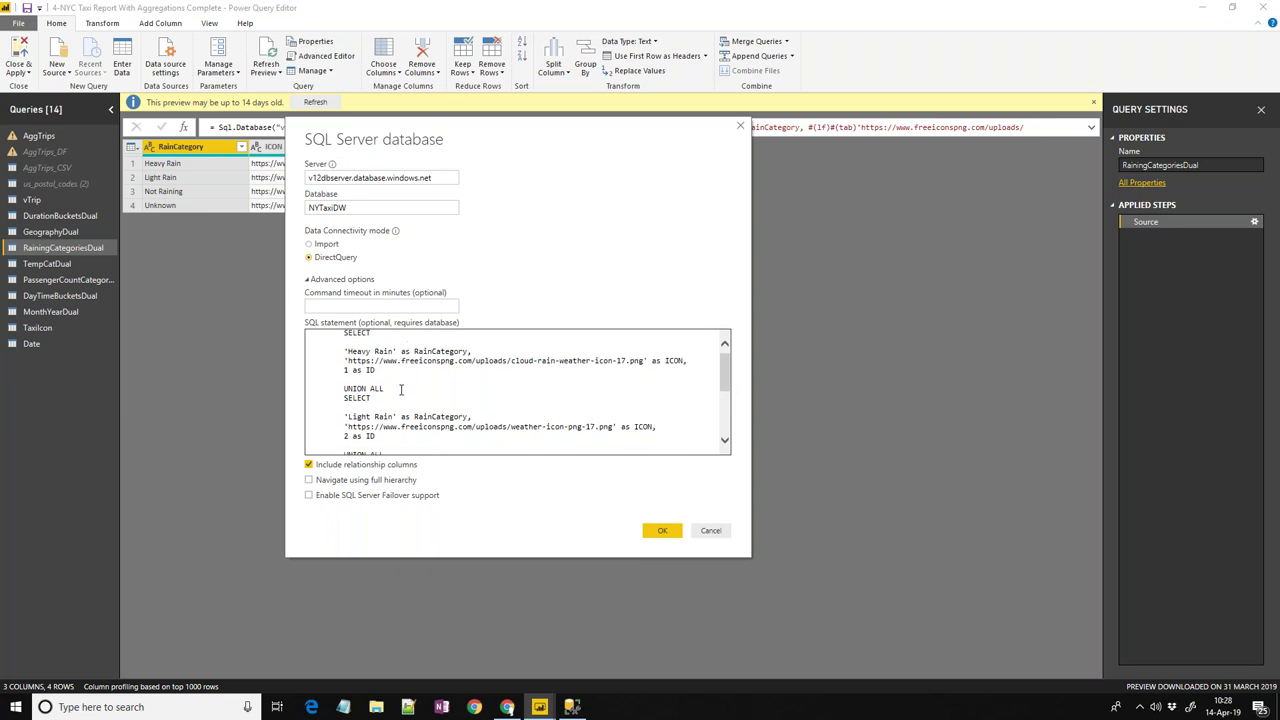
pyautogui.scroll(-5, 401, 396)
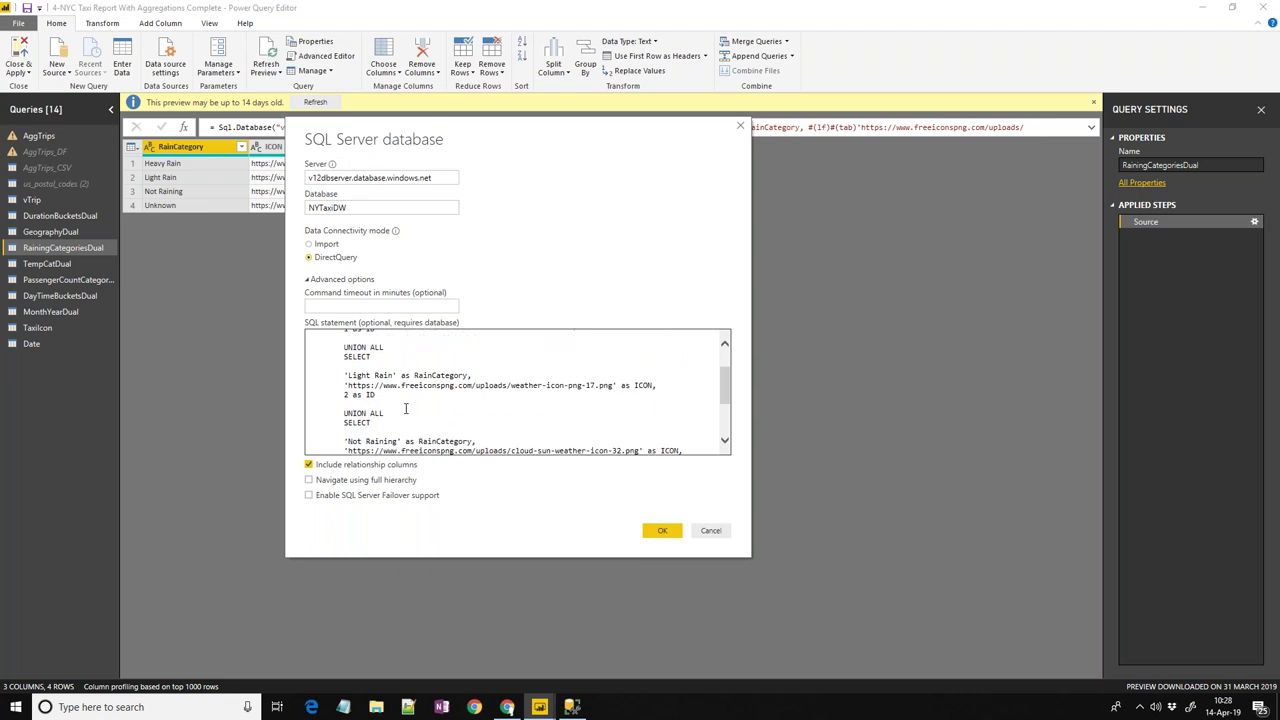
pyautogui.scroll(-1, 401, 426)
pyautogui.hotkey('ctrl', 'a')
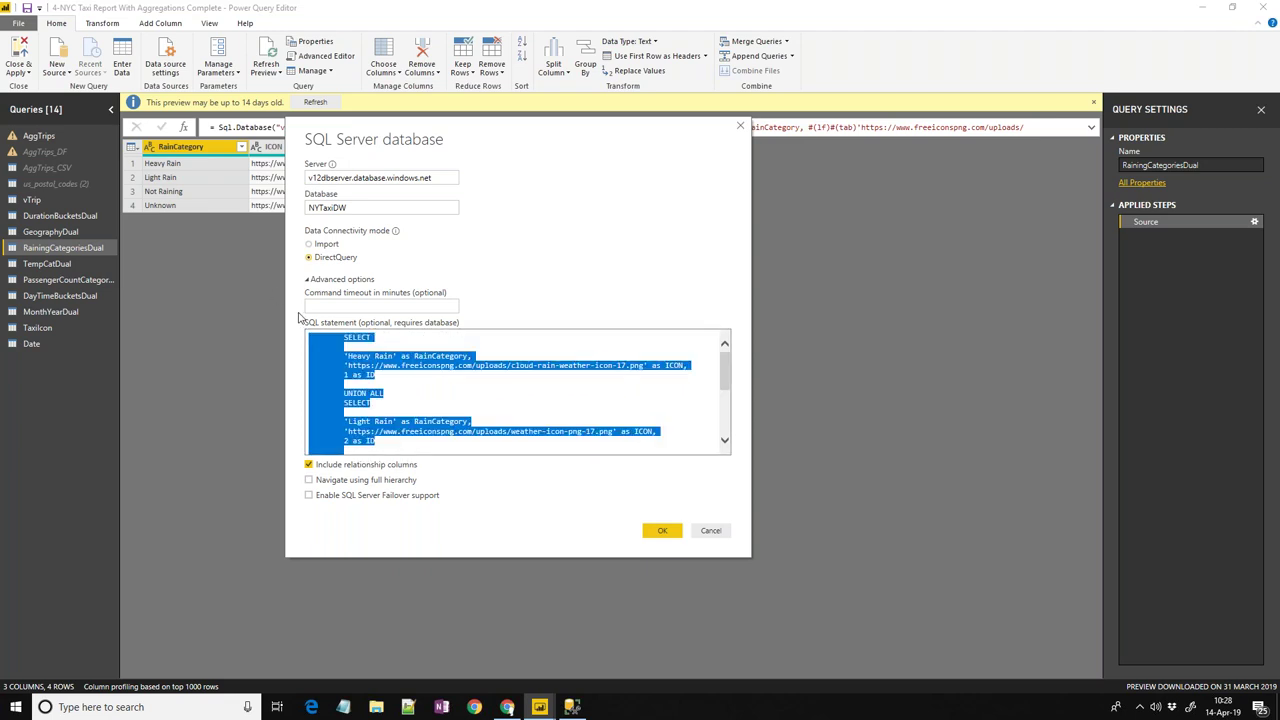
pyautogui.click(720, 531)
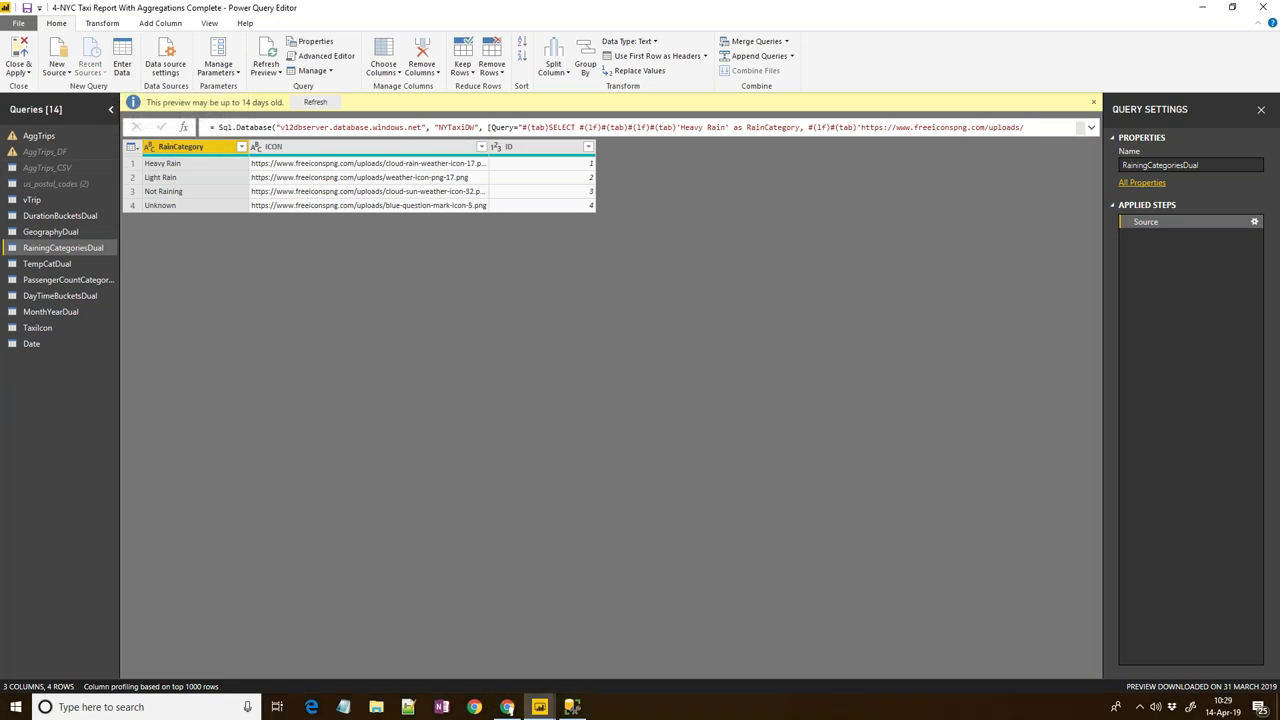
# Preview vTrip, minimize the query editor, and select GeographyDual in the model diagram.
pyautogui.click(53, 200)
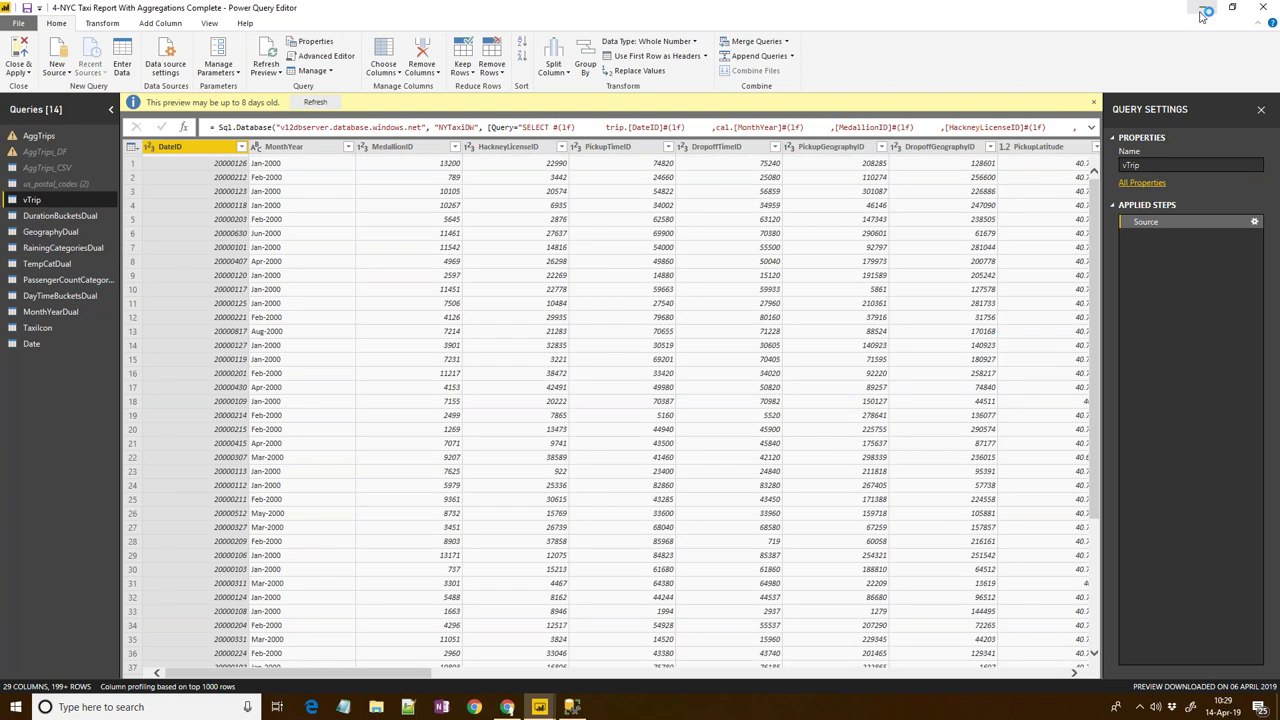
pyautogui.click(1203, 8)
pyautogui.click(82, 322)
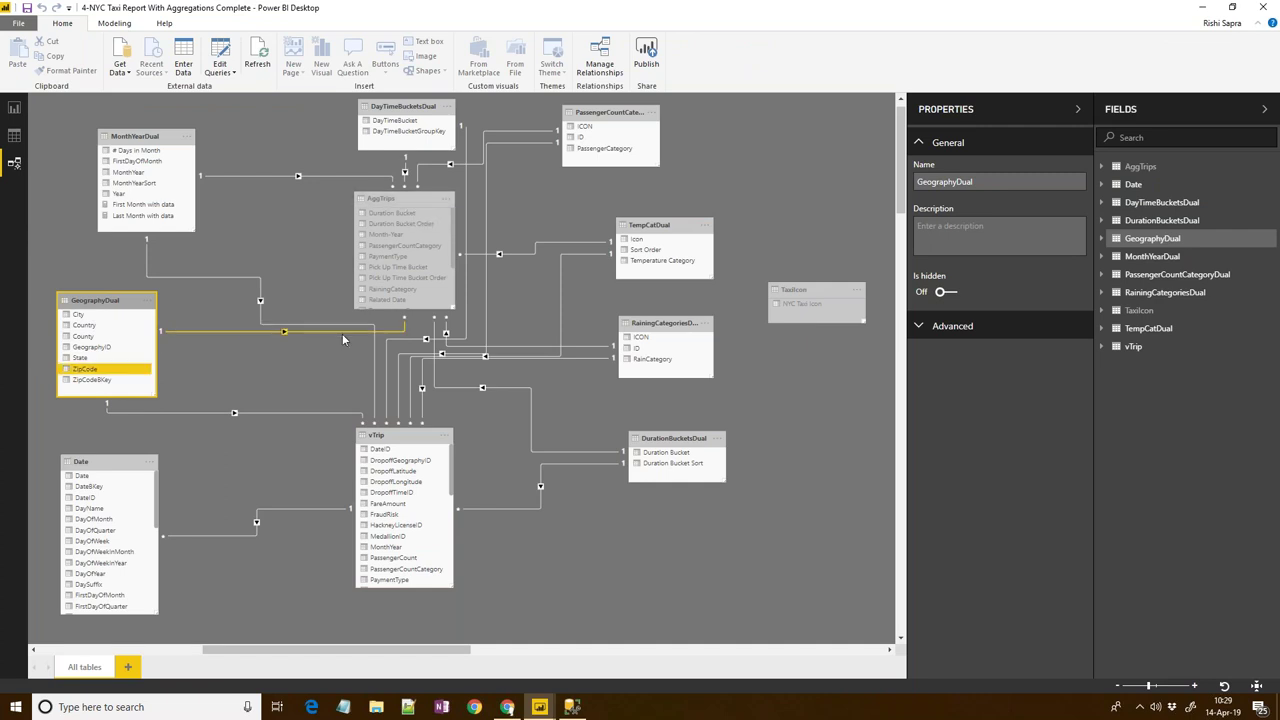
# Compare AggTrips and GeographyDual properties, expanding Advanced to show AggTrips' Import storage mode.
pyautogui.click(386, 212)
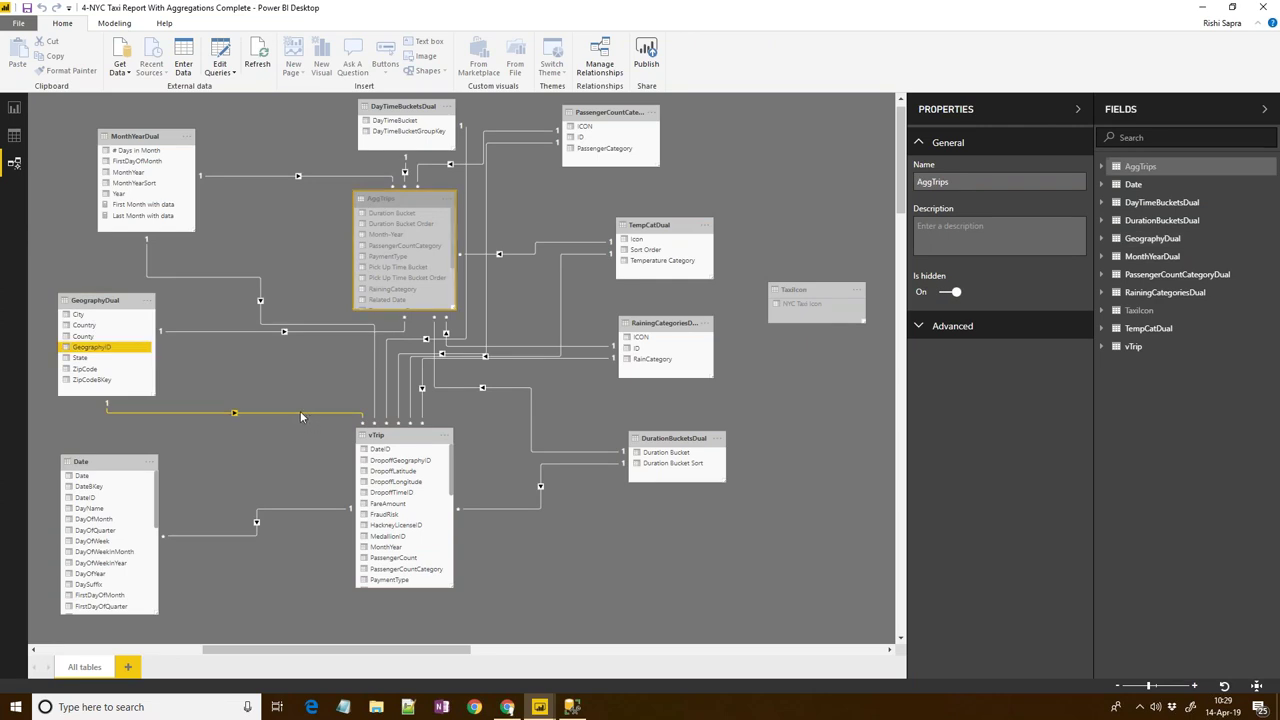
pyautogui.click(126, 301)
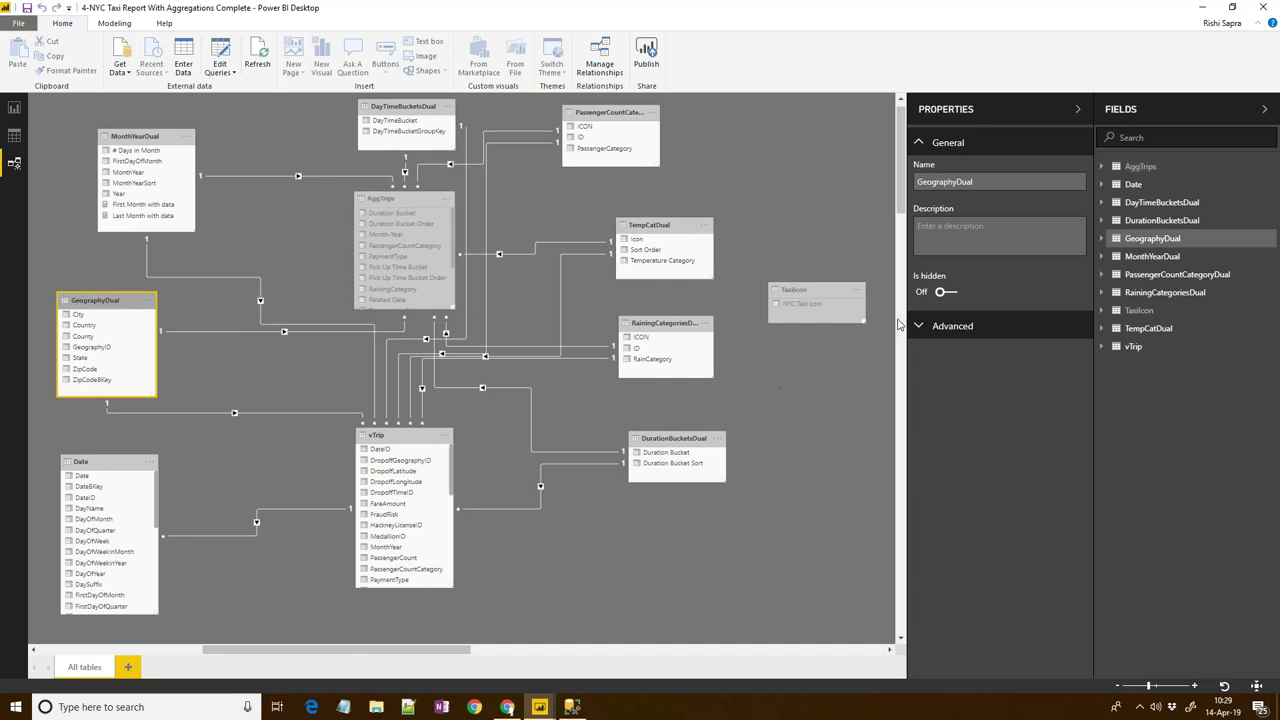
pyautogui.click(405, 199)
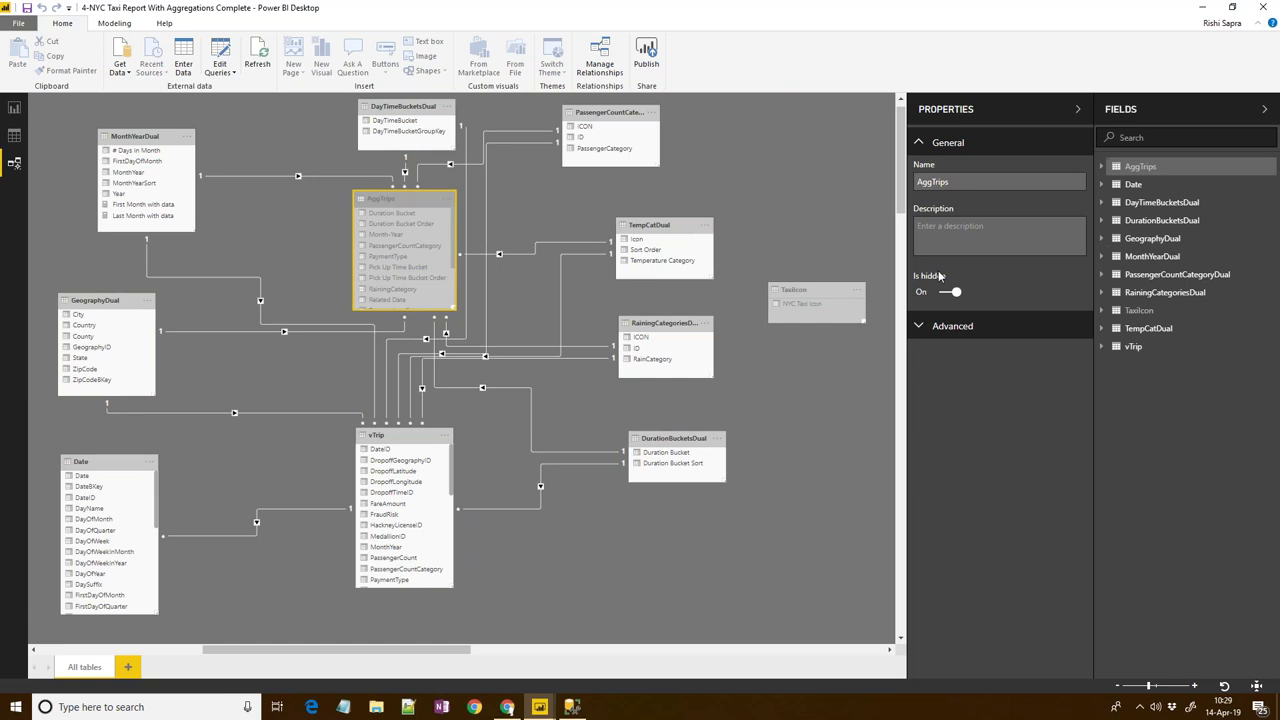
pyautogui.click(964, 333)
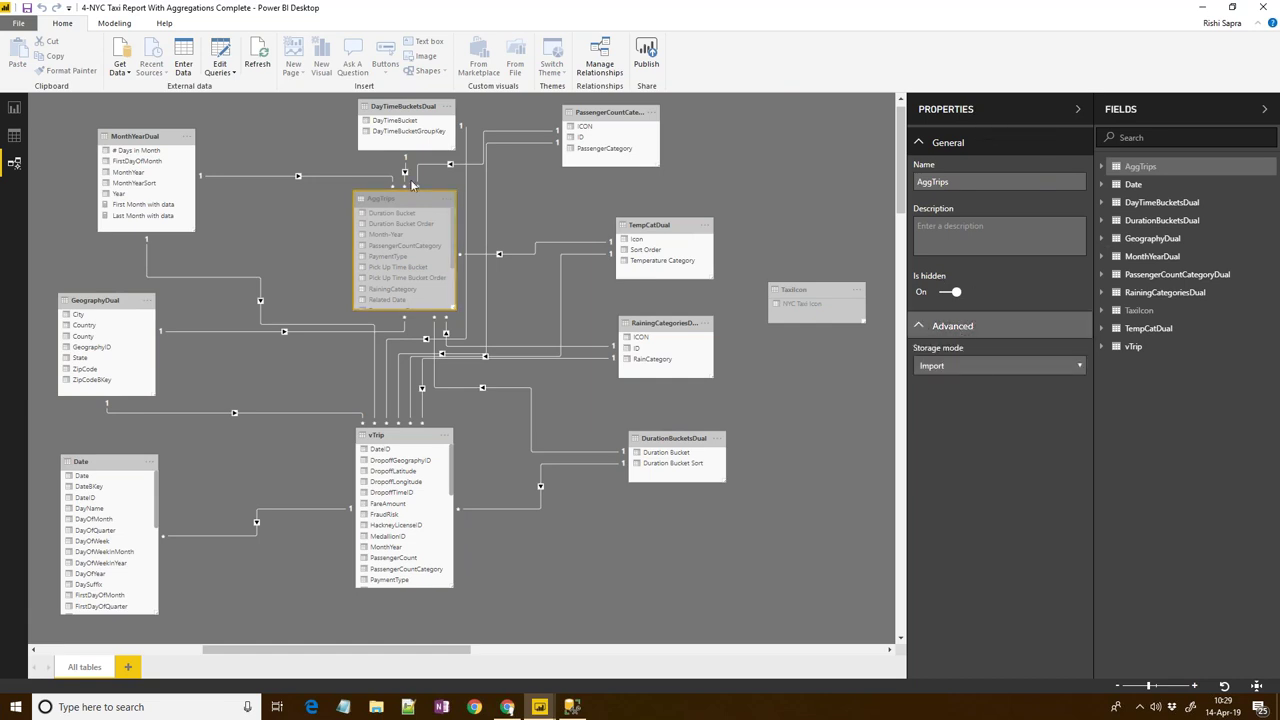
# Check the storage modes of vTrip, GeographyDual and AggTrips in the Properties pane.
pyautogui.click(393, 438)
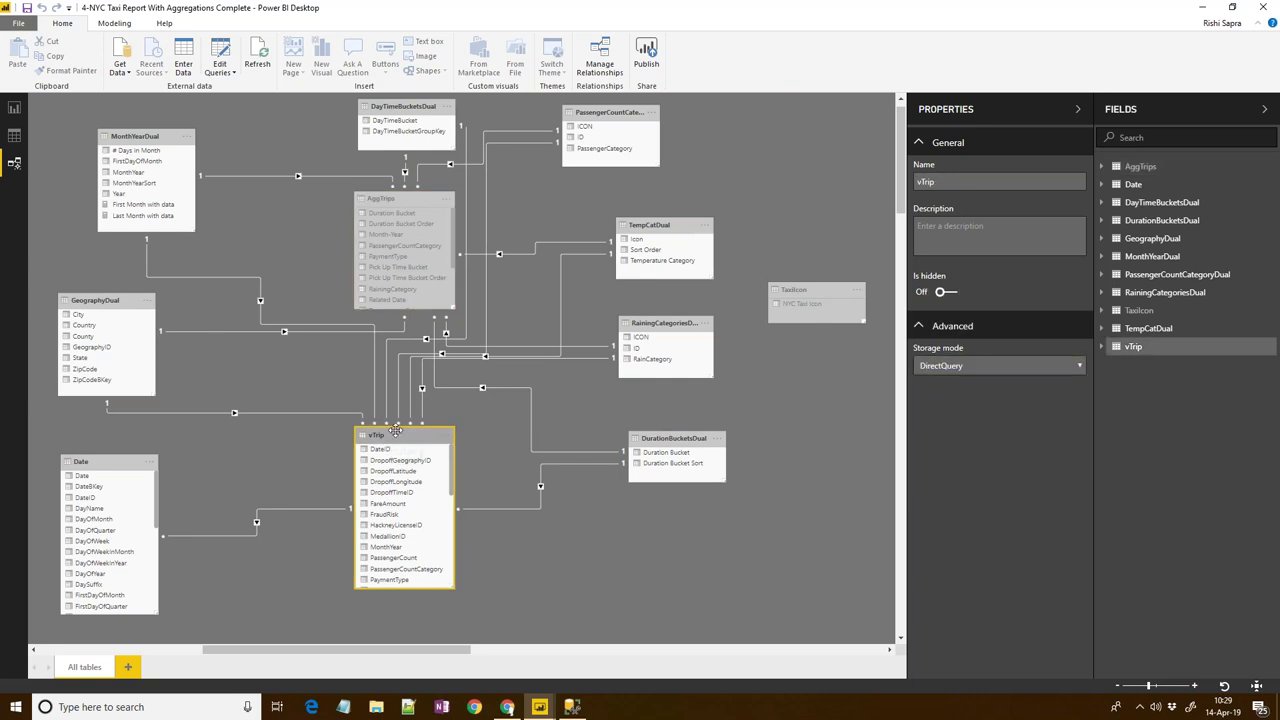
pyautogui.click(128, 301)
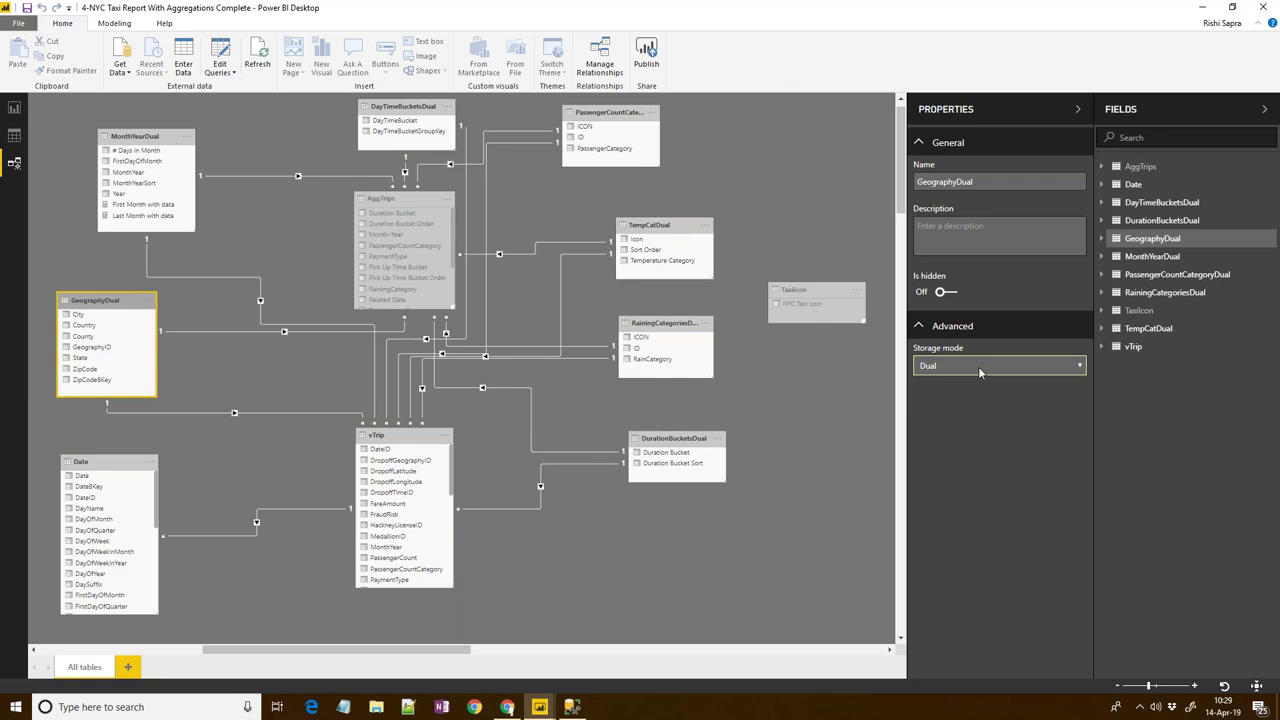
pyautogui.click(397, 199)
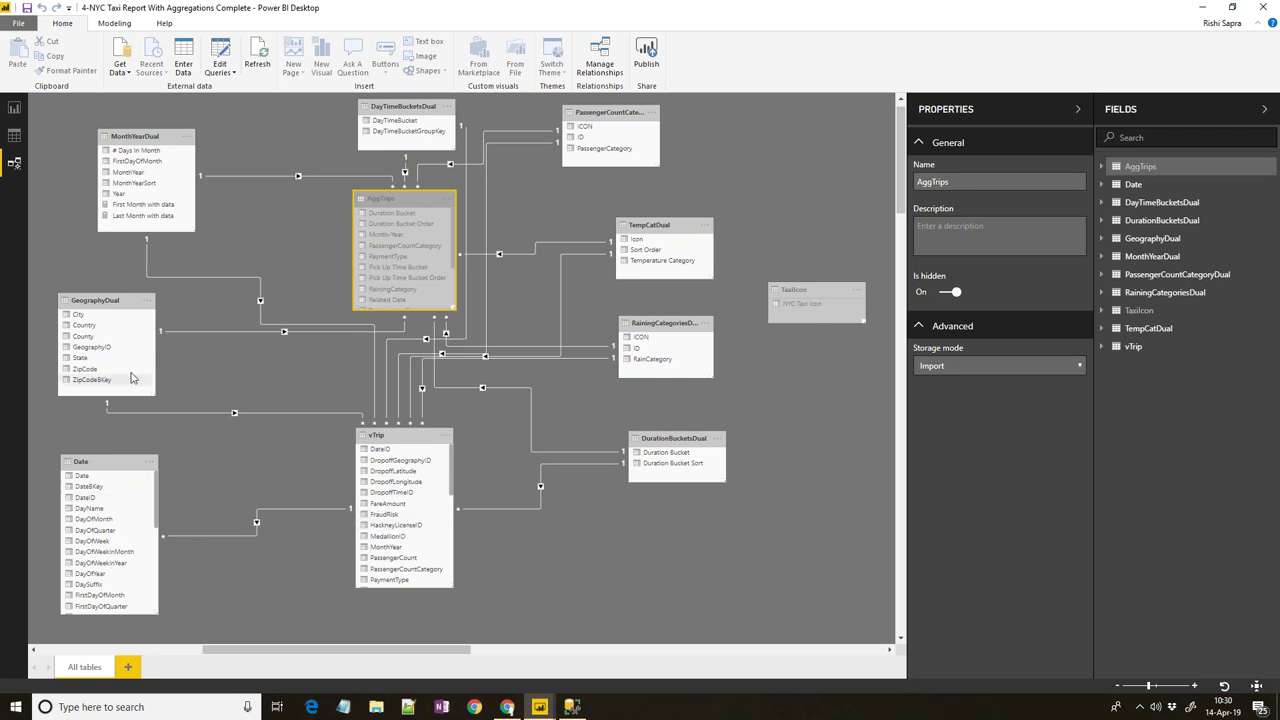
# Inspect the GeographyID relationship between GeographyDual and vTrip.
pyautogui.click(112, 347)
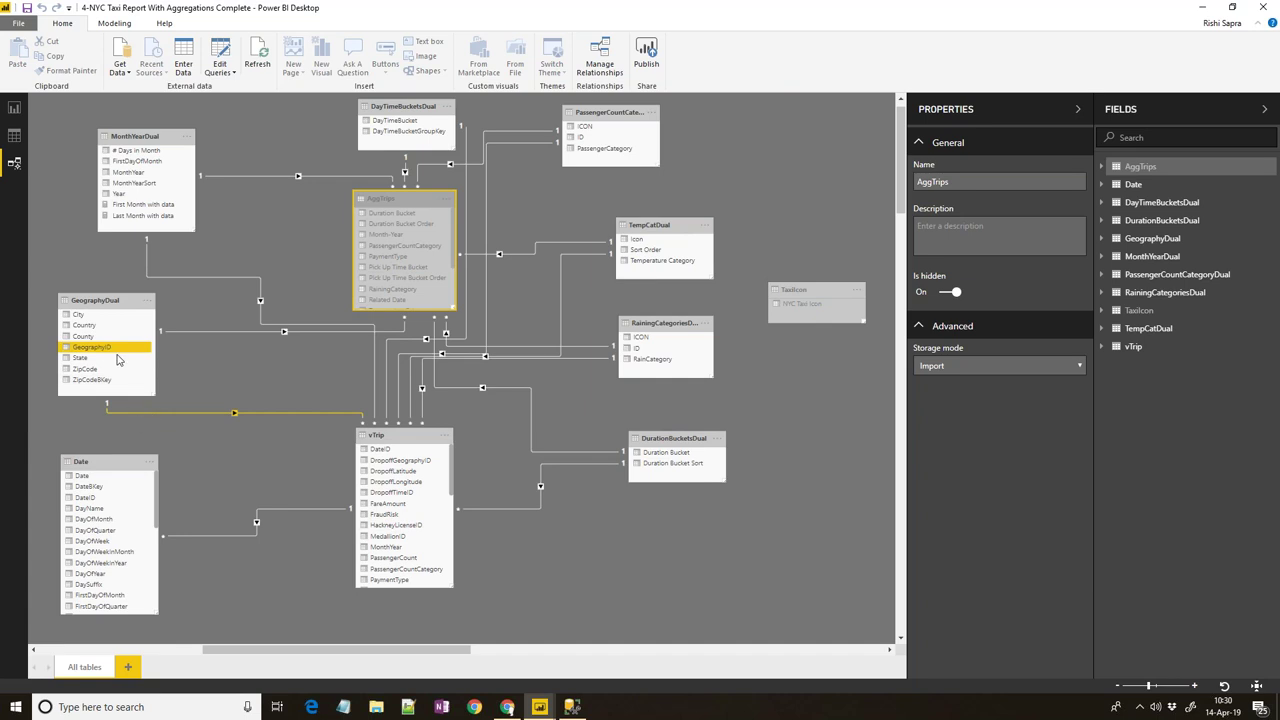
pyautogui.moveTo(117, 359); pyautogui.dragTo(114, 349)
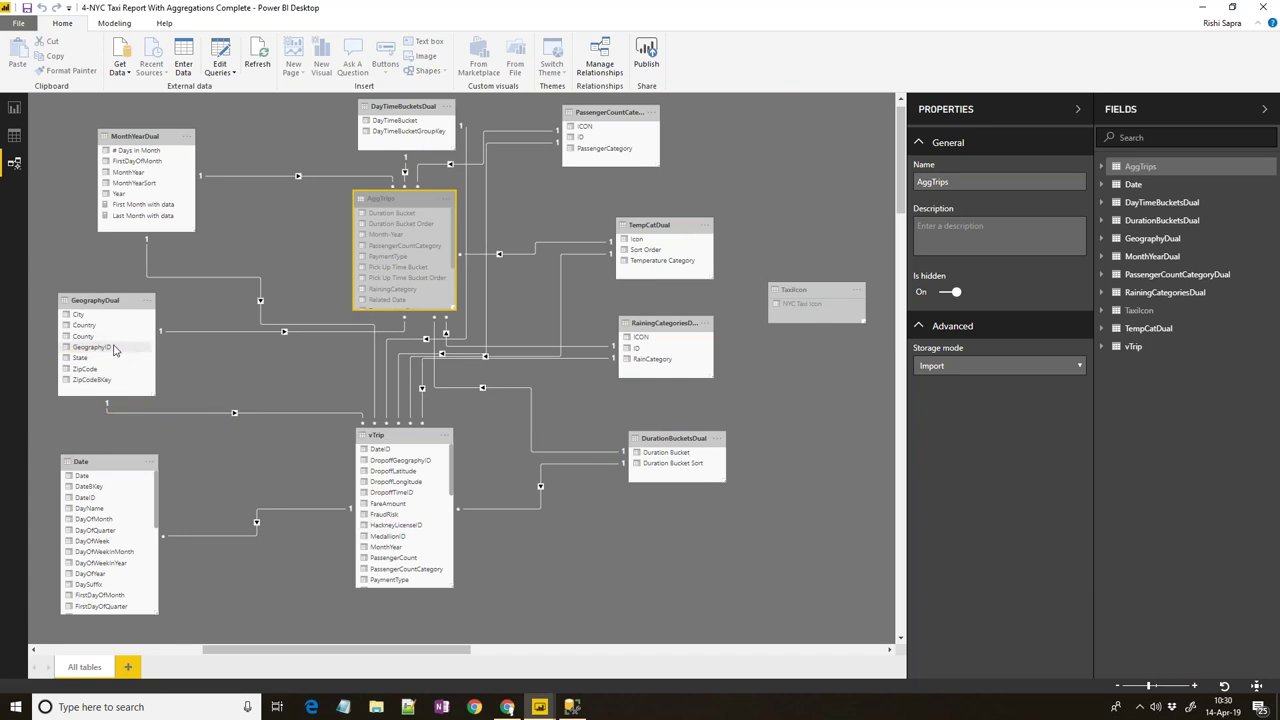
pyautogui.click(147, 412)
# Open Manage aggregations for AggTrips and move the dialog so the diagram stays visible.
pyautogui.rightClick(374, 197)
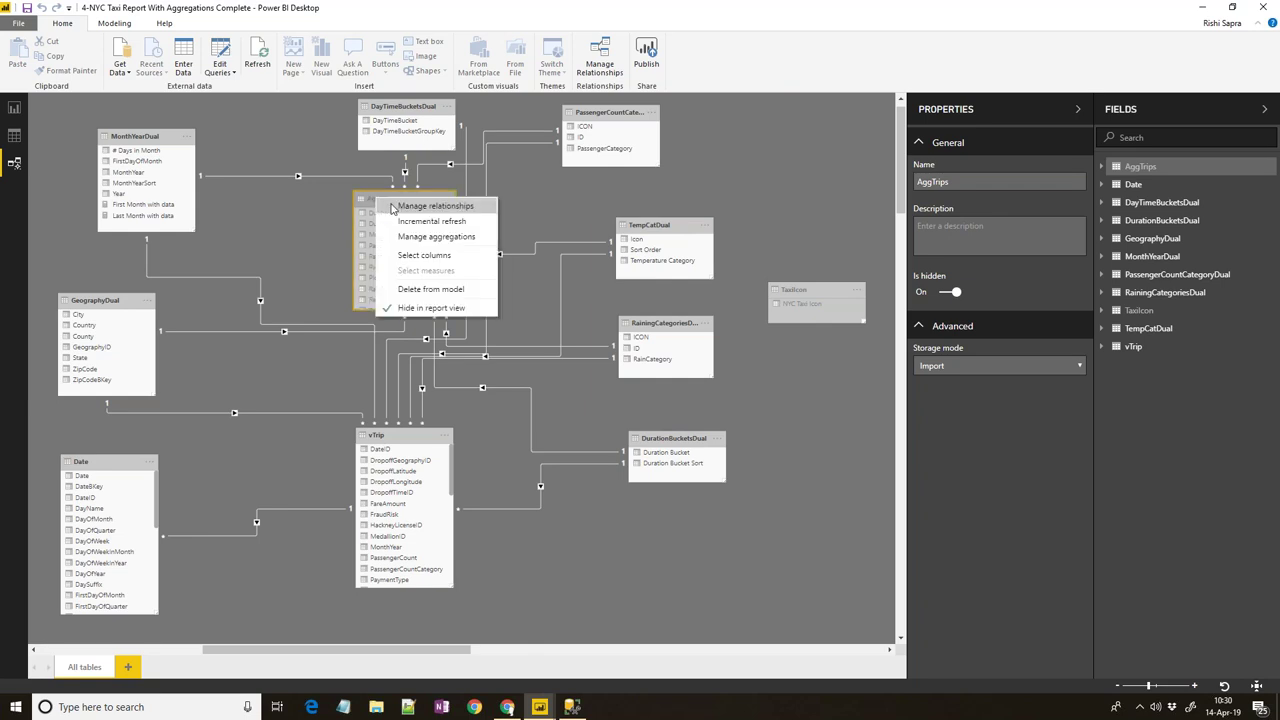
pyautogui.click(426, 255)
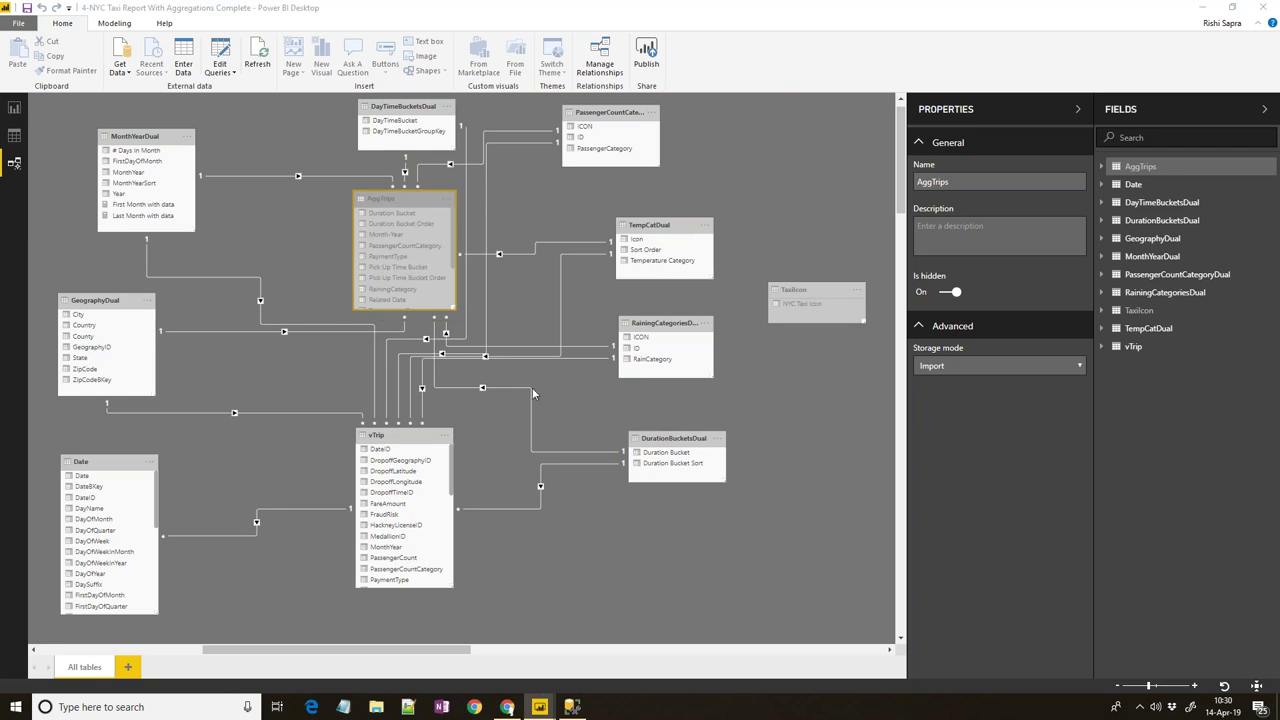
pyautogui.moveTo(547, 160); pyautogui.dragTo(452, 152)
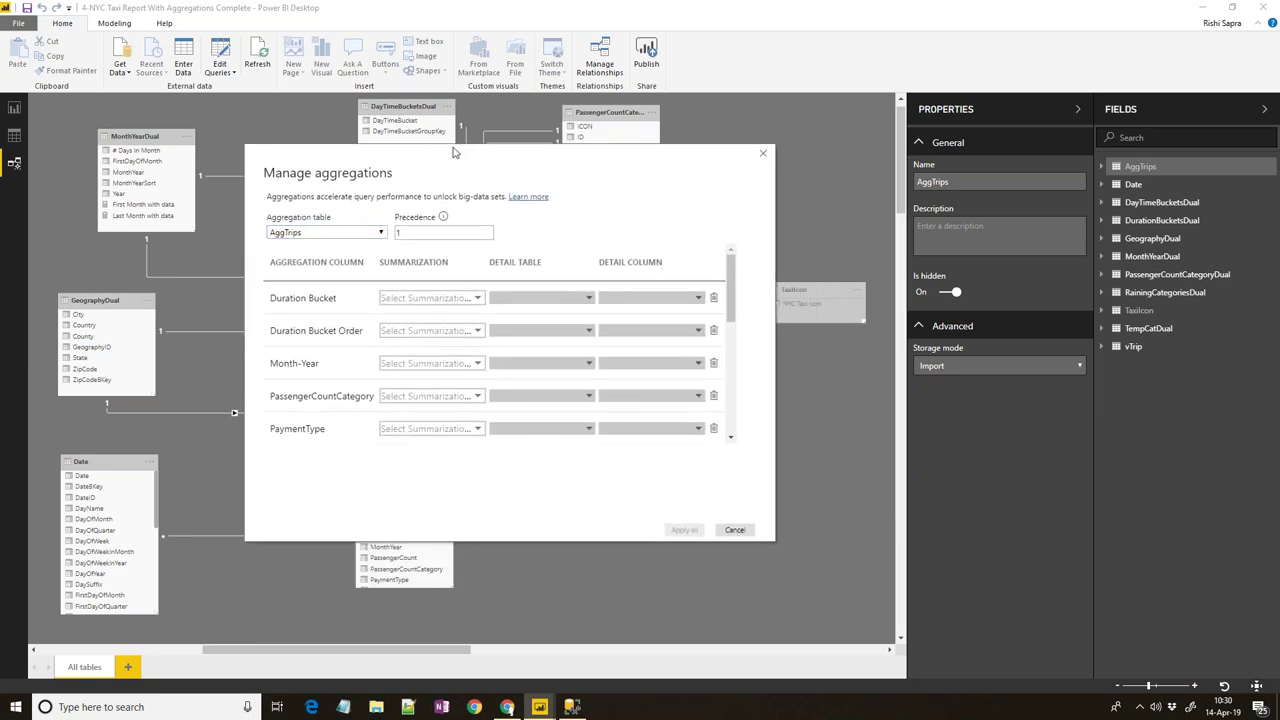
pyautogui.moveTo(734, 270); pyautogui.dragTo(728, 245)
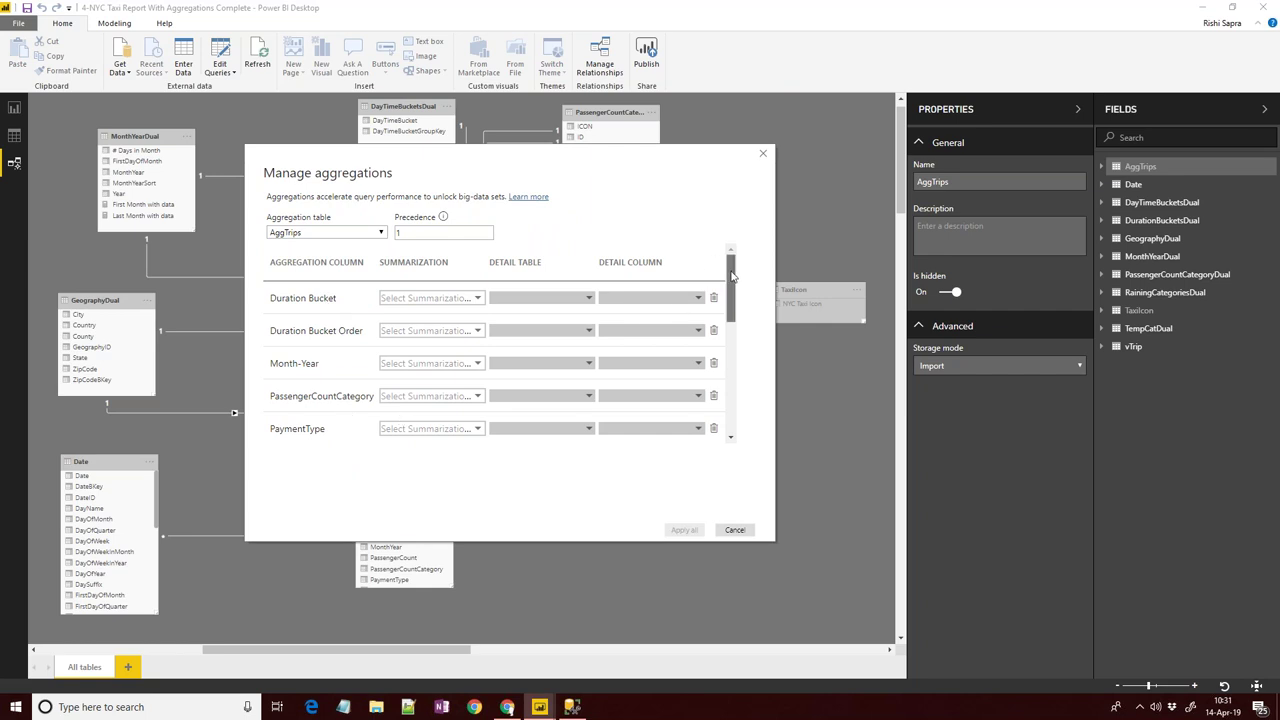
pyautogui.scroll(-1, 735, 272)
pyautogui.moveTo(603, 150); pyautogui.dragTo(645, 295)
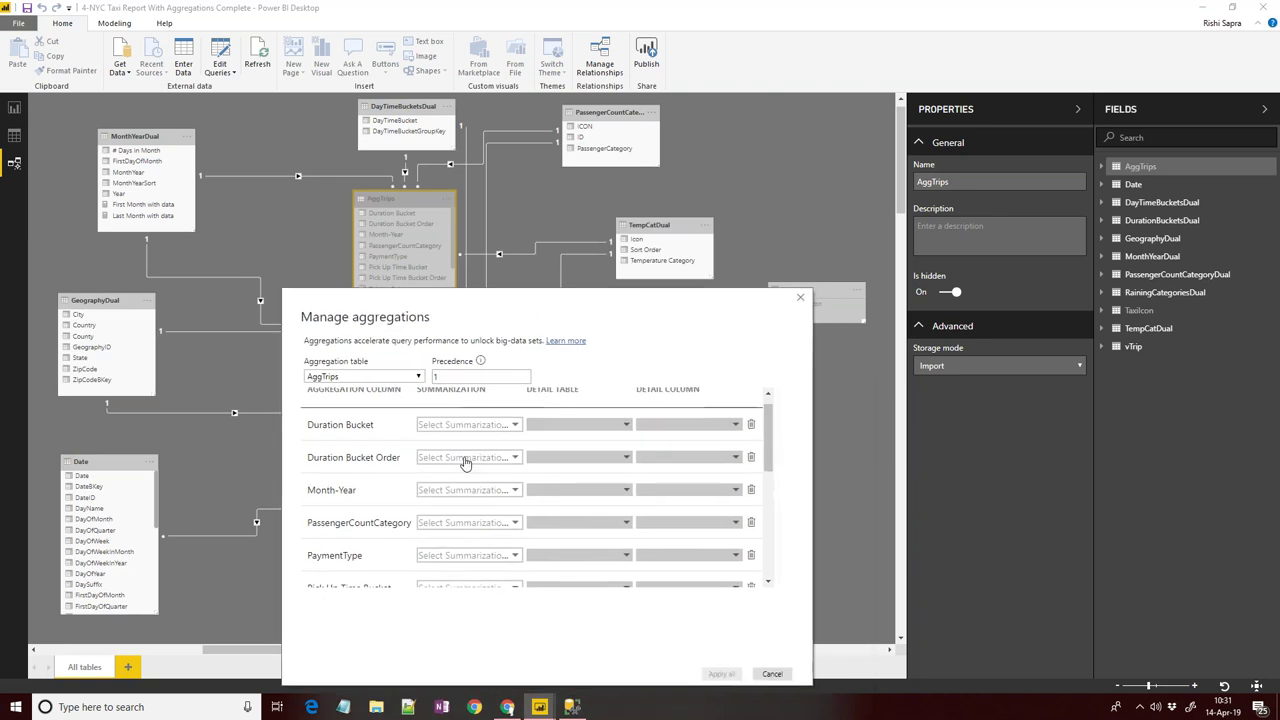
pyautogui.moveTo(500, 296); pyautogui.dragTo(493, 204)
# Map Duration Bucket as GroupBy to the vTrip table's TripDurationMinutes column.
pyautogui.click(507, 327)
pyautogui.click(482, 383)
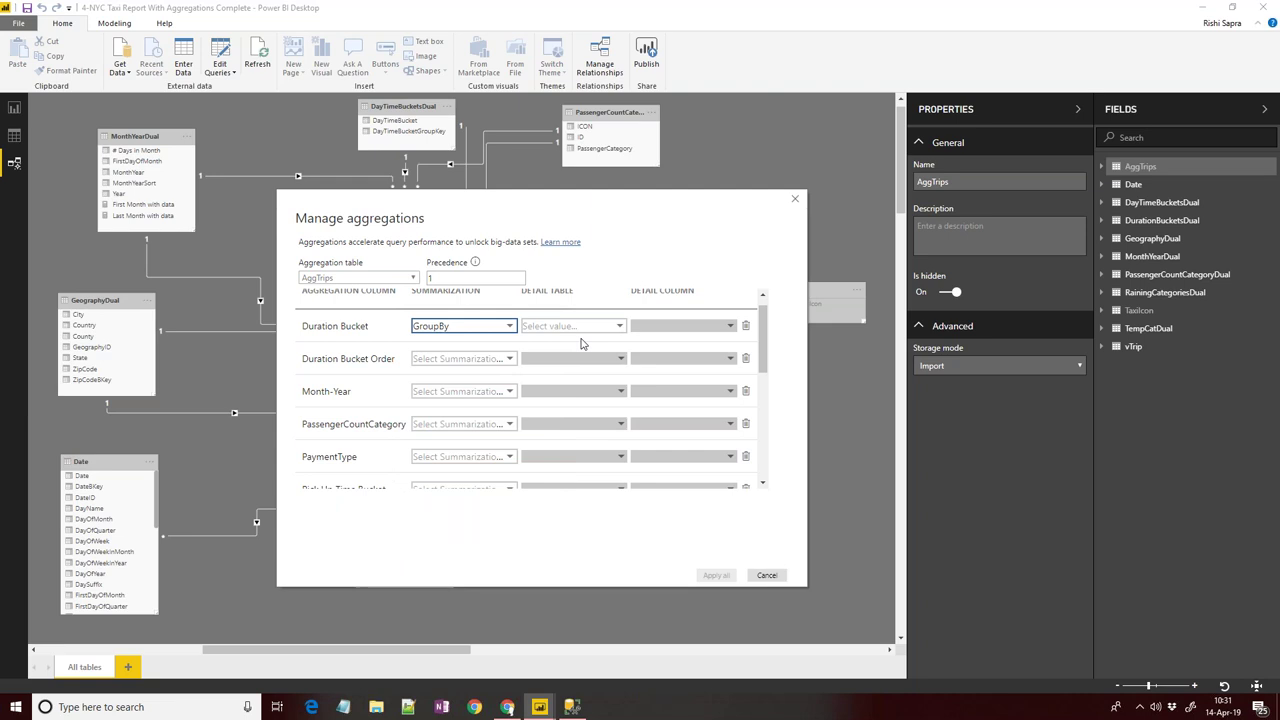
pyautogui.click(606, 326)
pyautogui.scroll(-2, 628, 440)
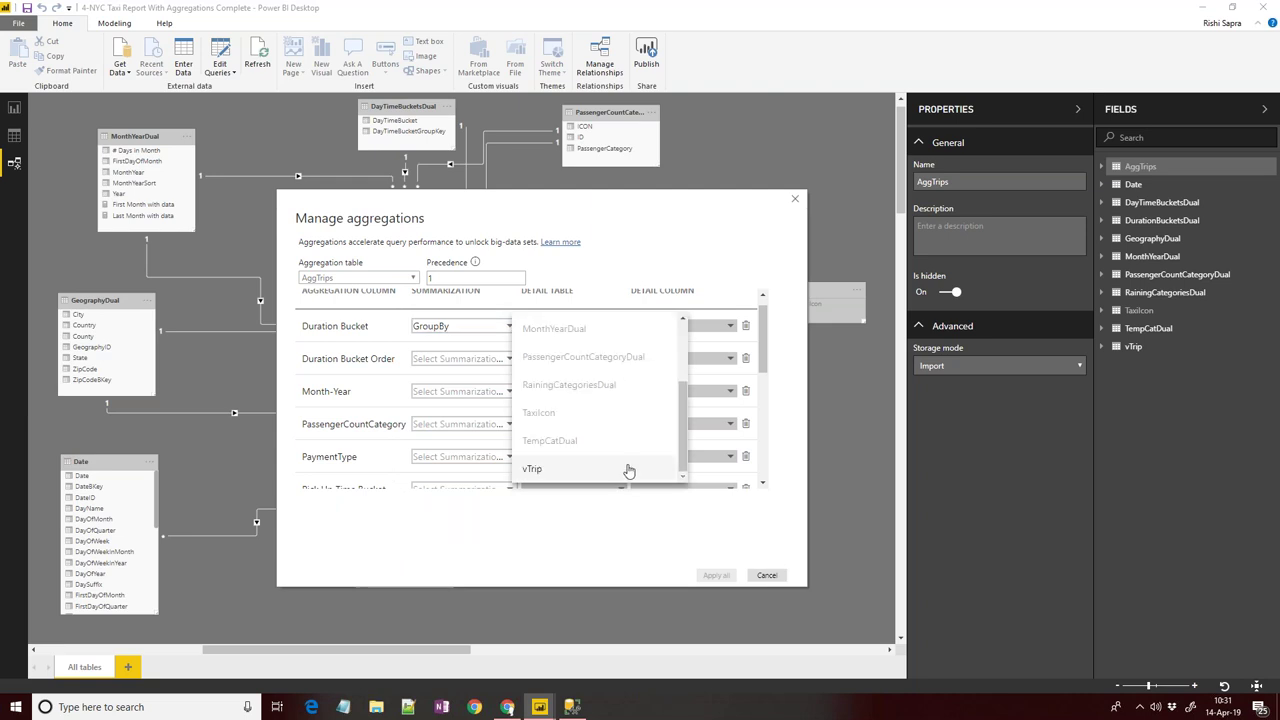
pyautogui.click(625, 468)
pyautogui.click(680, 327)
pyautogui.scroll(-3, 678, 405)
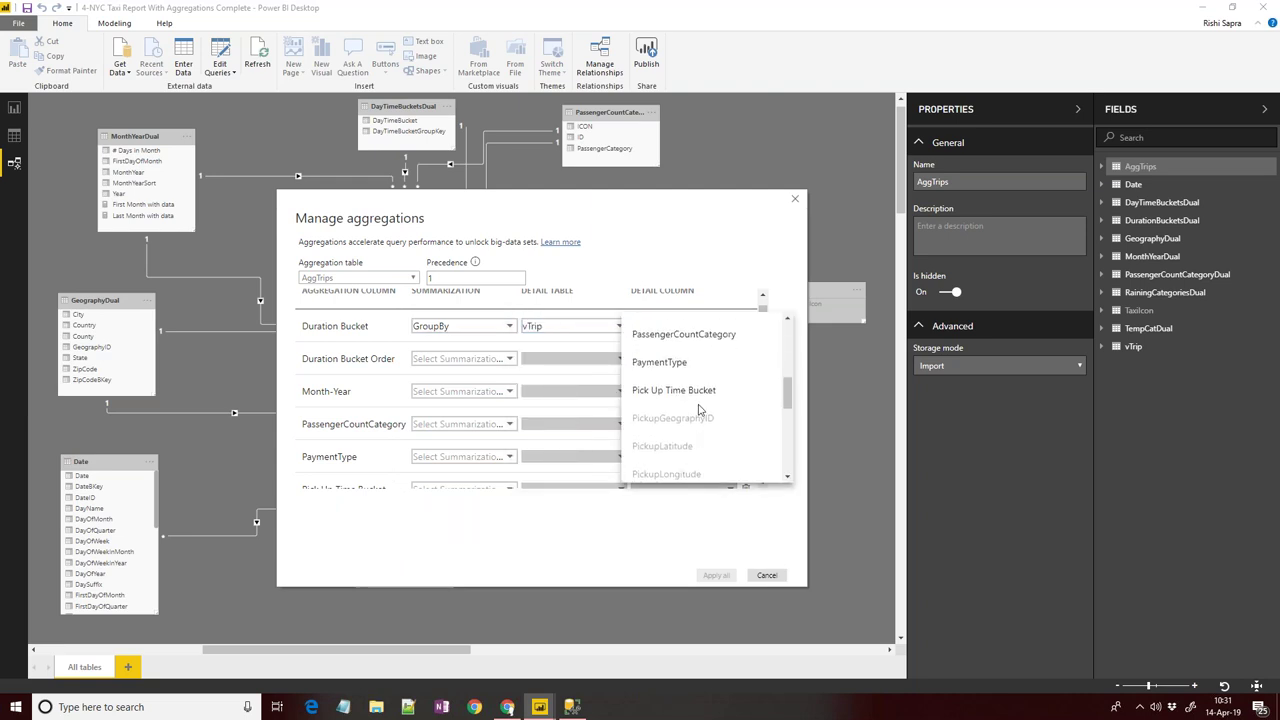
pyautogui.scroll(-4, 695, 398)
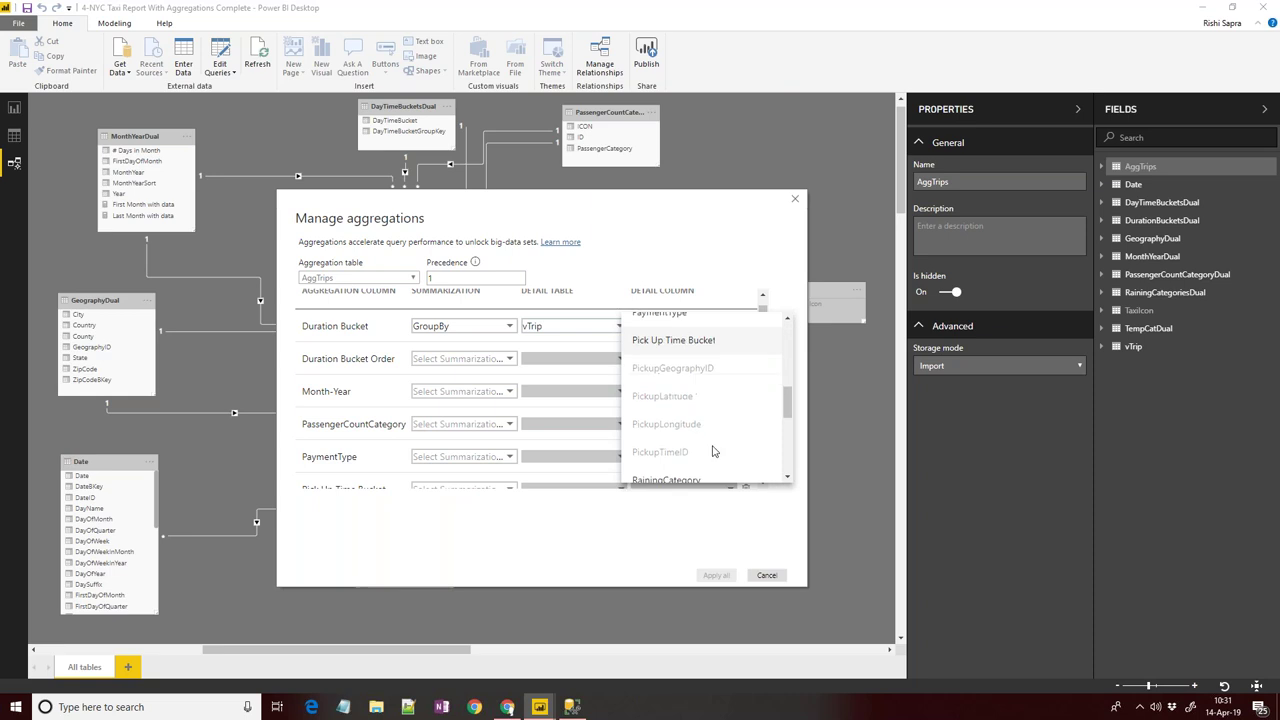
pyautogui.scroll(-4, 688, 393)
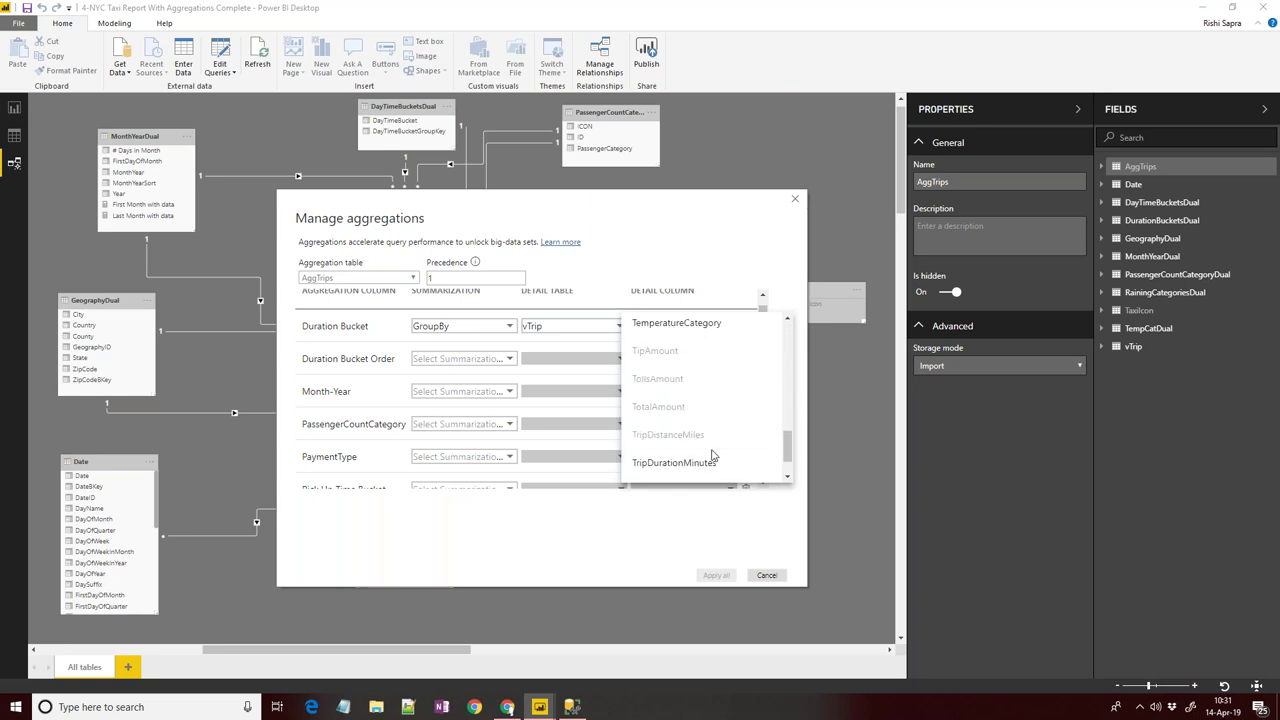
pyautogui.click(716, 462)
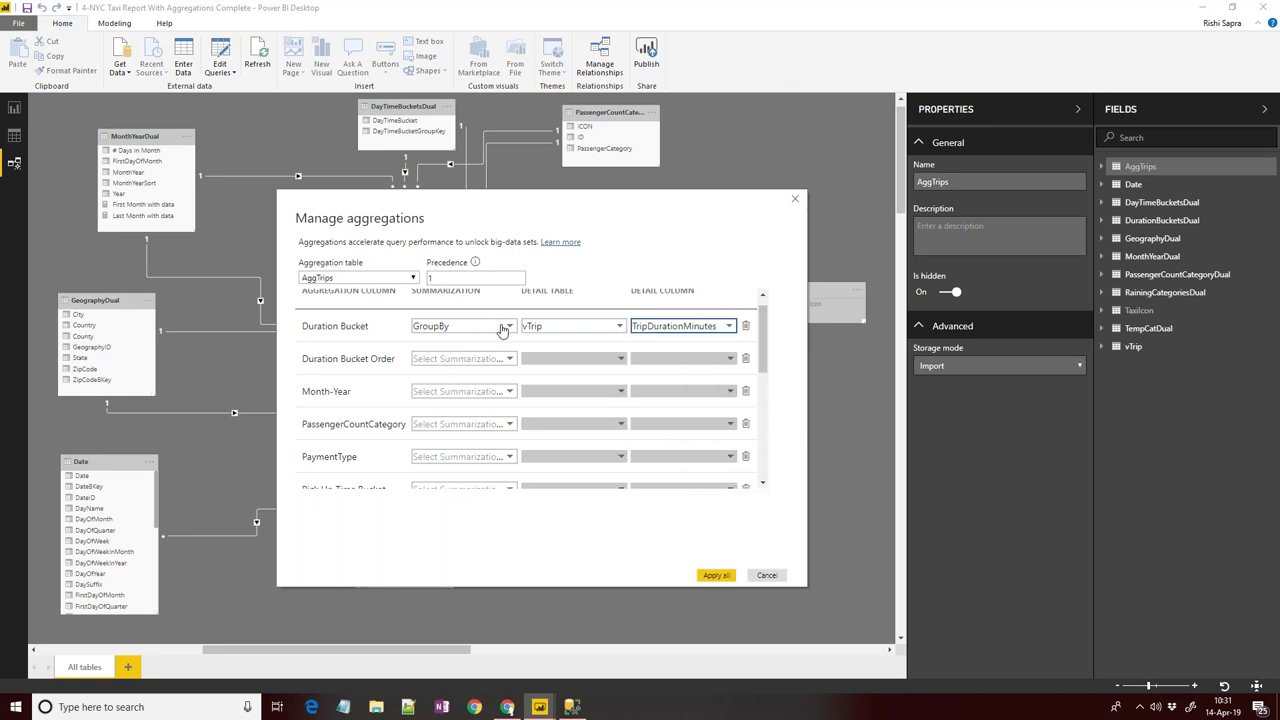
# Review the TotalDistance, TotalFare, TotalTip and TripCount mappings, then cancel without applying.
pyautogui.moveTo(474, 208); pyautogui.dragTo(340, 176)
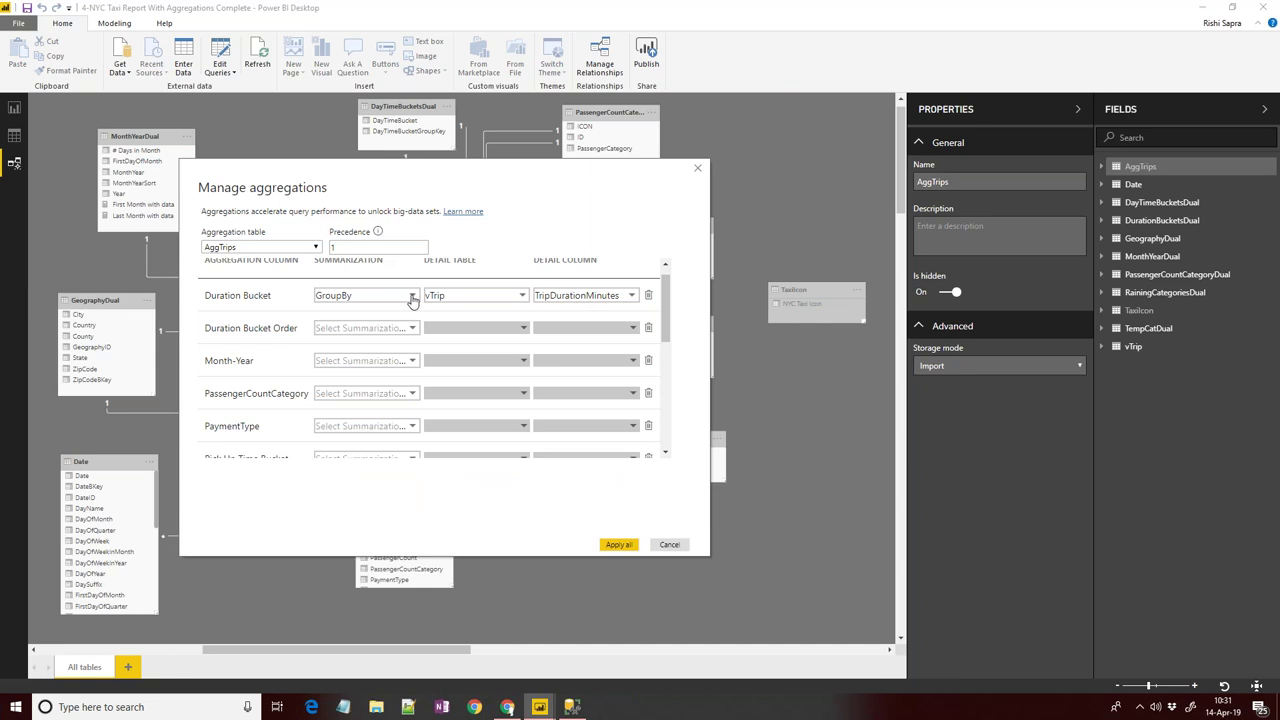
pyautogui.scroll(-1, 674, 315)
pyautogui.scroll(-6, 674, 315)
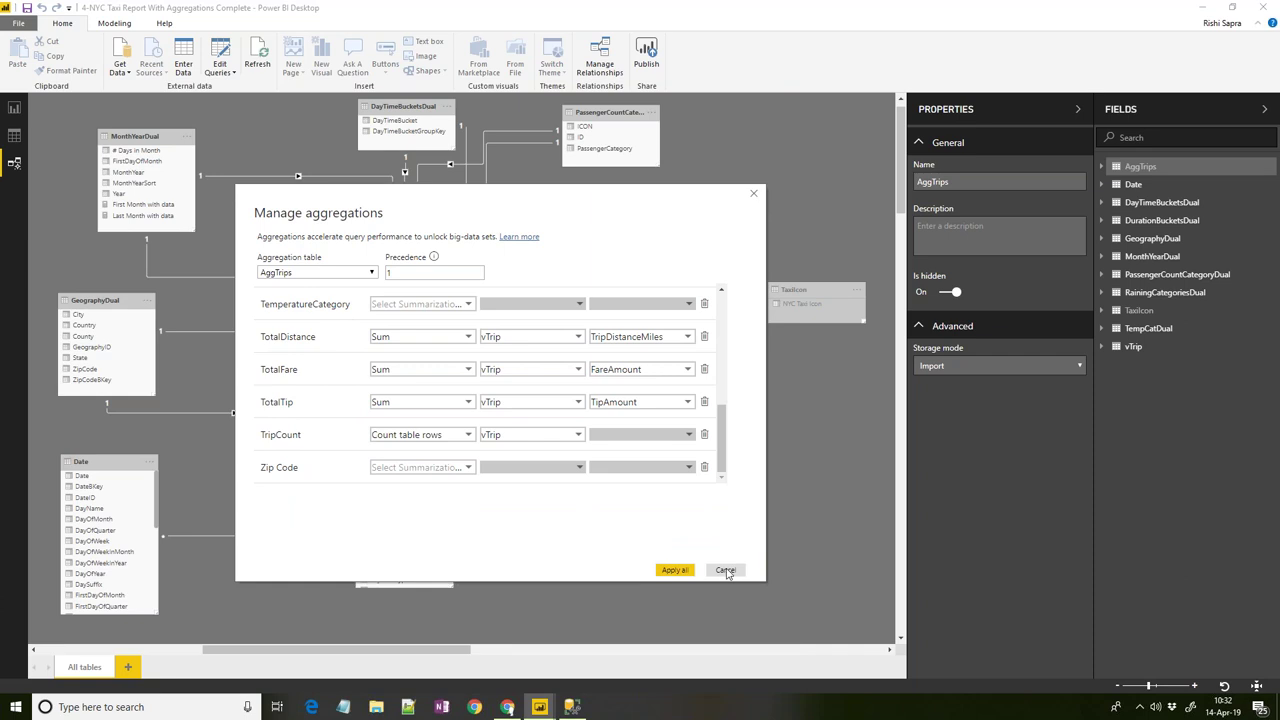
pyautogui.click(726, 570)
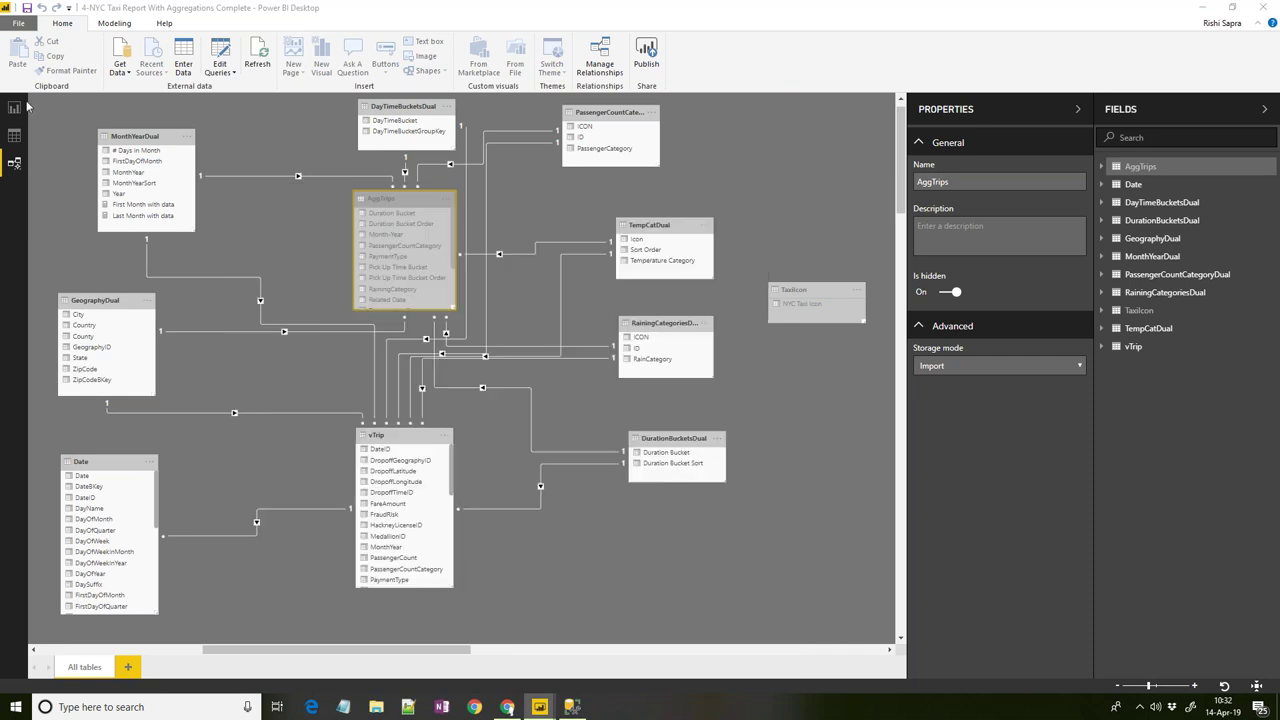
# Go to the Fares and Tips report page and search the Fields pane for 'no of trip'.
pyautogui.click(14, 107)
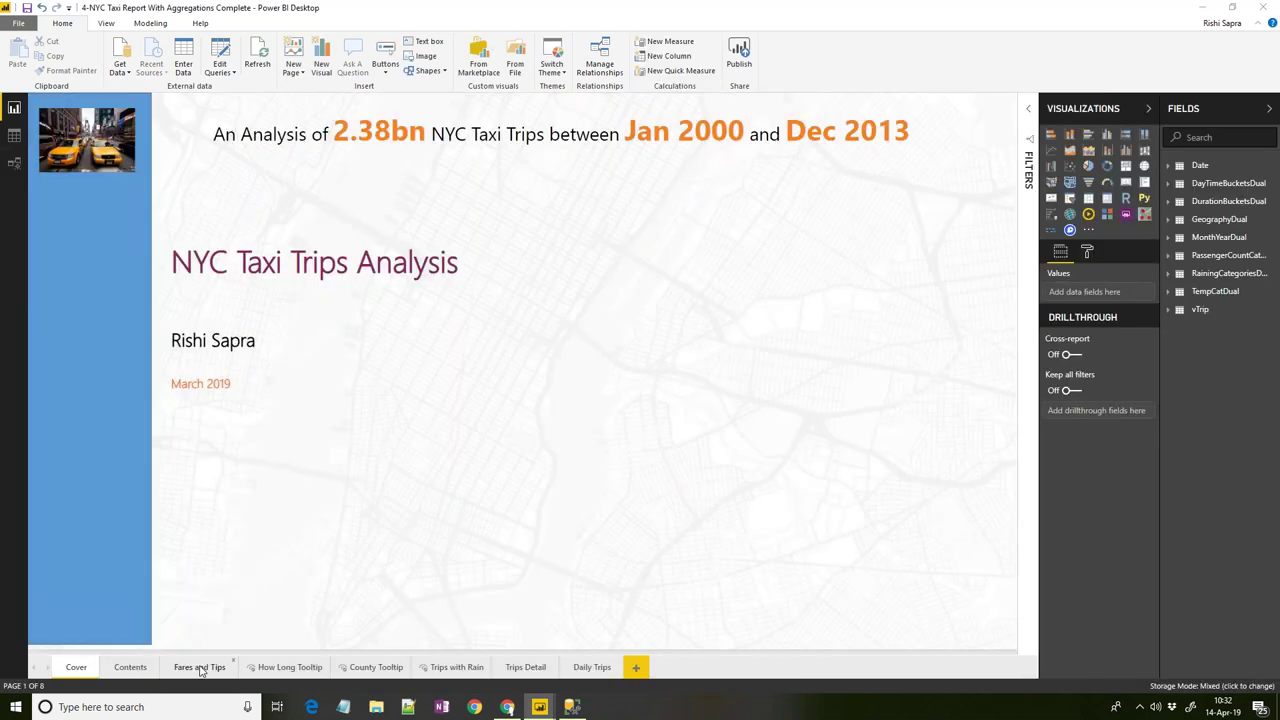
pyautogui.click(200, 665)
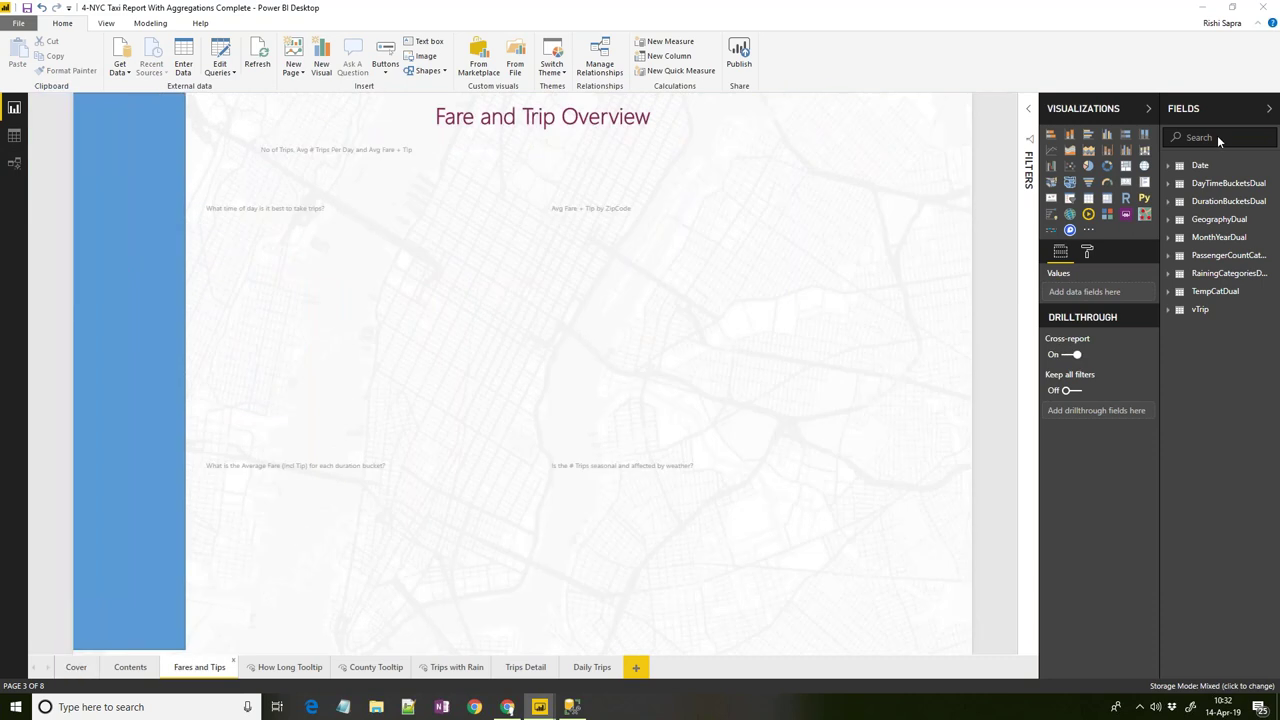
pyautogui.click(1220, 137)
pyautogui.write('no of trip')
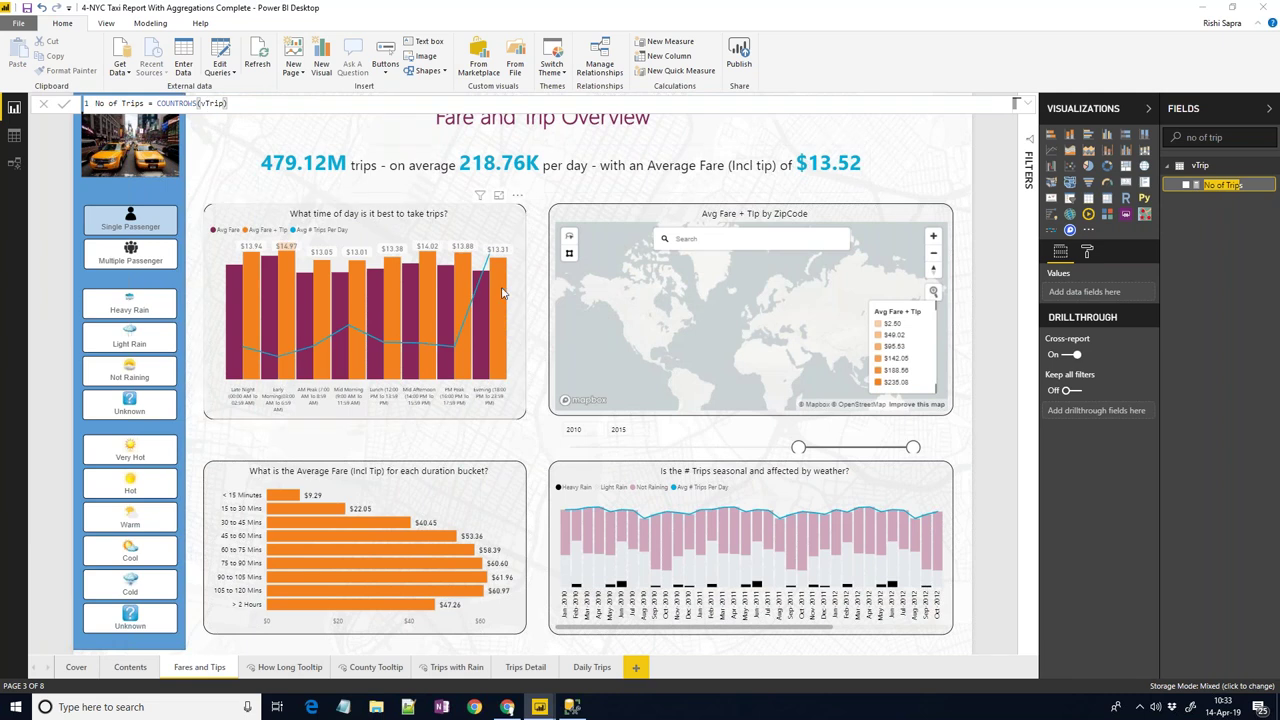
pyautogui.moveTo(503, 293)
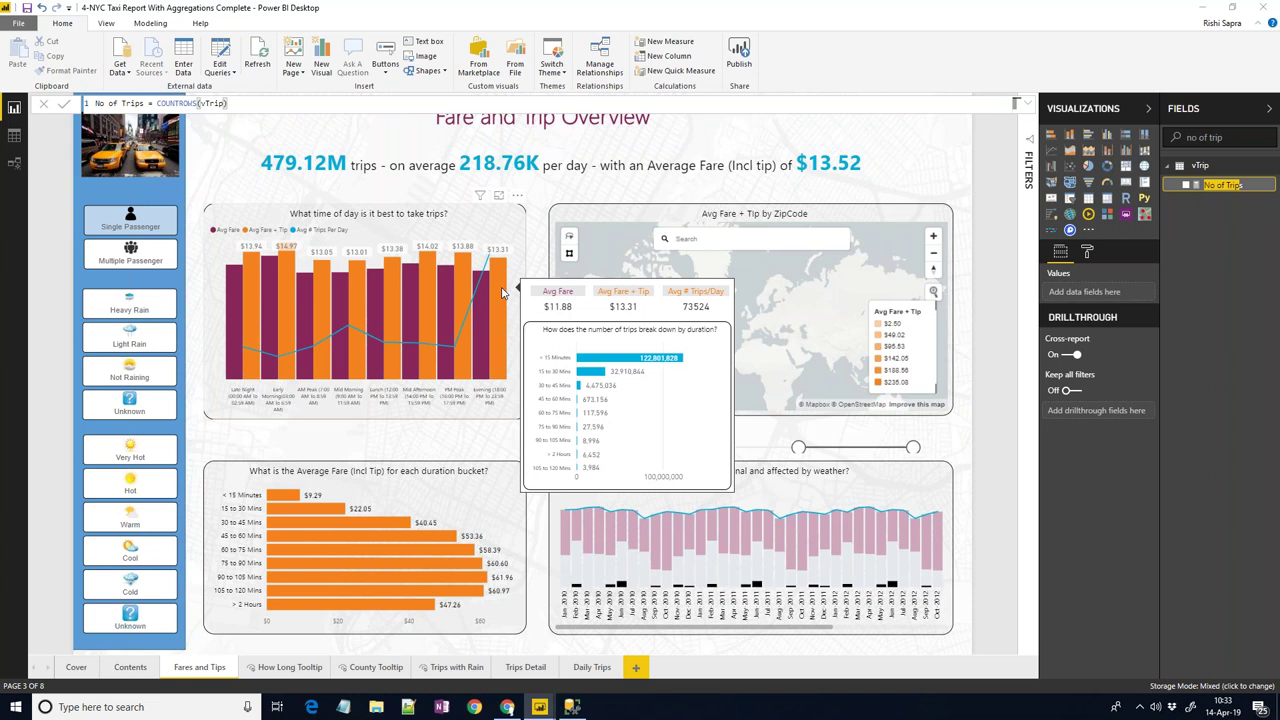
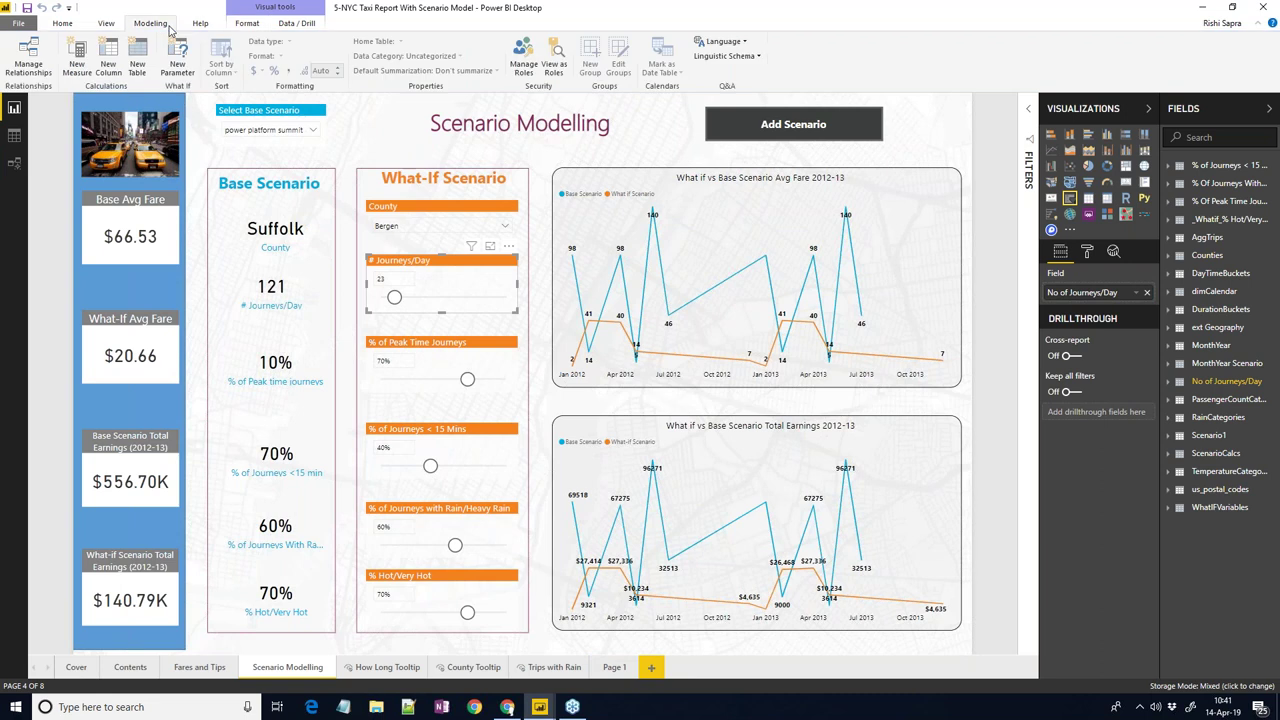
# Start a what-if parameter '% of short journeys': Decimal number, 0 to 1, increment 0.1.
pyautogui.click(190, 76)
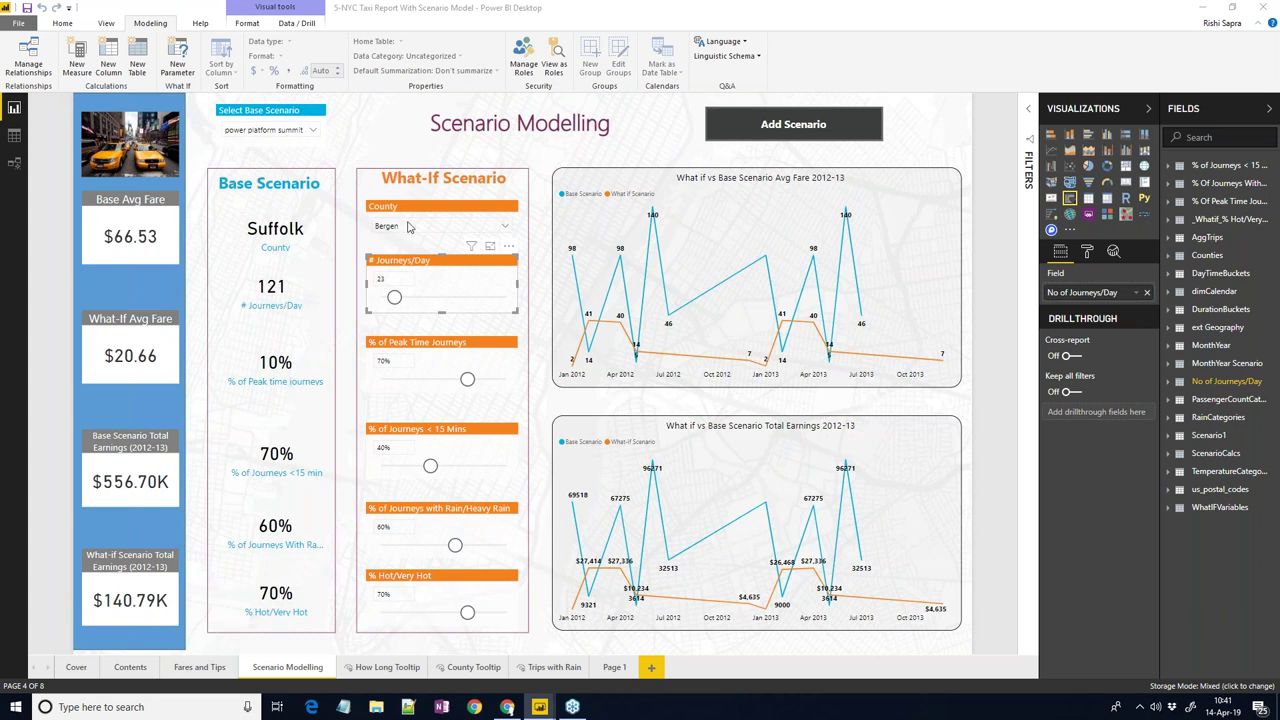
pyautogui.click(671, 253)
pyautogui.moveTo(671, 253); pyautogui.dragTo(338, 220)
pyautogui.press('BackSpace')
pyautogui.write('% ')
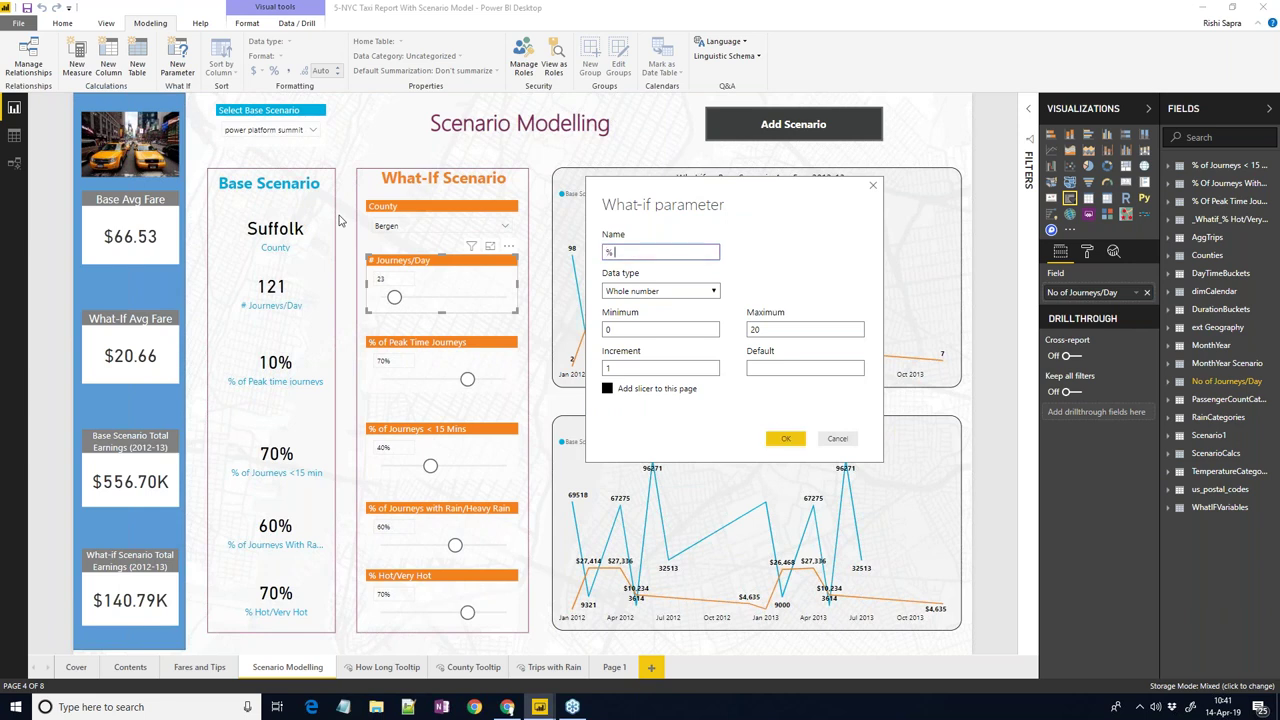
pyautogui.write('of short journeys')
pyautogui.click(651, 290)
pyautogui.click(651, 317)
pyautogui.press('Tab')
pyautogui.press('Tab')
pyautogui.write('1')
pyautogui.press('Tab')
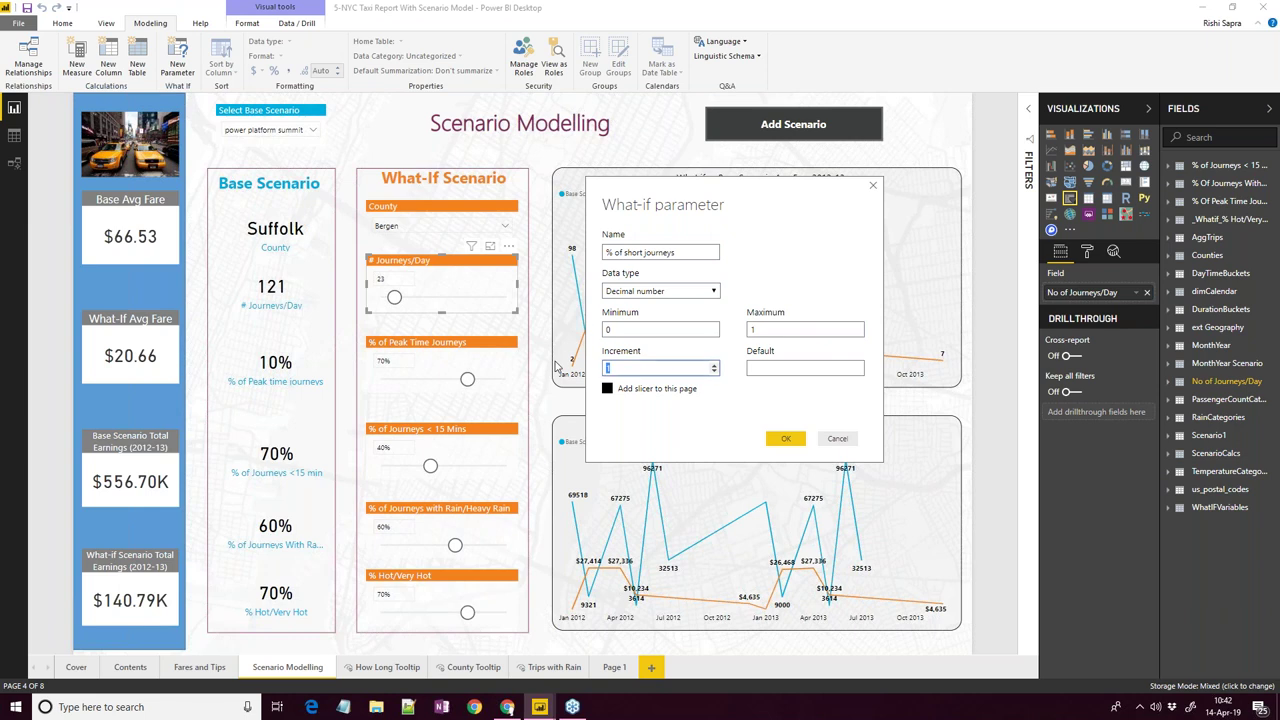
pyautogui.write('0.1')
# Discard the parameter and inspect the % of Journeys < 15 Mins GENERATESERIES table and SELECTEDVALUE measure.
pyautogui.click(835, 439)
pyautogui.click(1182, 166)
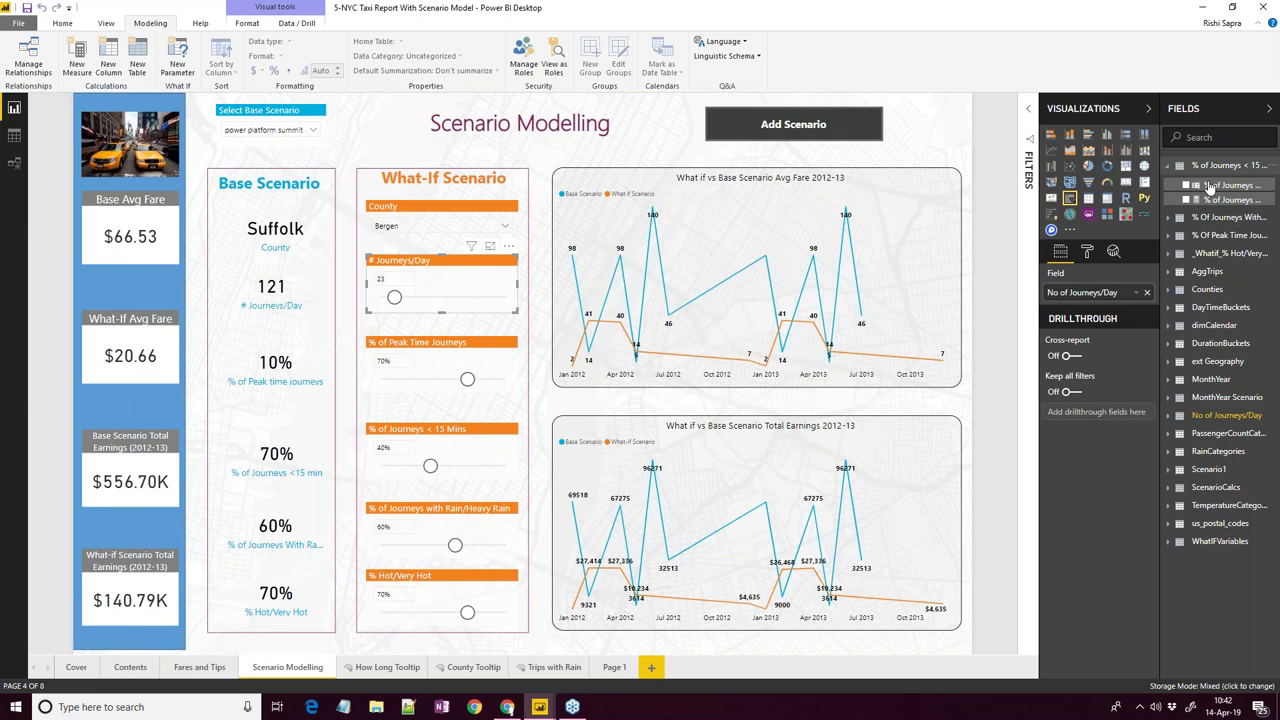
pyautogui.click(1207, 167)
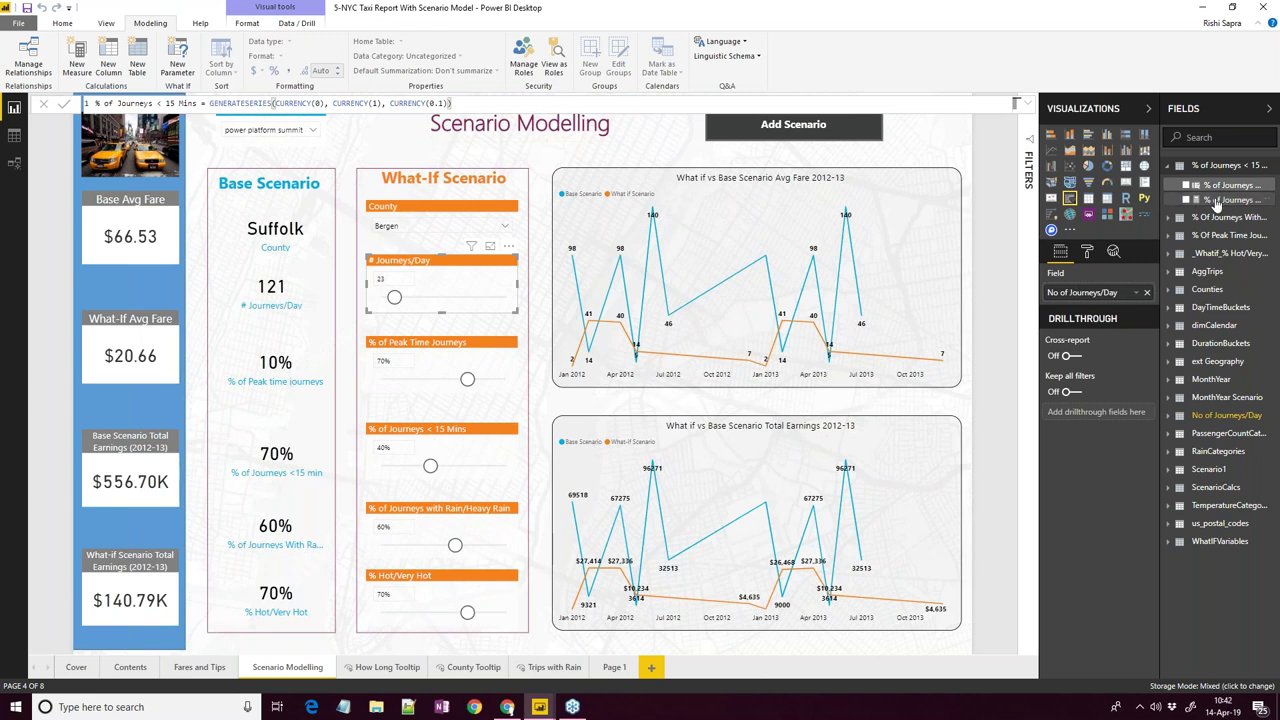
pyautogui.click(1217, 201)
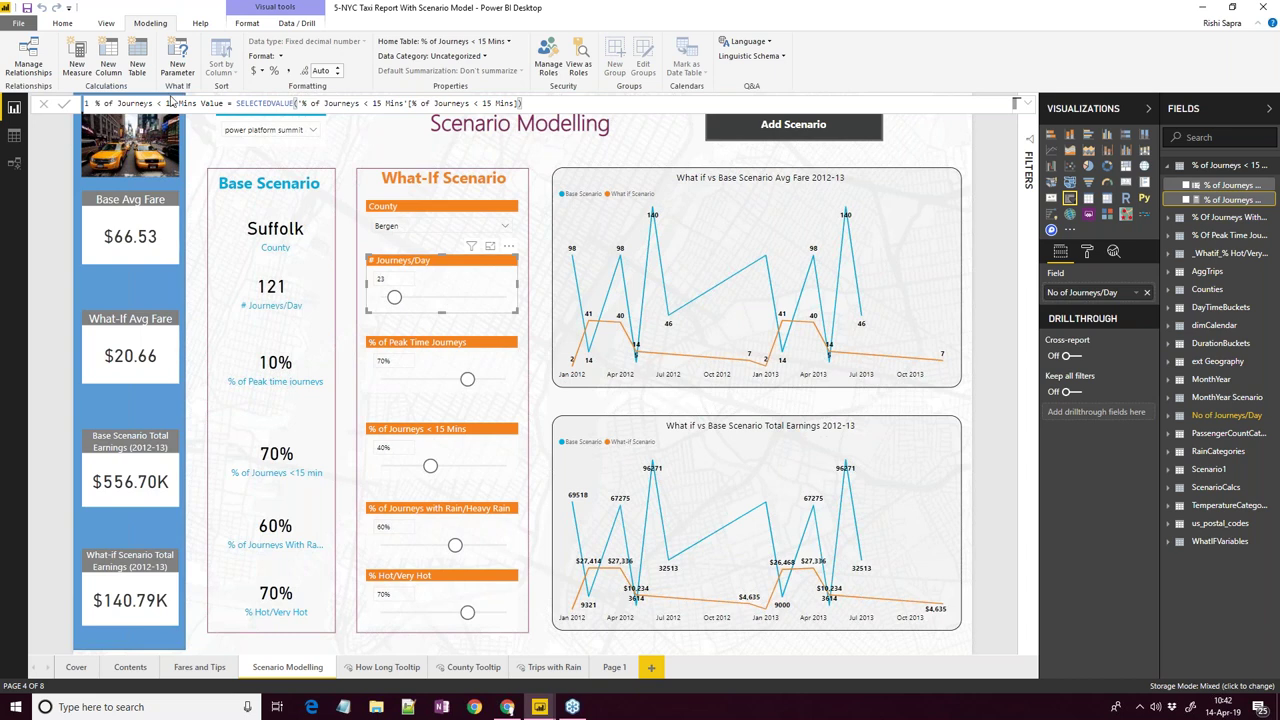
pyautogui.moveTo(228, 103); pyautogui.dragTo(84, 103)
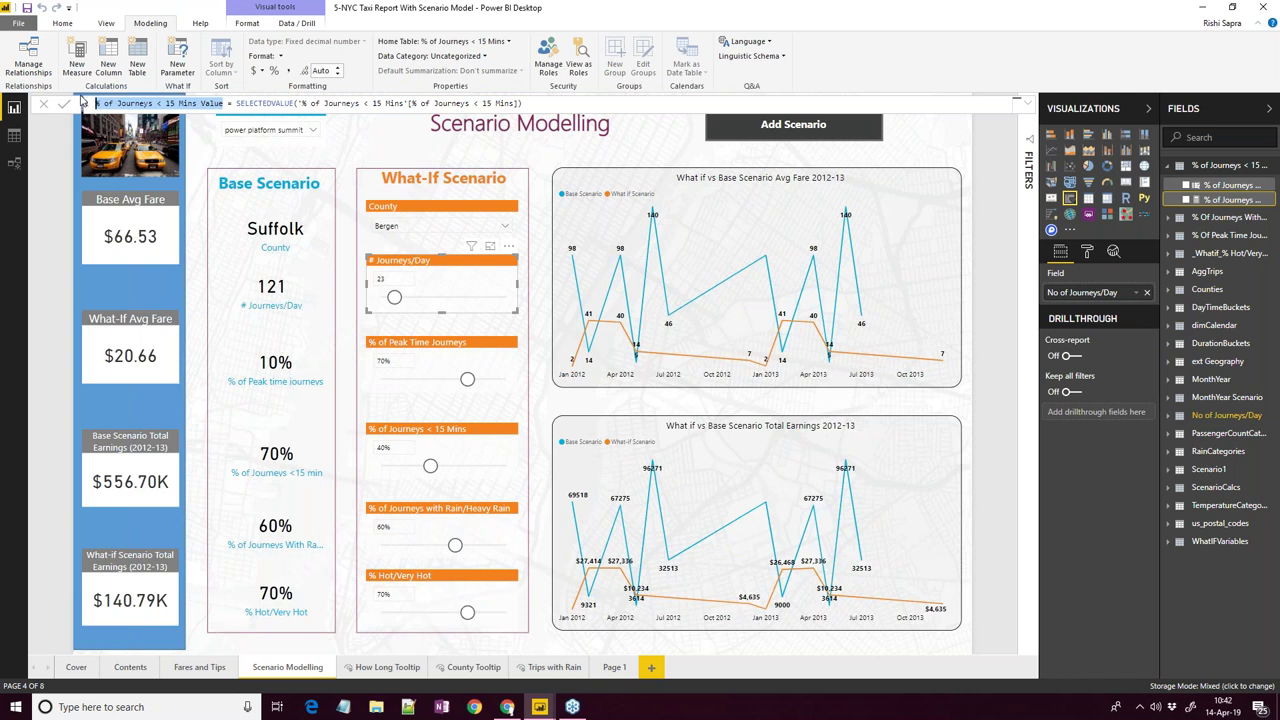
pyautogui.click(84, 103)
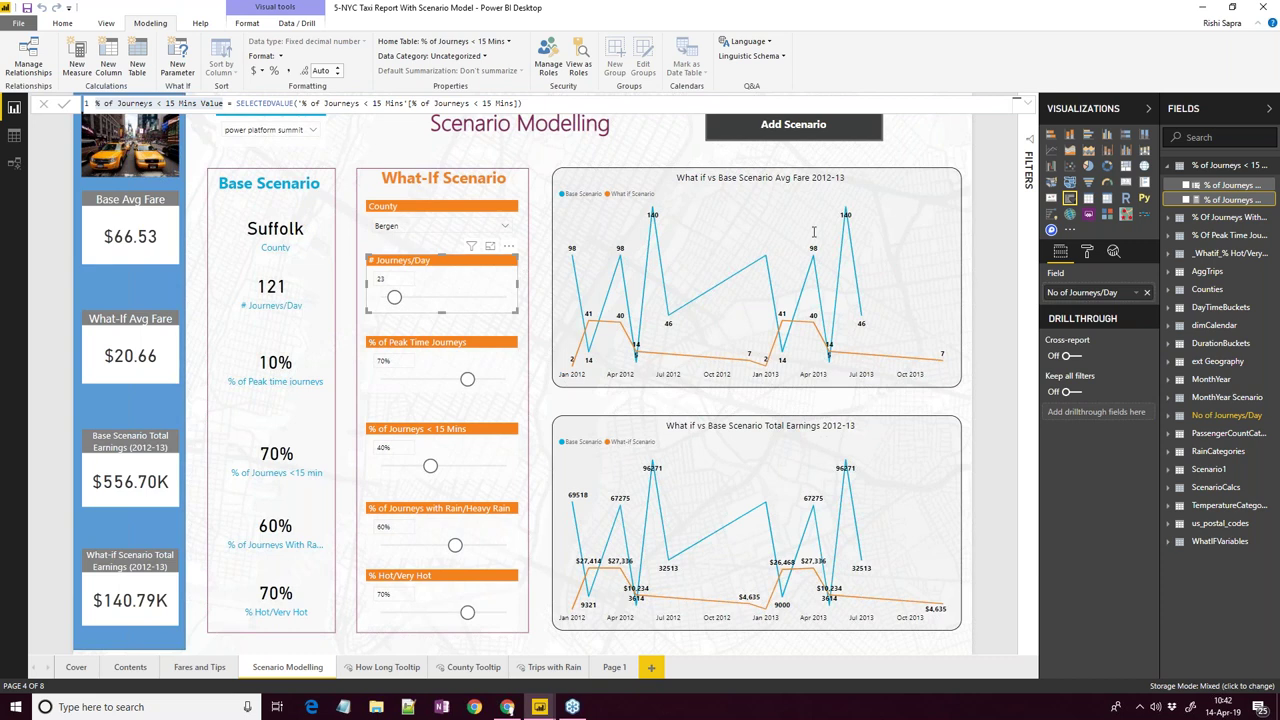
# Inspect the % Of Peak Time Journeys and hot-weather table definitions, then switch to Data view.
pyautogui.click(1225, 165)
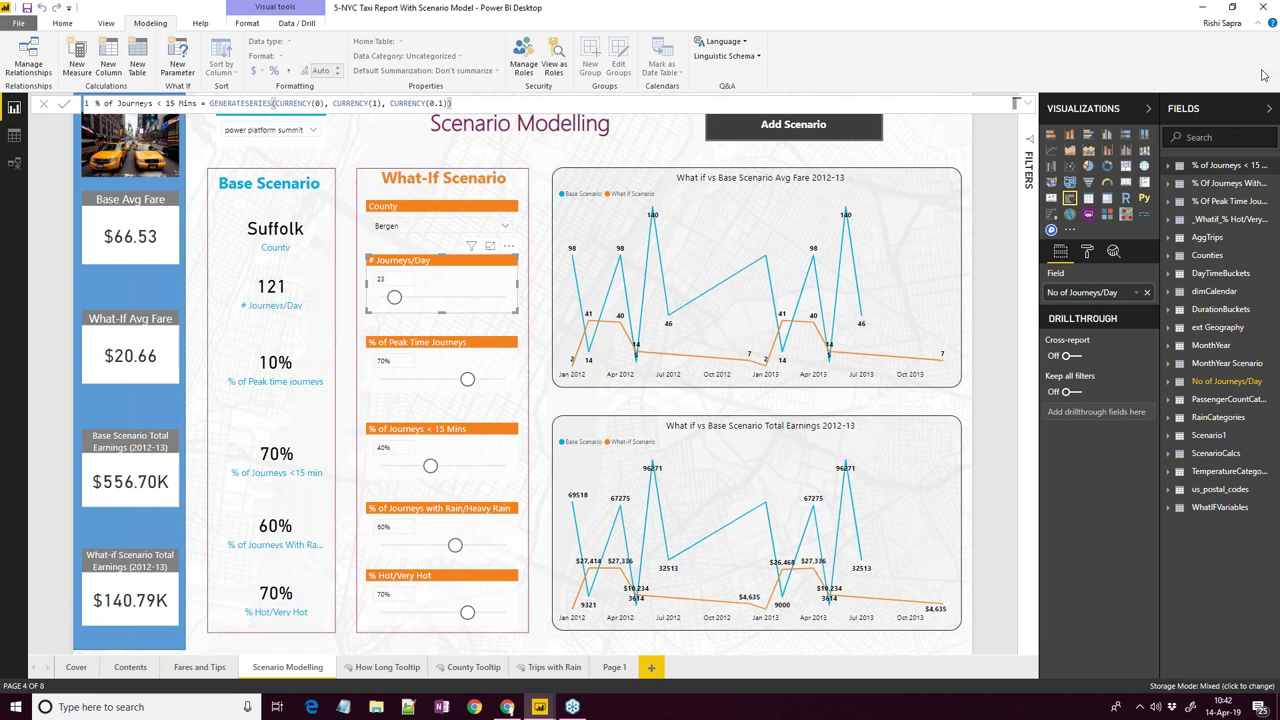
pyautogui.click(1180, 201)
pyautogui.click(1225, 253)
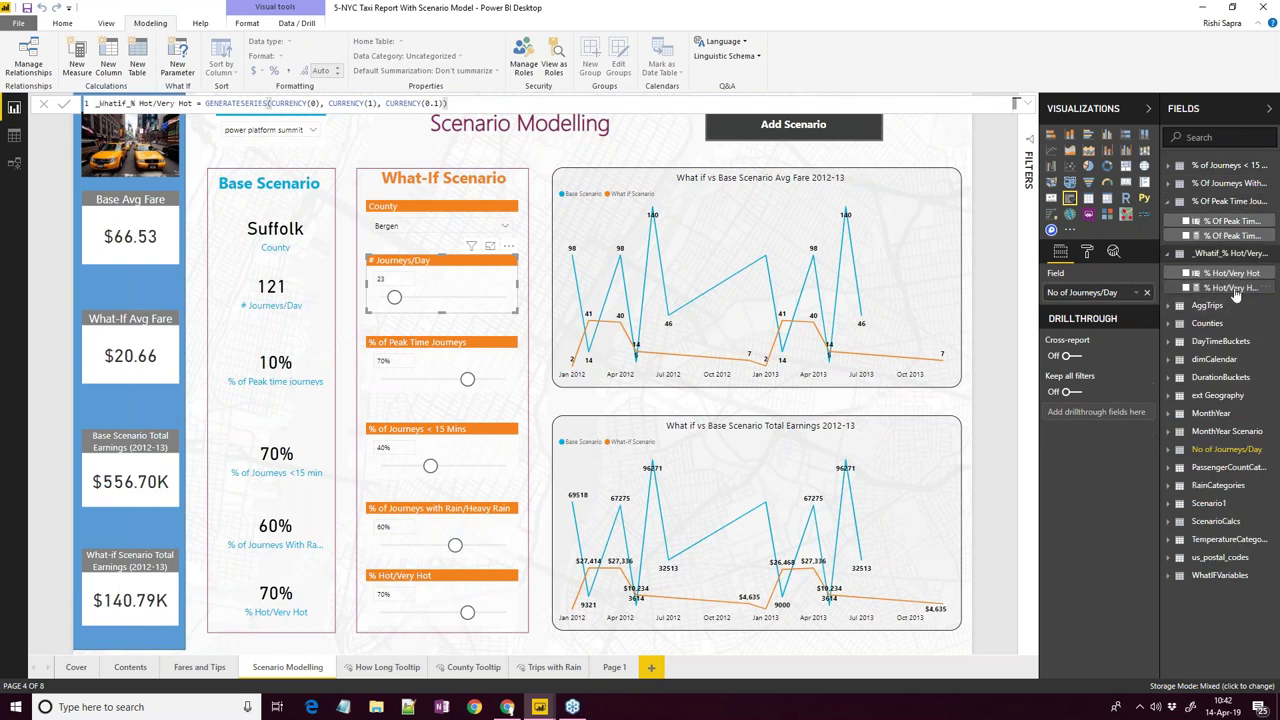
pyautogui.click(13, 140)
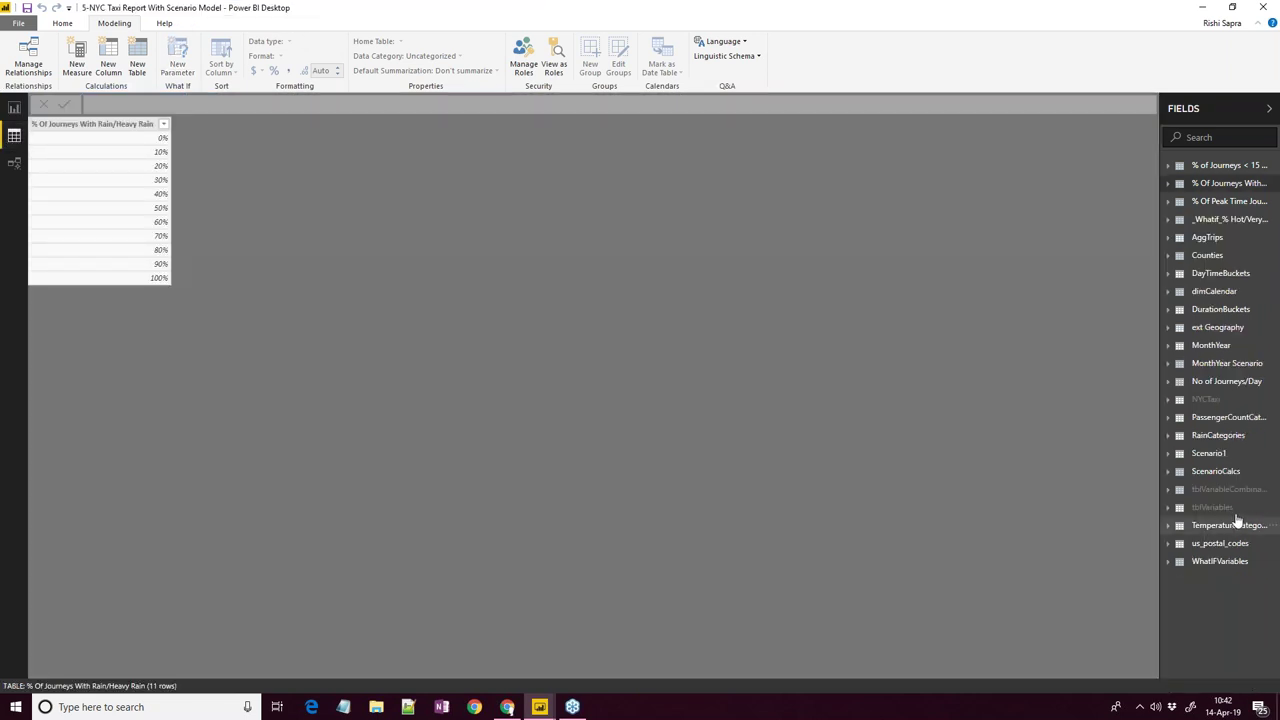
# Show the tblVariables table with its four what-if columns of 0.1 to 1.
pyautogui.click(1215, 507)
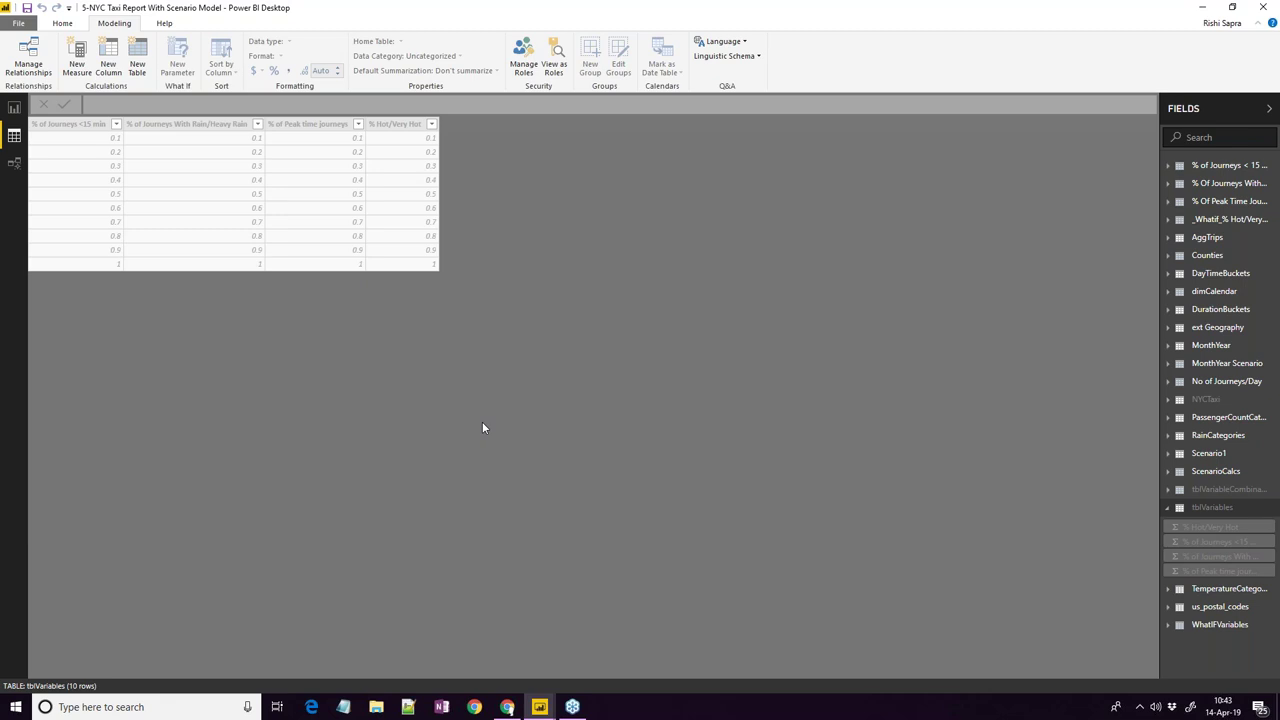
# Open tblVariableCombinations and read its full CROSSJOIN formula.
pyautogui.click(1238, 492)
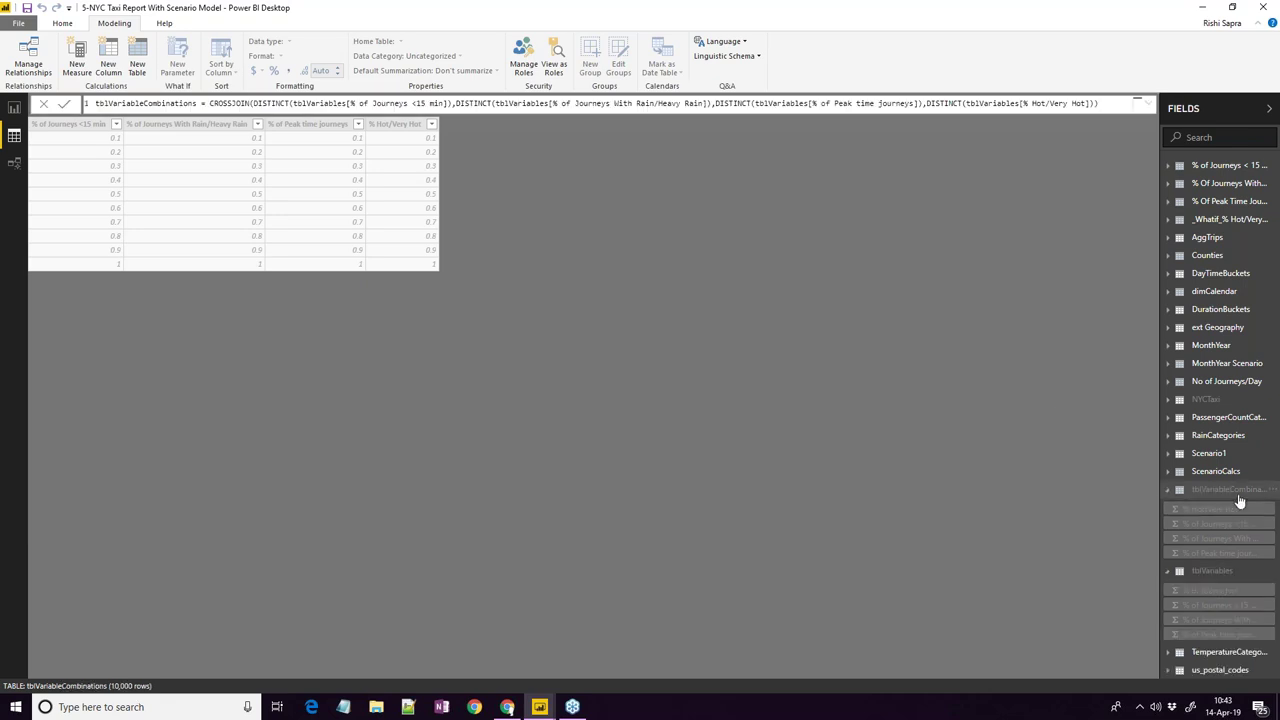
pyautogui.click(1150, 105)
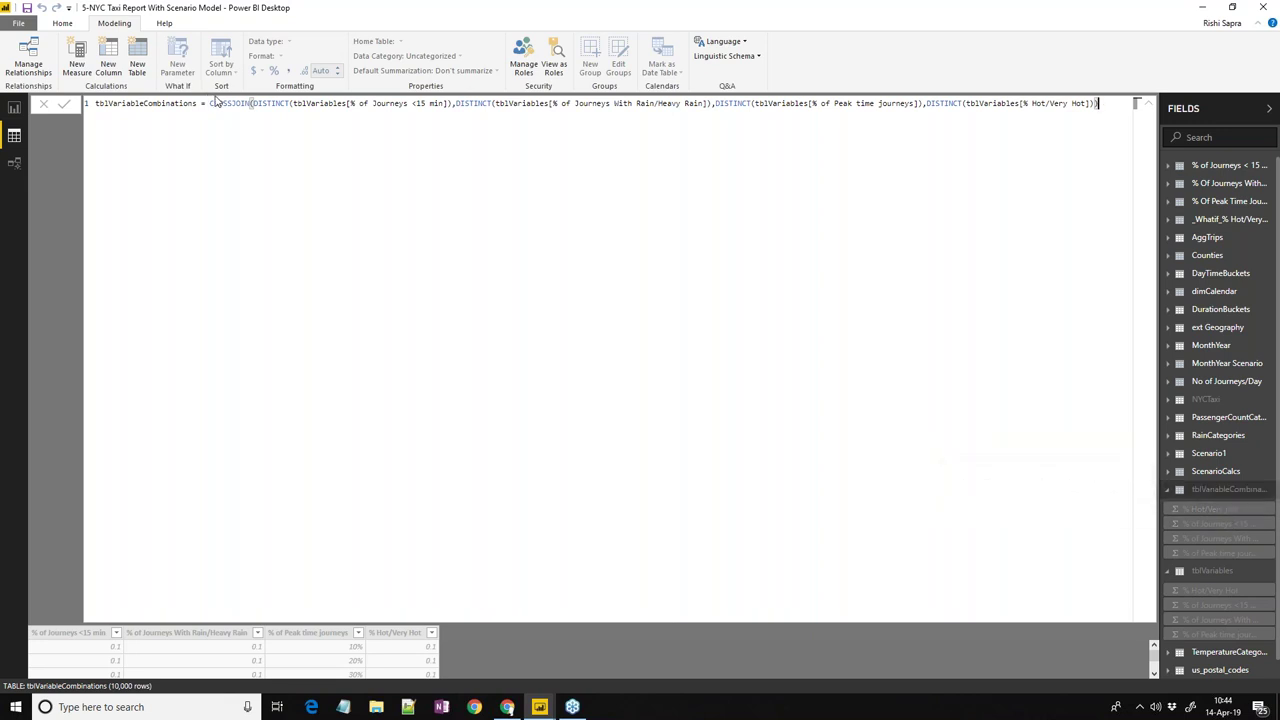
pyautogui.click(1193, 490)
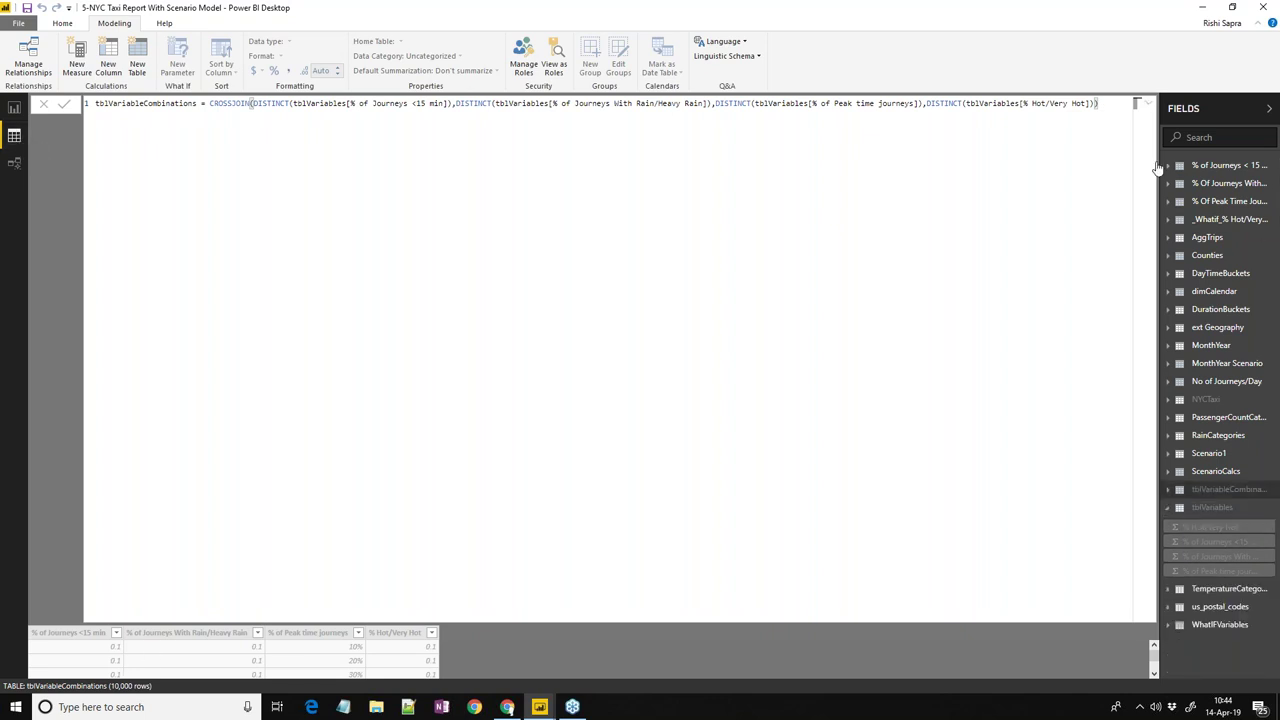
pyautogui.click(1146, 106)
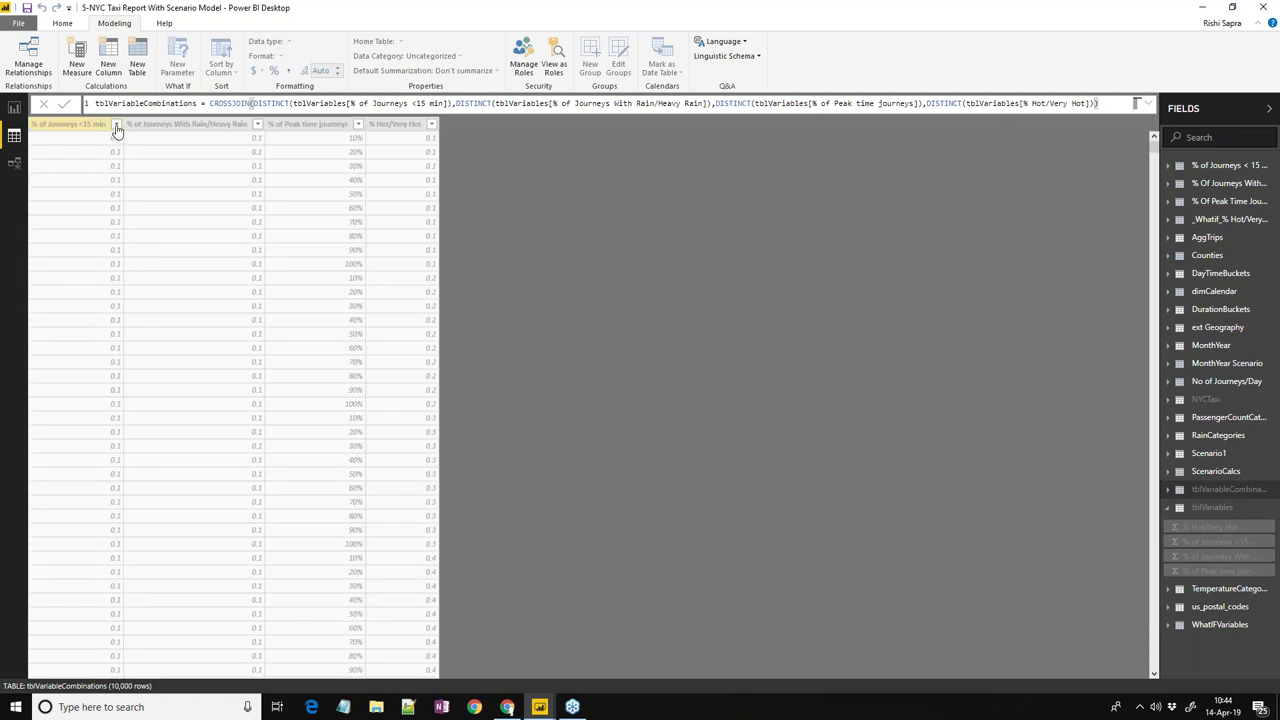
# Check the first two combination columns' sort and filter options, then show the ScenarioCalcs definition.
pyautogui.click(114, 126)
pyautogui.click(116, 126)
pyautogui.click(290, 408)
pyautogui.click(254, 127)
pyautogui.click(257, 126)
pyautogui.click(257, 126)
pyautogui.click(257, 126)
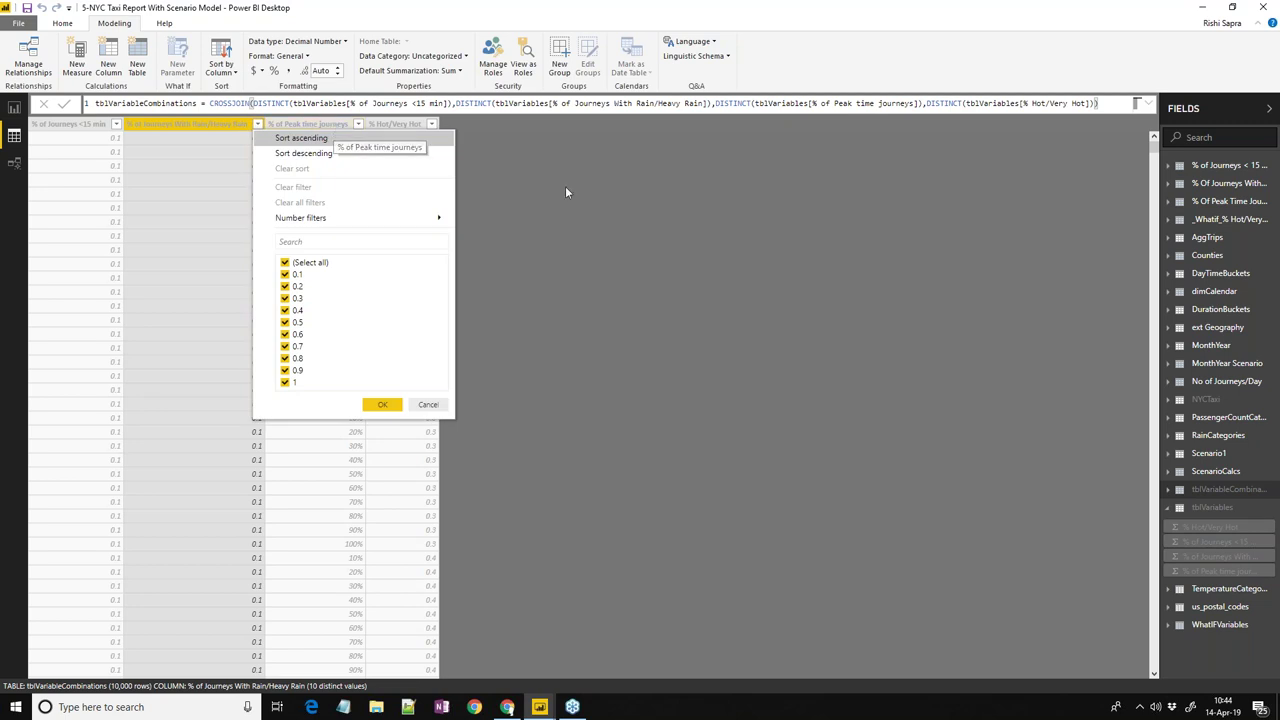
pyautogui.click(619, 215)
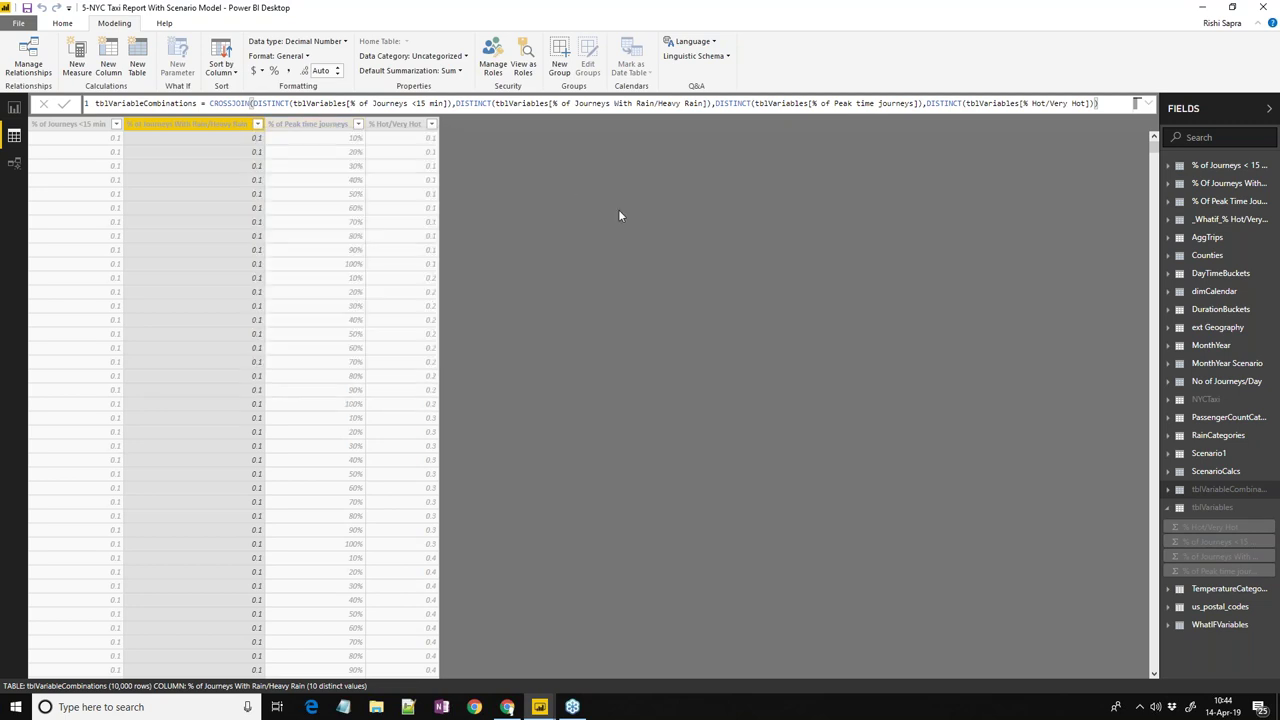
pyautogui.click(1228, 475)
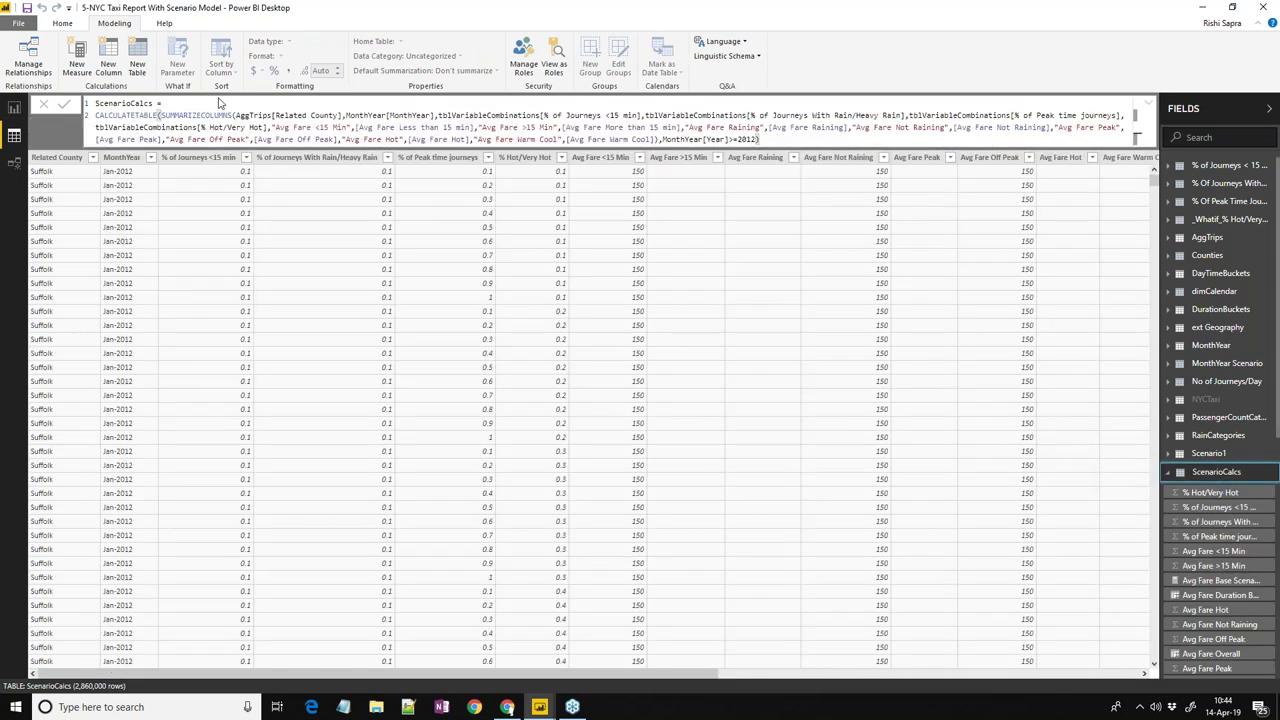
pyautogui.click(476, 707)
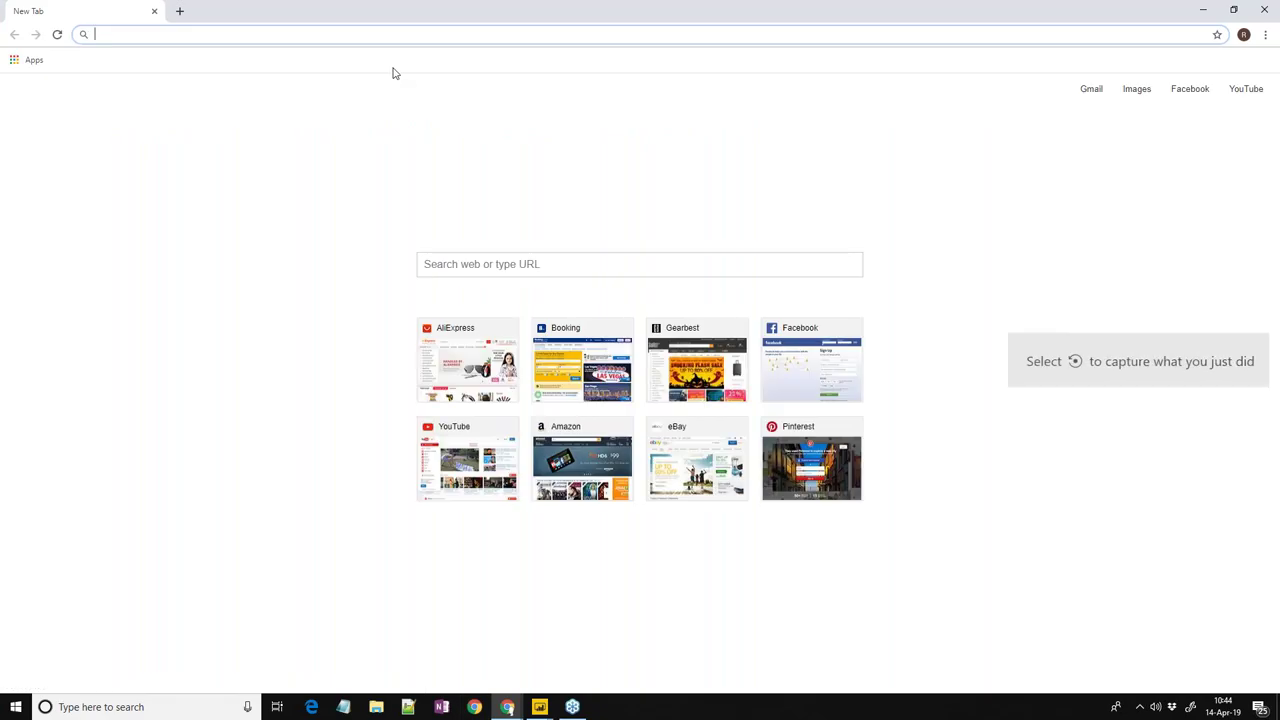
pyautogui.write('www.daxformatter.com')
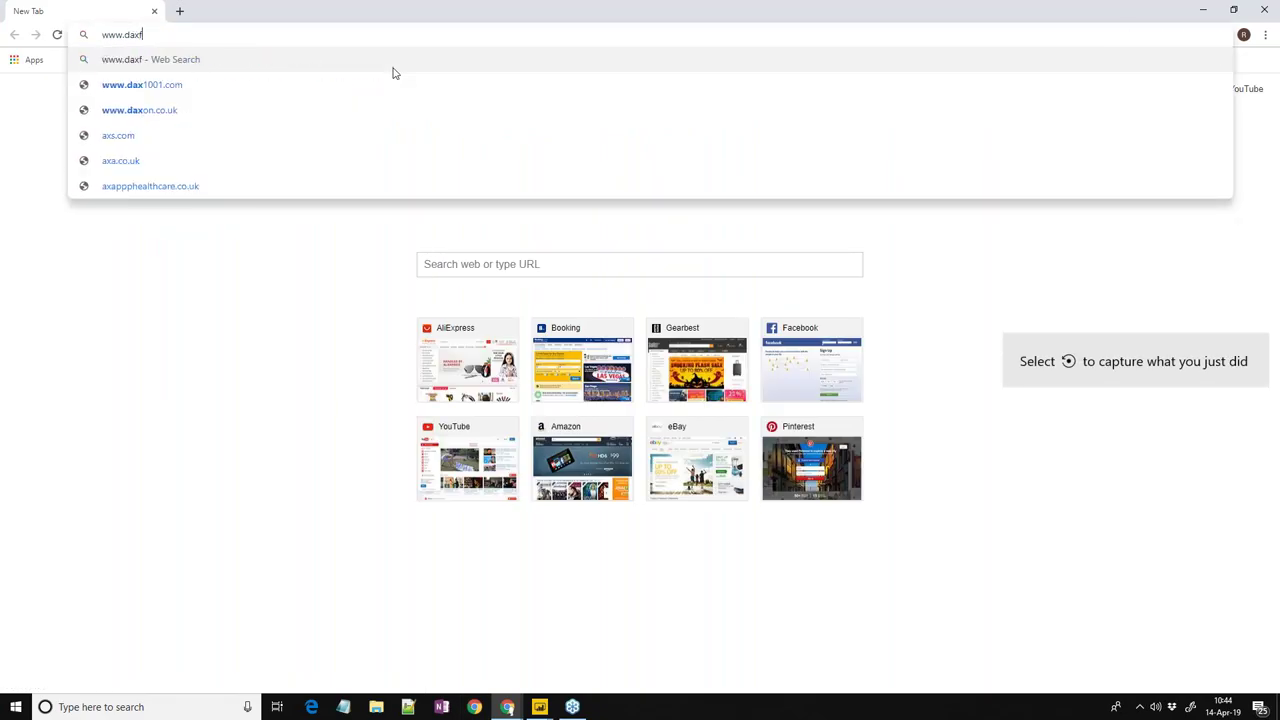
pyautogui.press('Return')
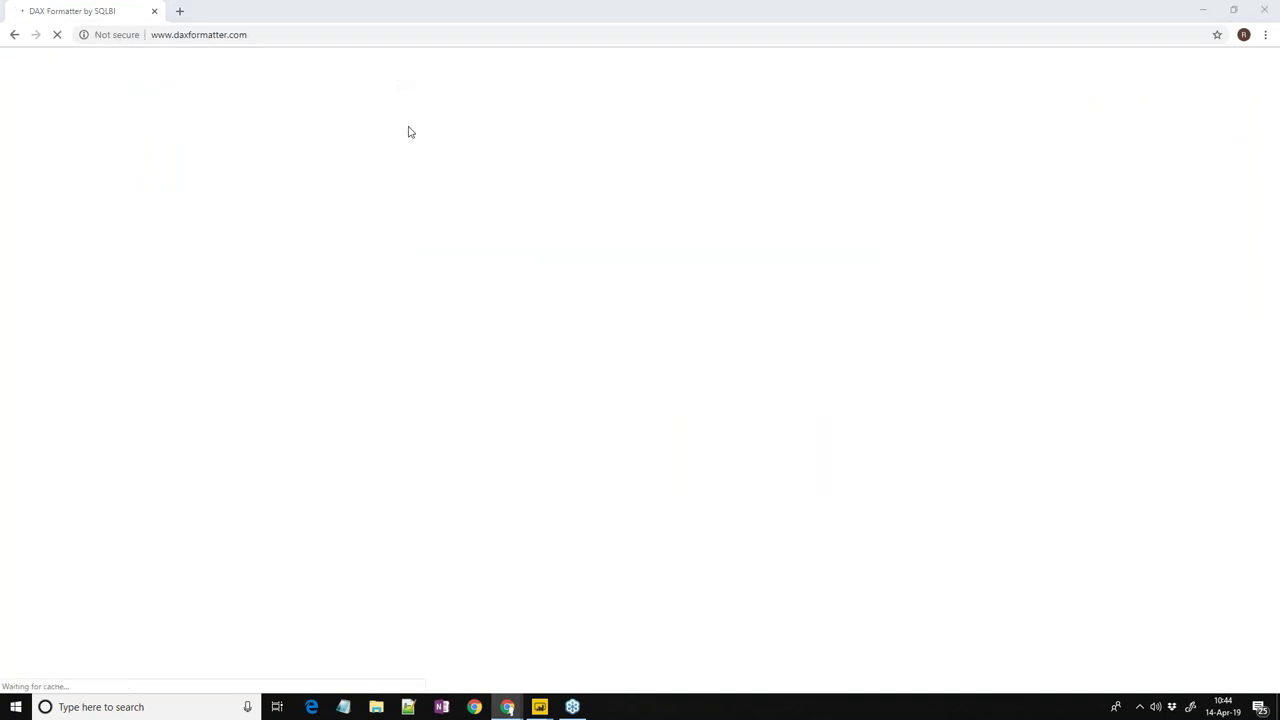
# Copy the ScenarioCalcs formula from Power BI and format it in DAX Formatter.
pyautogui.hotkey('alt', 'Tab')
pyautogui.hotkey('ctrl', 'a')
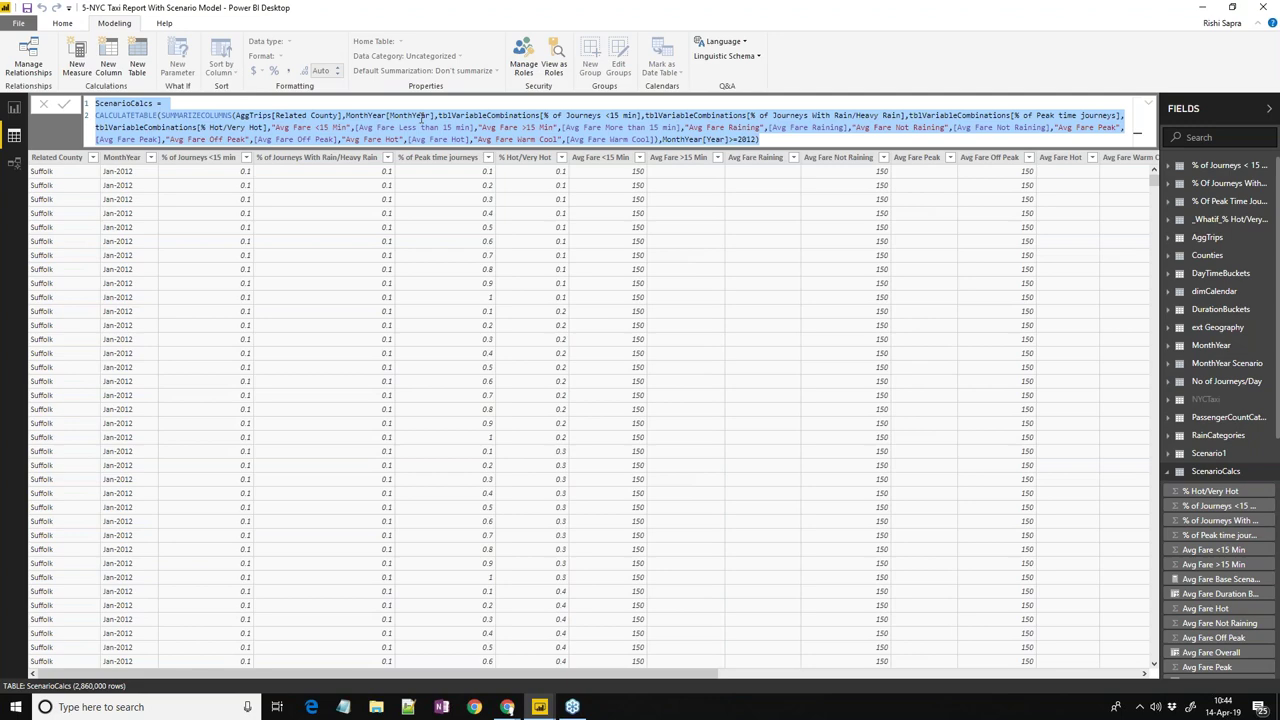
pyautogui.hotkey('ctrl', 'c')
pyautogui.hotkey('alt', 'Tab')
pyautogui.click(417, 117)
pyautogui.hotkey('ctrl', 'v')
pyautogui.click(1190, 278)
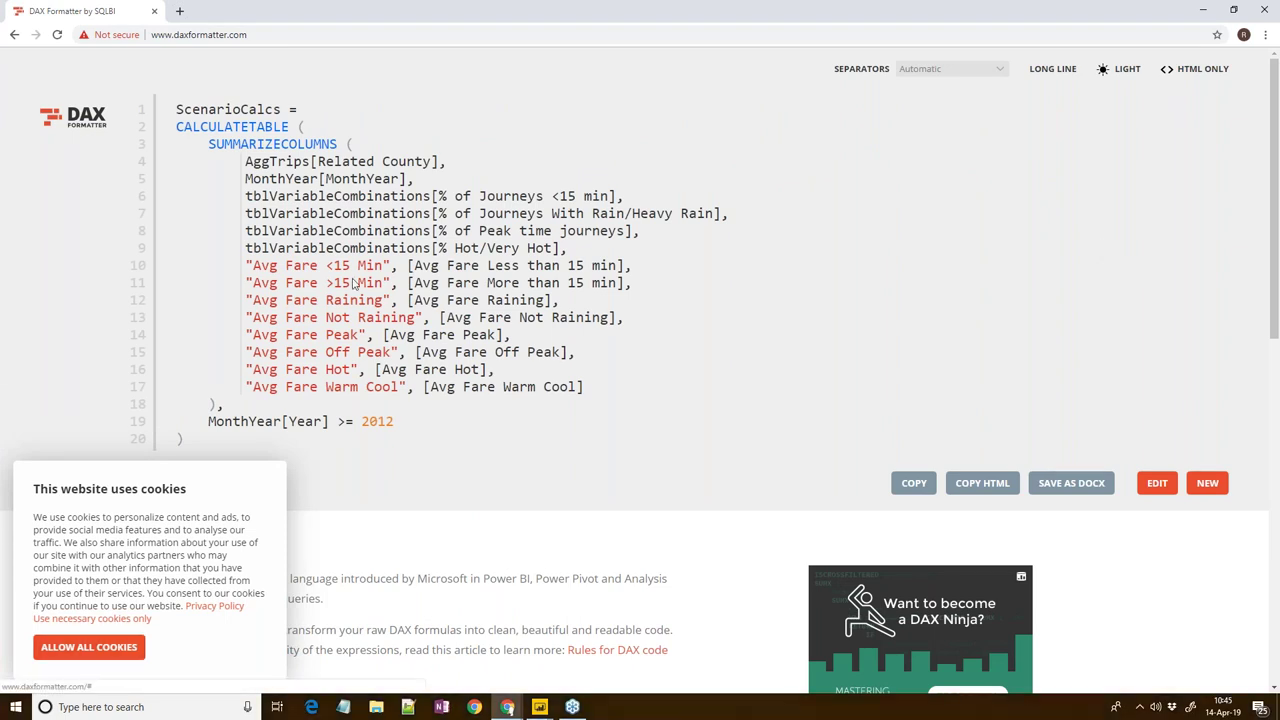
# Review SUMMARIZECOLUMNS, the grouped columns and the Avg Fare <15 Min and >15 min measures, then return to Power BI.
pyautogui.moveTo(432, 248); pyautogui.dragTo(280, 196)
pyautogui.click(273, 193)
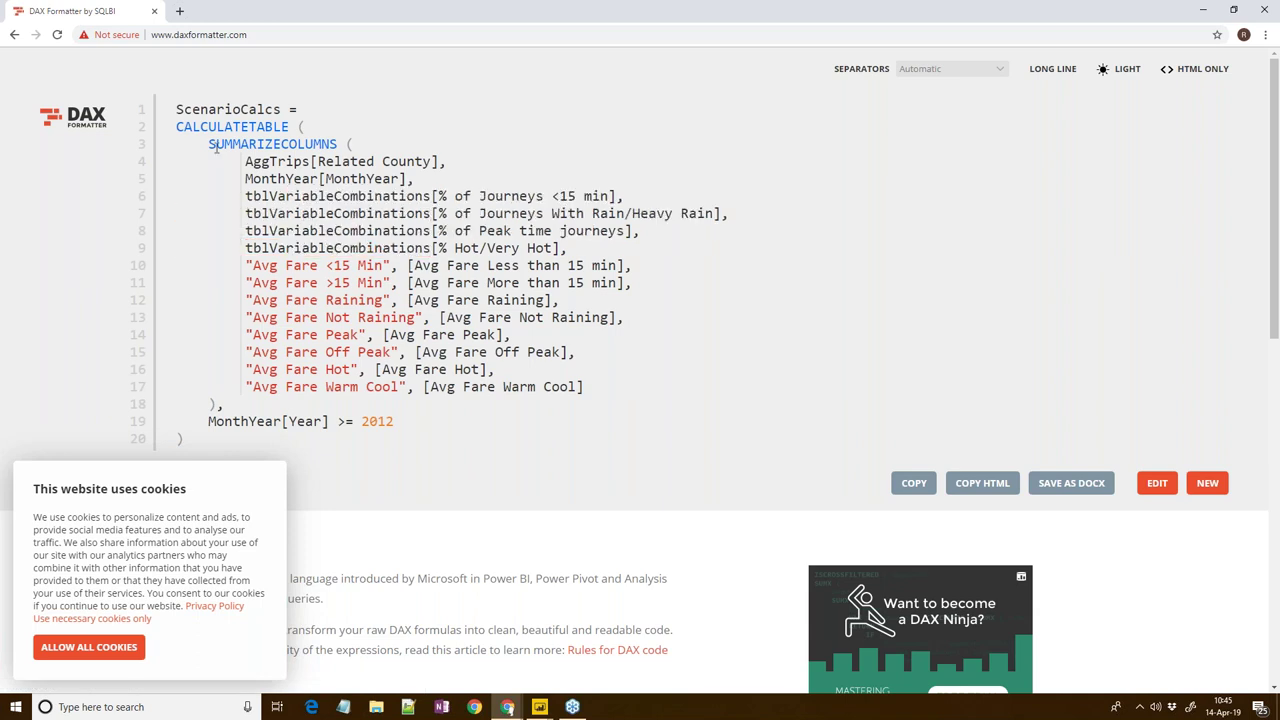
pyautogui.moveTo(209, 145); pyautogui.dragTo(338, 144)
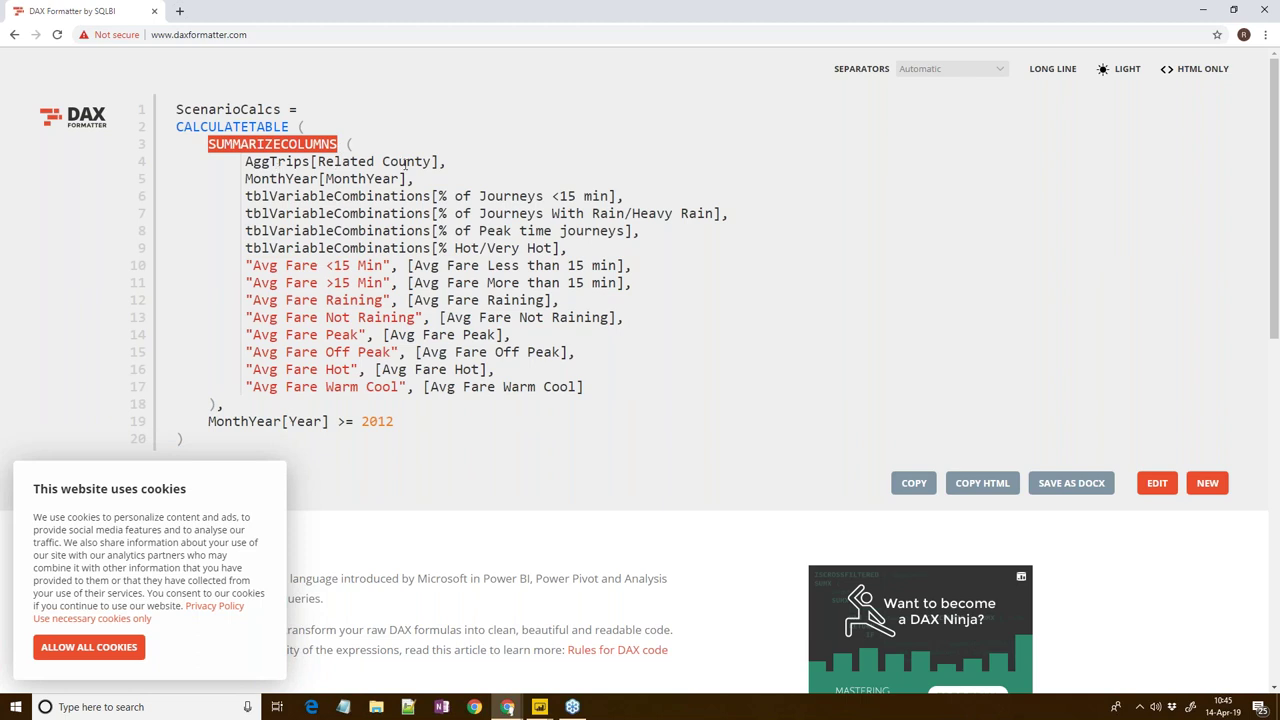
pyautogui.click(357, 196)
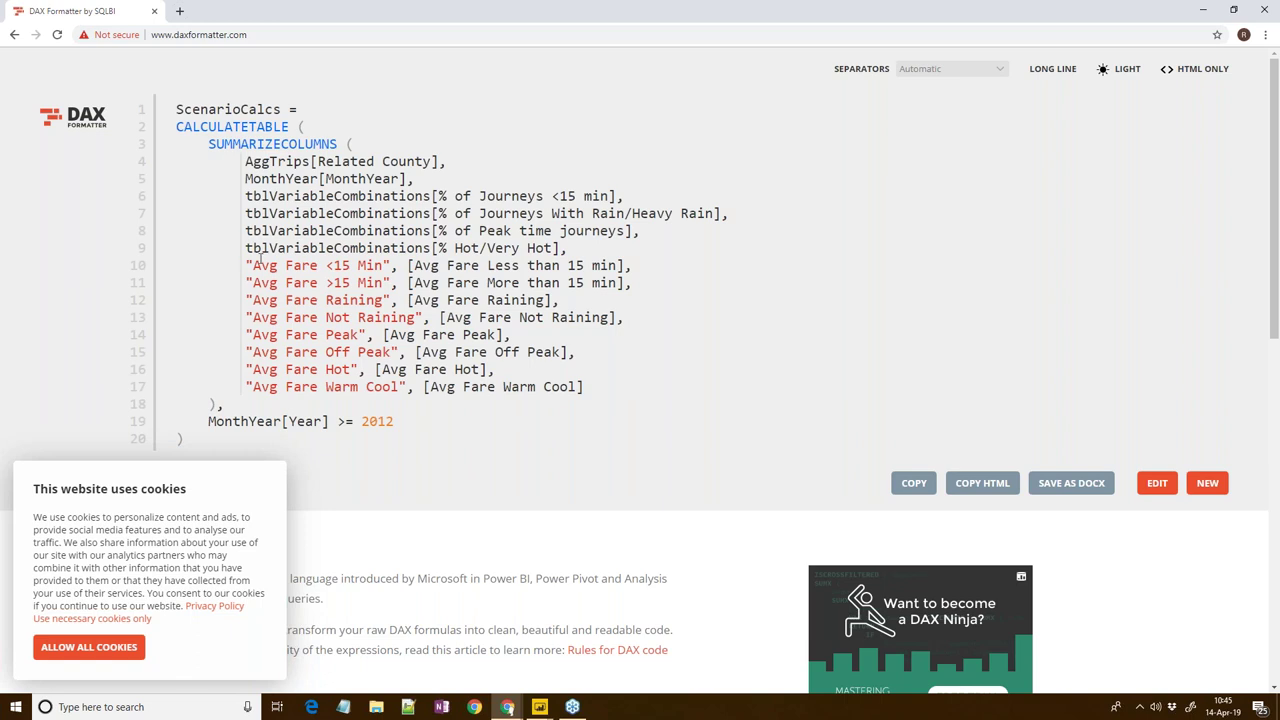
pyautogui.moveTo(253, 265); pyautogui.dragTo(386, 266)
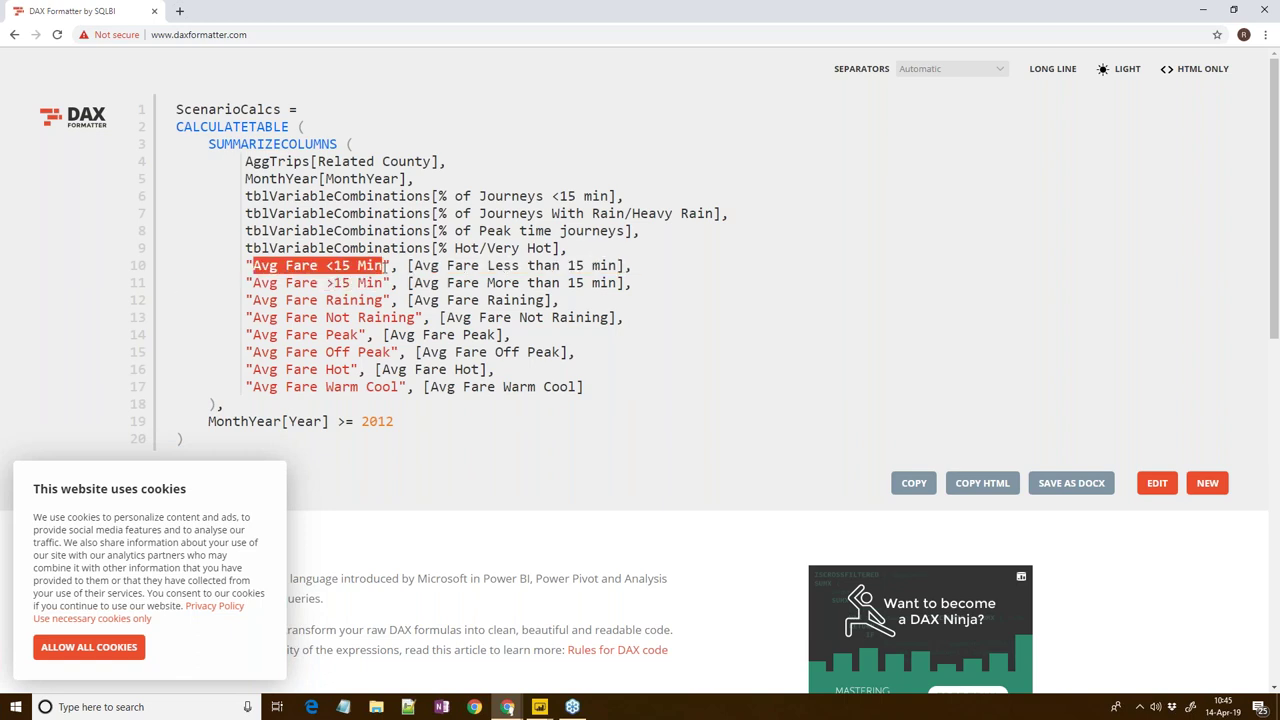
pyautogui.moveTo(253, 283); pyautogui.dragTo(628, 266)
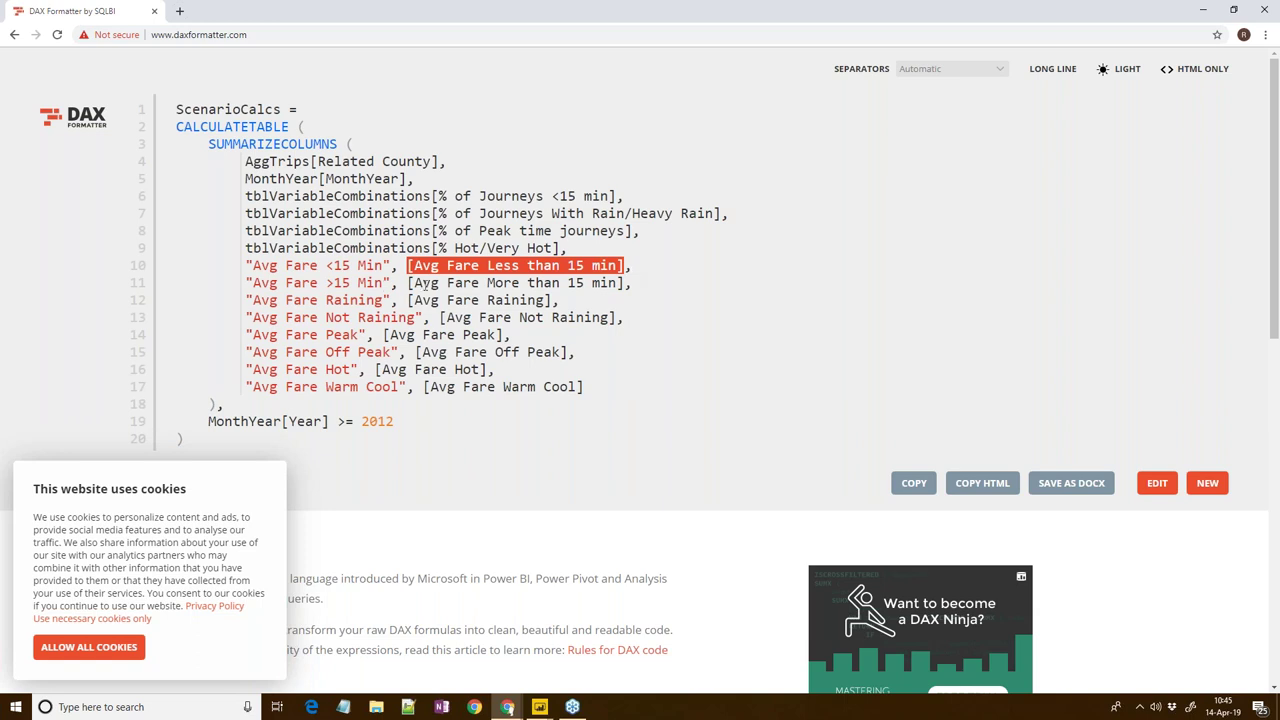
pyautogui.moveTo(407, 283); pyautogui.dragTo(624, 283)
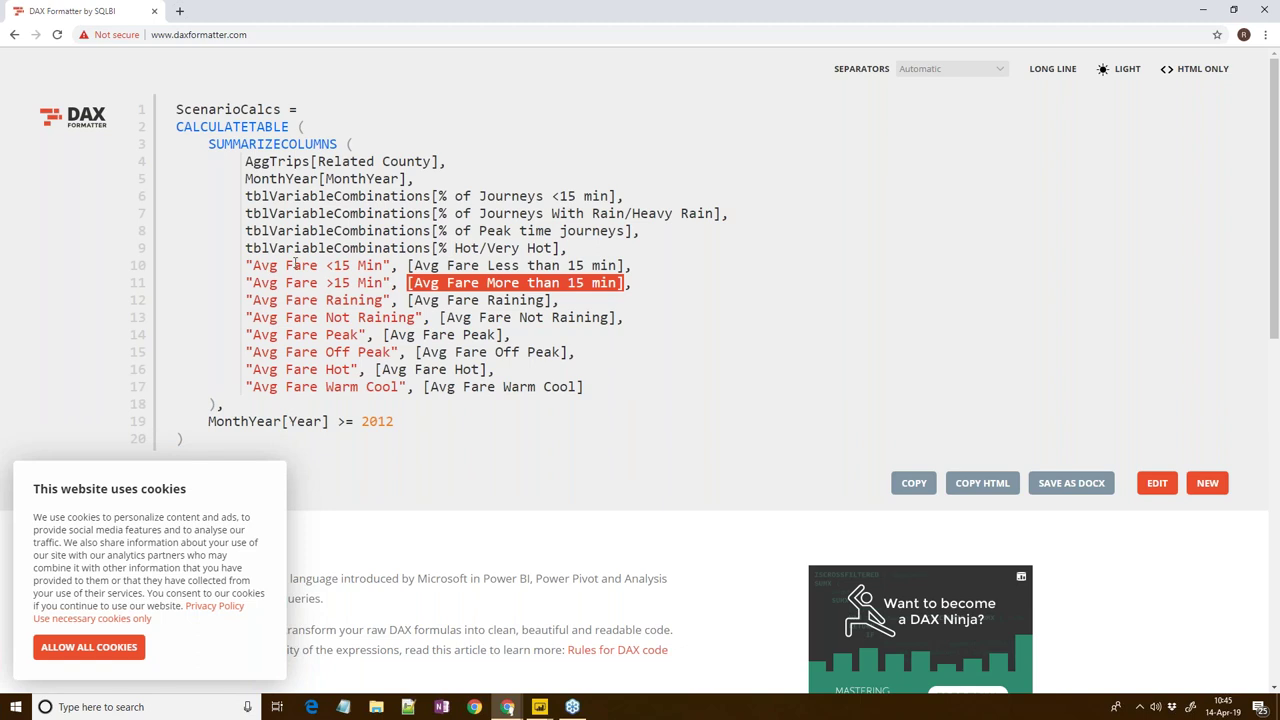
pyautogui.moveTo(211, 147); pyautogui.dragTo(340, 144)
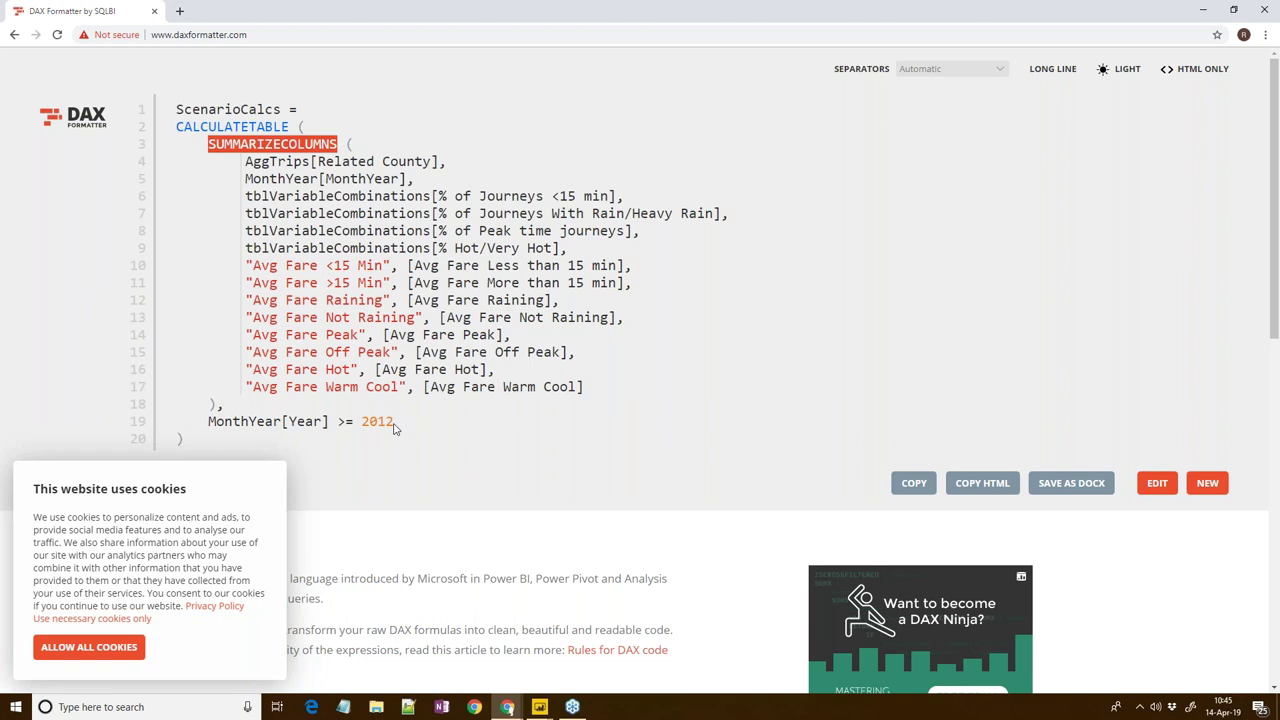
pyautogui.click(89, 647)
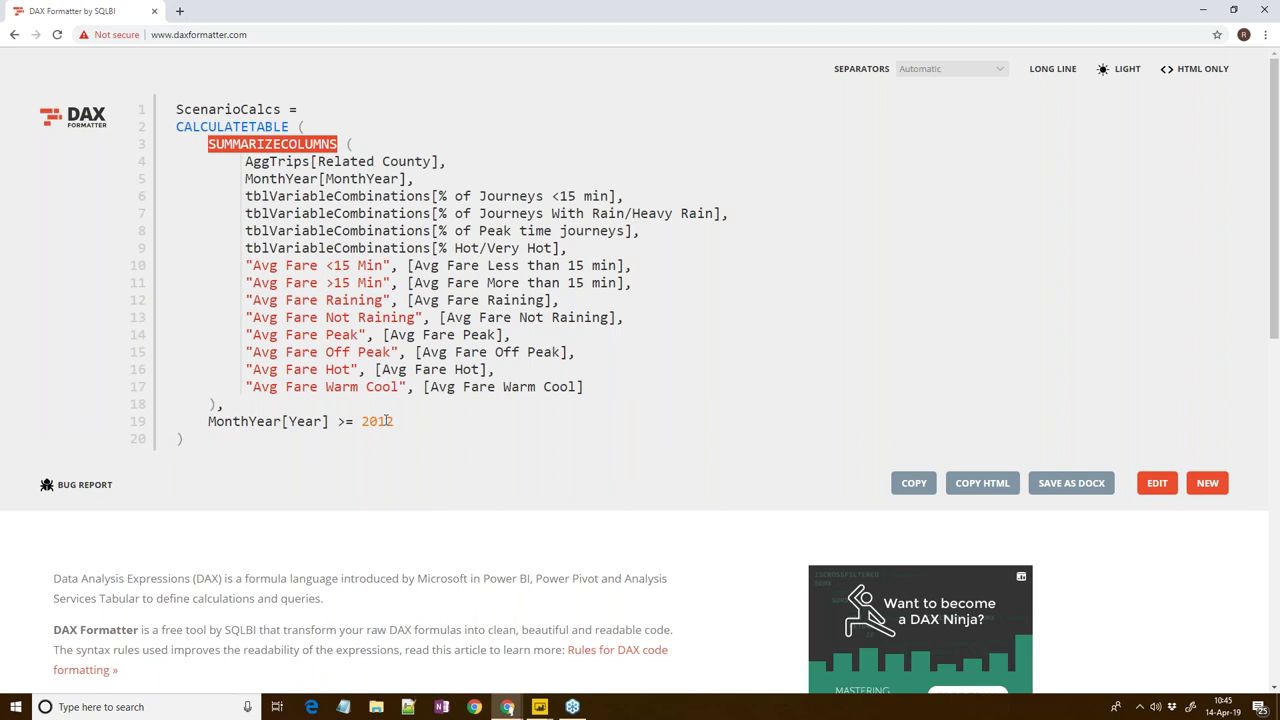
pyautogui.hotkey('alt', 'Tab')
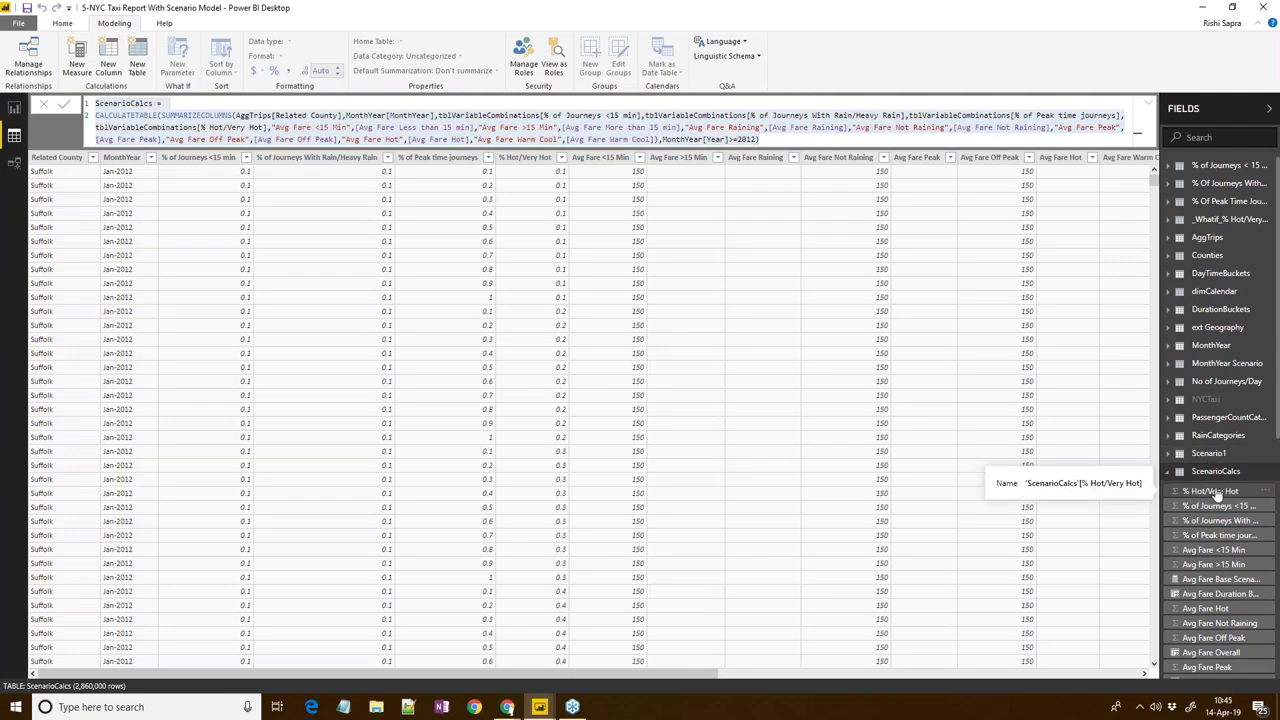
# Browse ScenarioCalcs columns and show the Avg Fare Duration Bucket formula in the formula bar.
pyautogui.click(1210, 492)
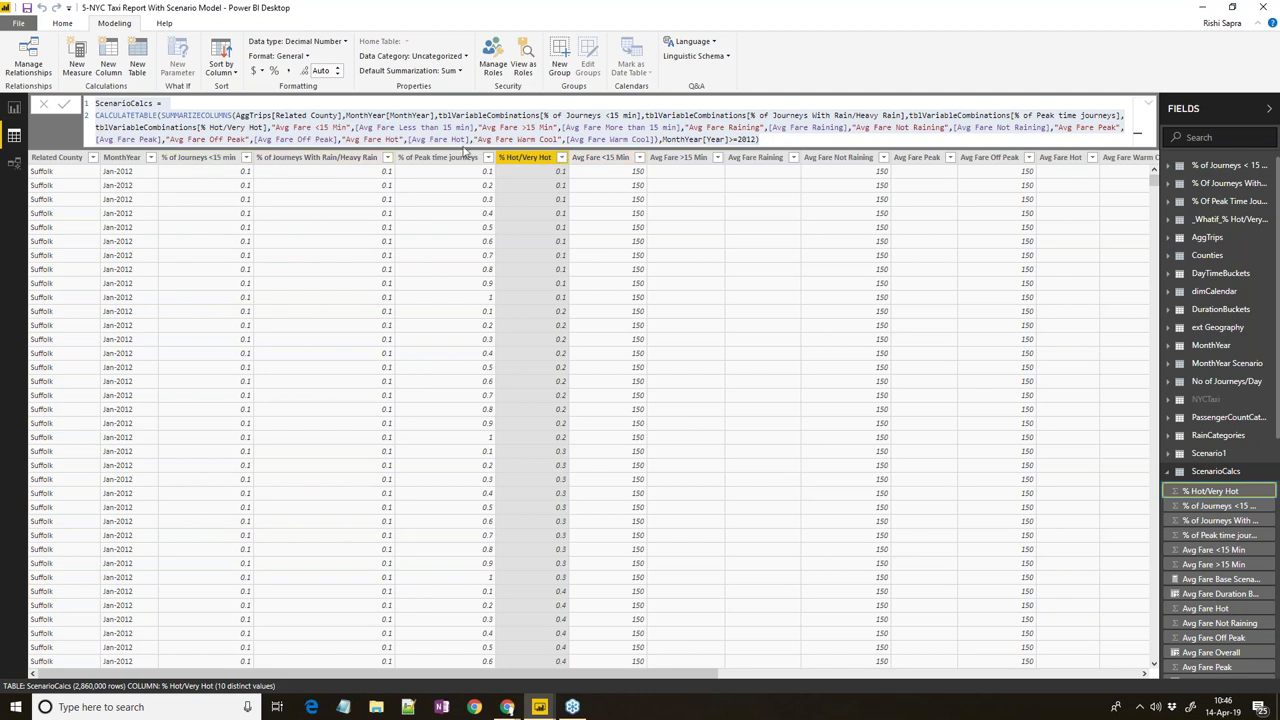
pyautogui.click(606, 160)
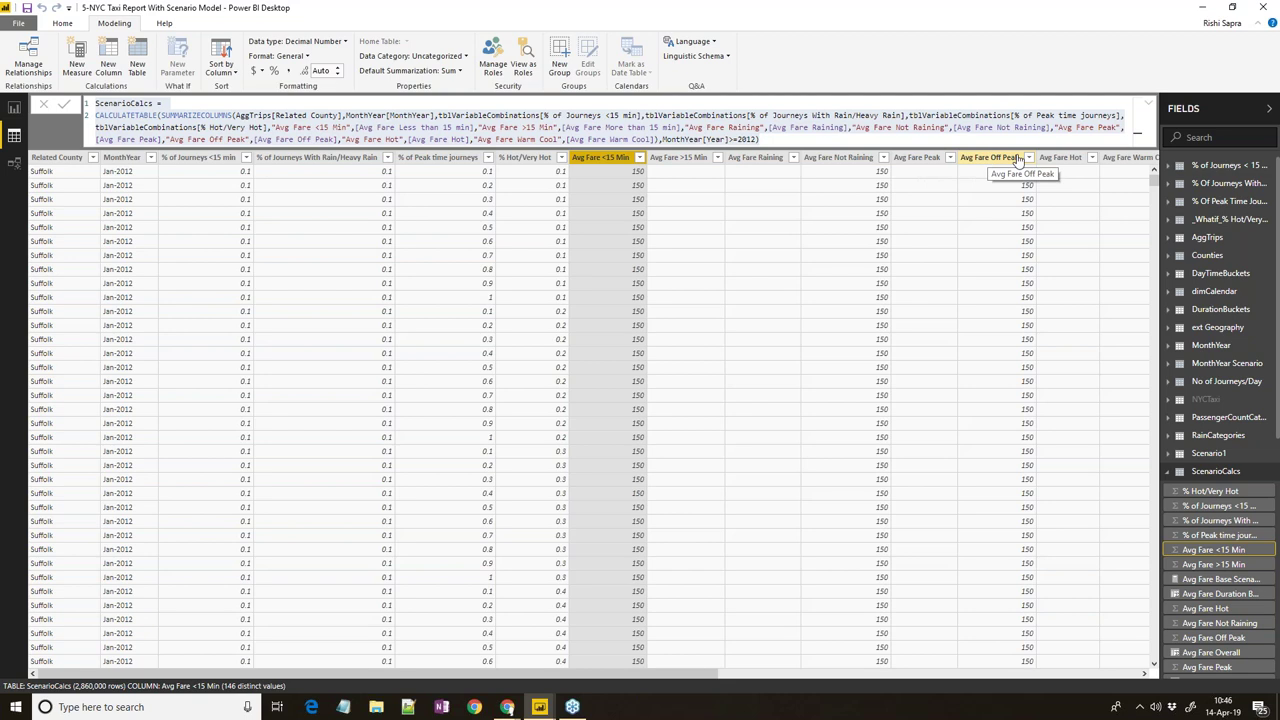
pyautogui.moveTo(288, 668); pyautogui.dragTo(591, 672)
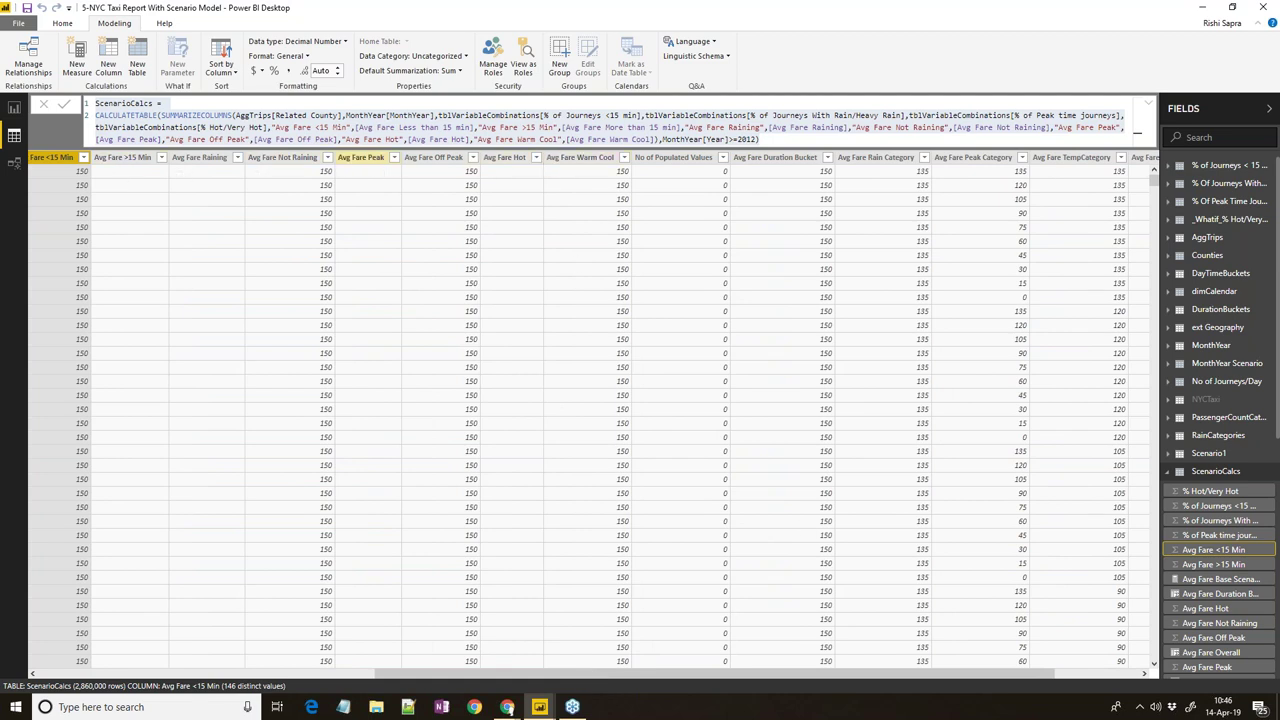
pyautogui.click(437, 163)
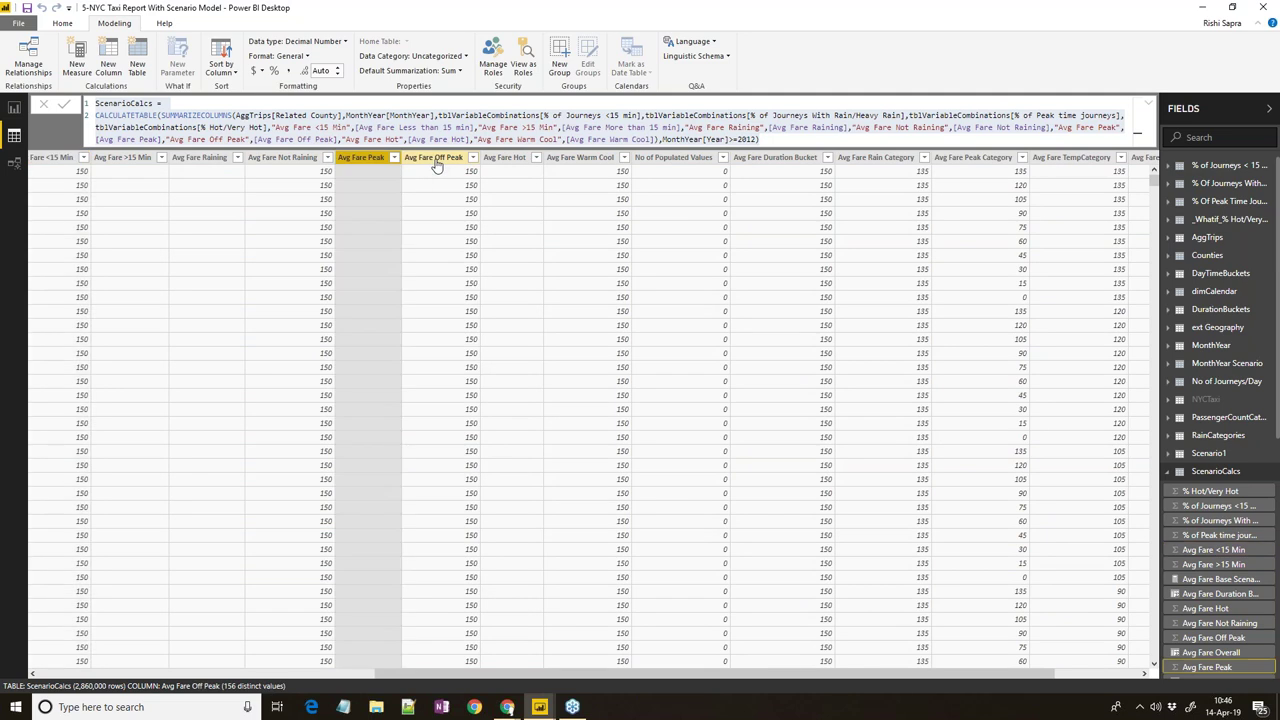
pyautogui.click(799, 160)
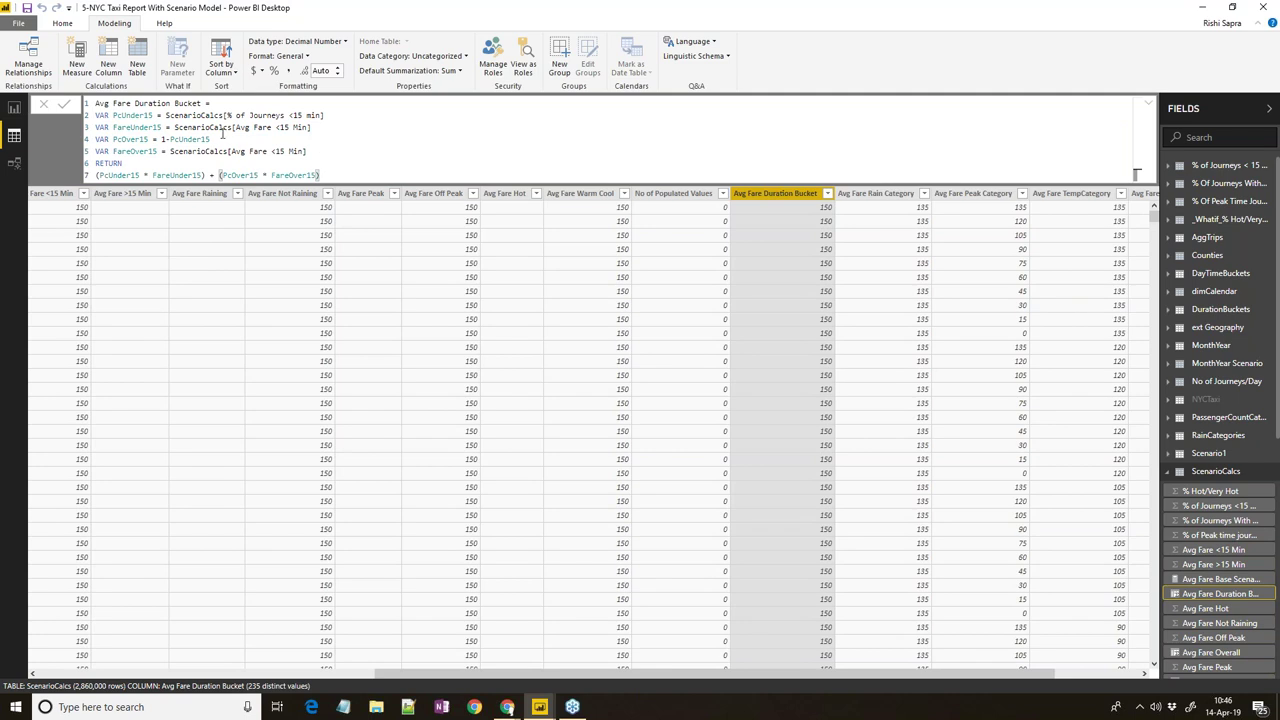
pyautogui.click(172, 151)
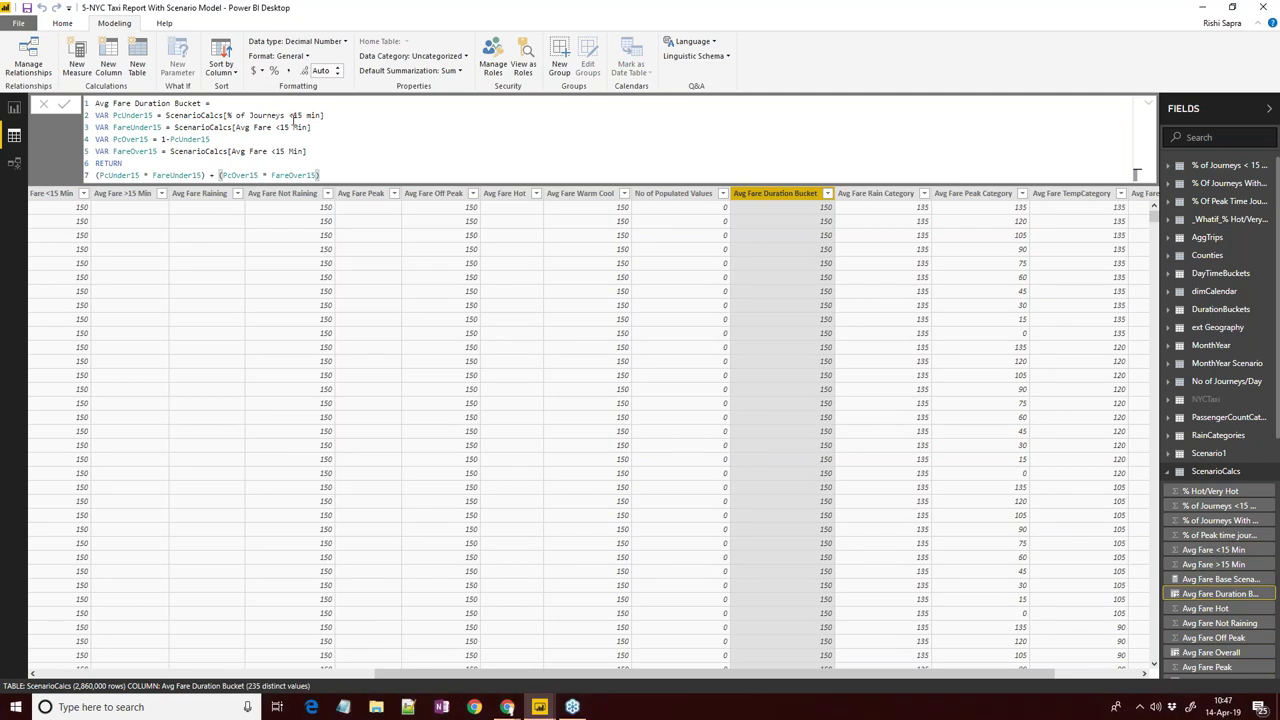
# Study the PcUnder15 variable and the PcUnder15 times FareUnder15 term in the bucket formula.
pyautogui.moveTo(324, 115); pyautogui.dragTo(172, 120)
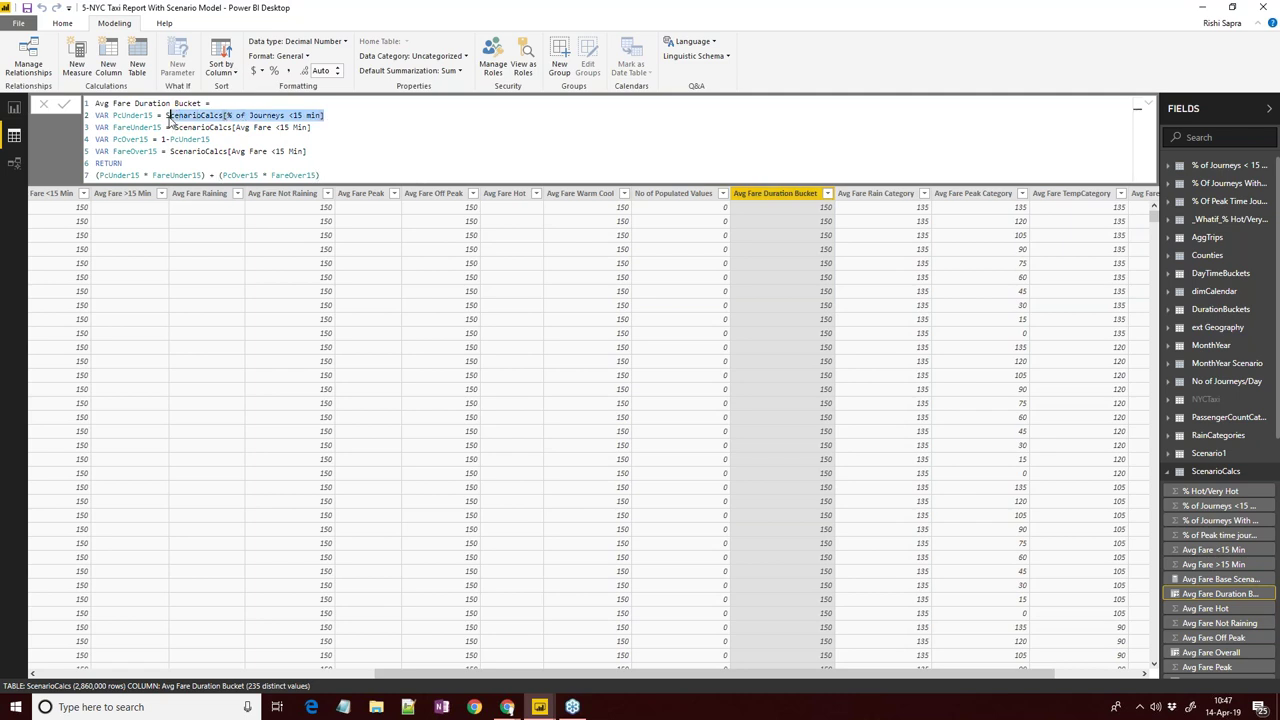
pyautogui.keyDown('shift'); pyautogui.click(166, 115); pyautogui.keyUp('shift')
pyautogui.click(321, 131)
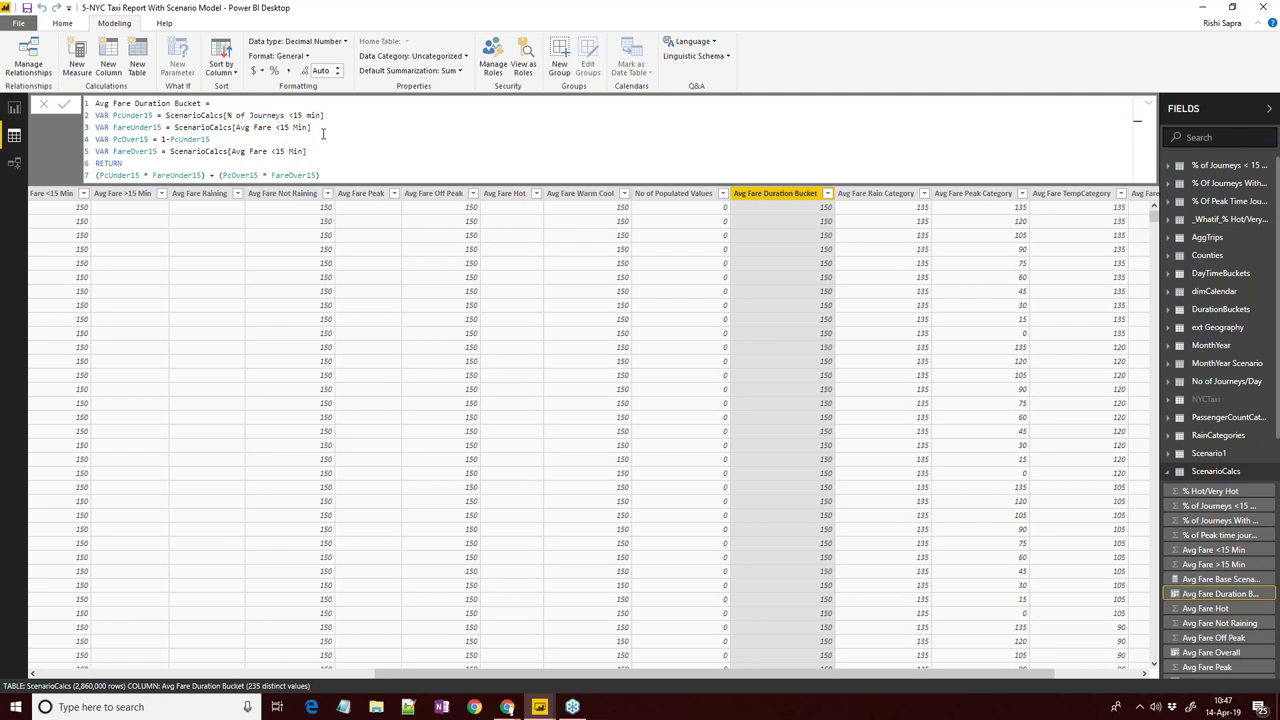
pyautogui.moveTo(324, 115); pyautogui.dragTo(166, 116)
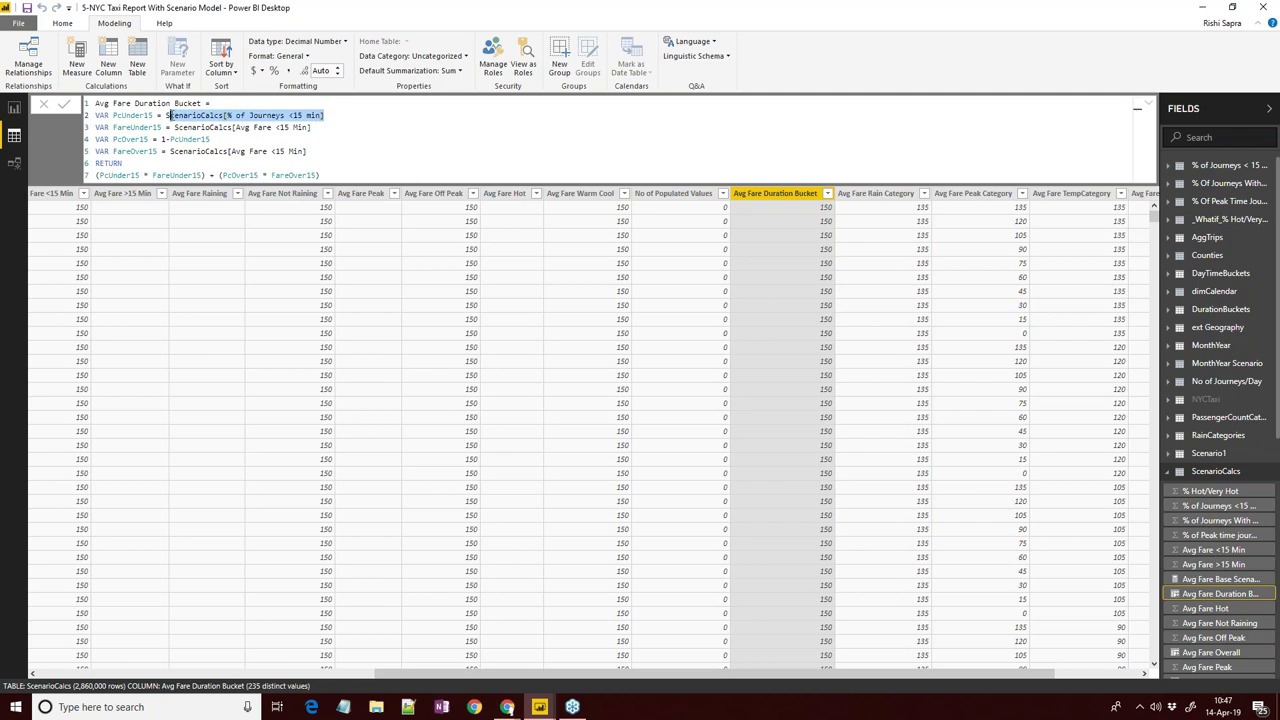
pyautogui.click(324, 127)
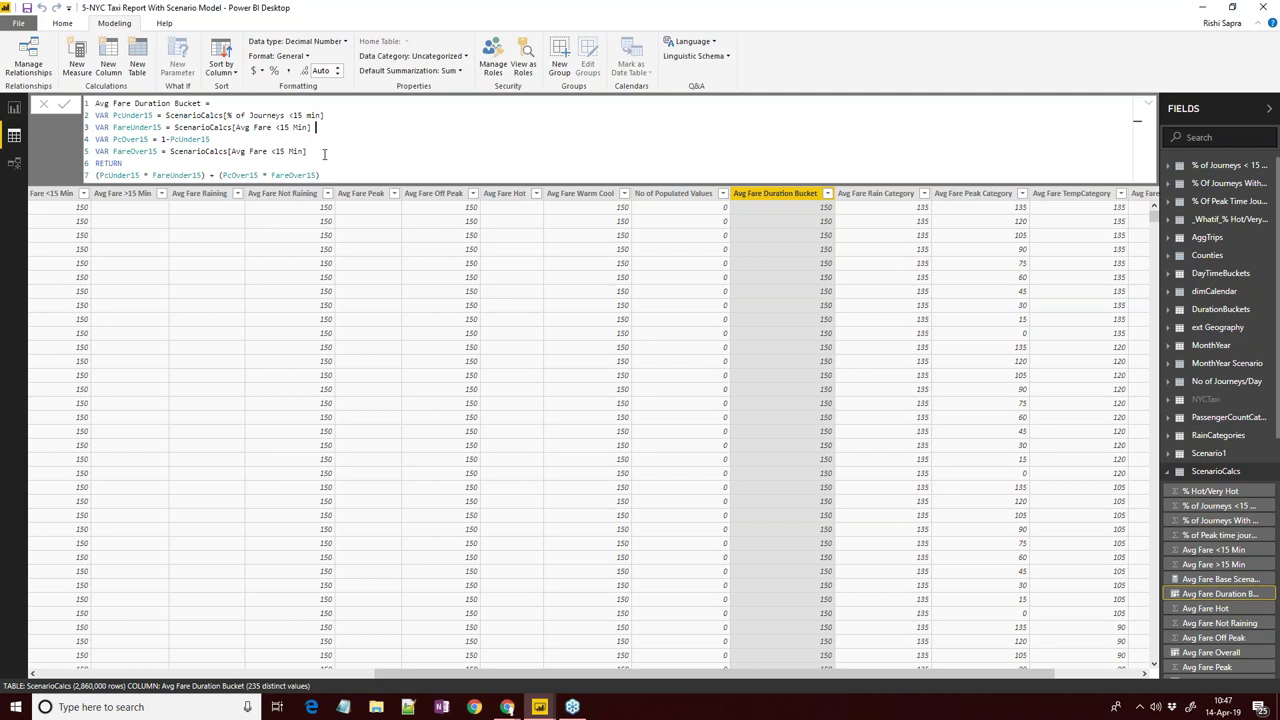
pyautogui.click(321, 174)
pyautogui.moveTo(205, 175); pyautogui.dragTo(96, 175)
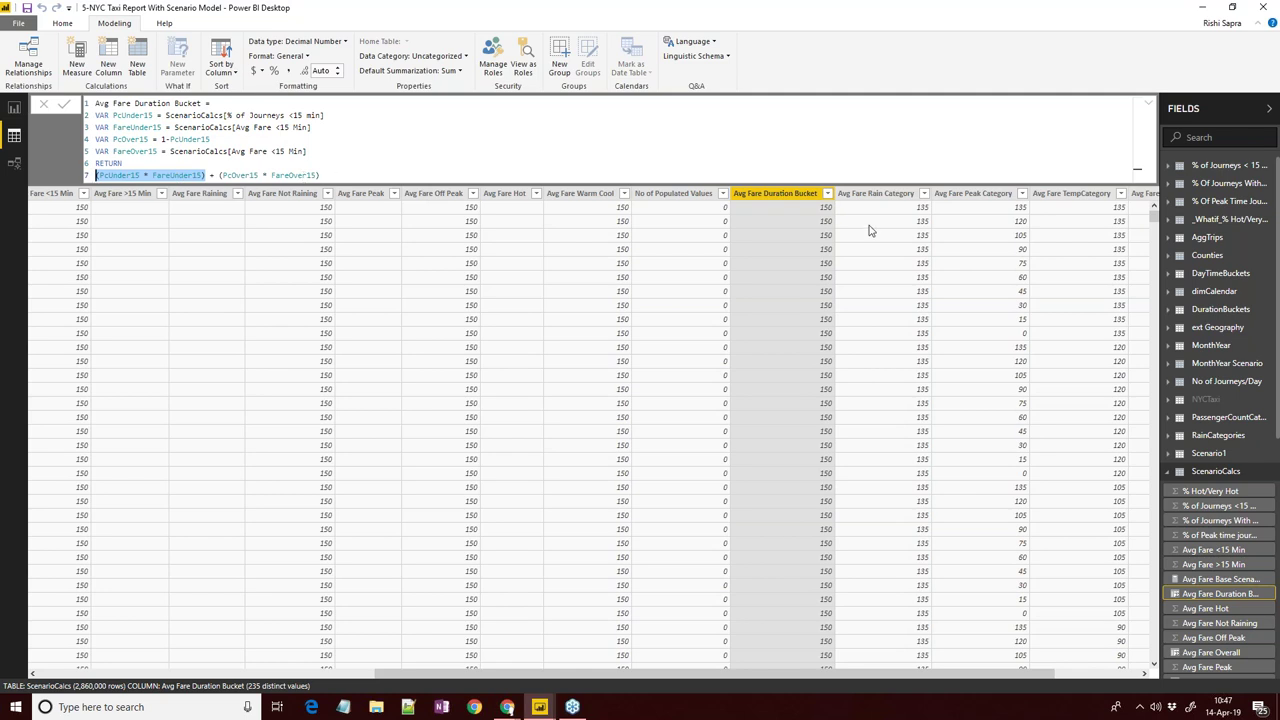
# Read the Avg Fare Overall and Concat column formulas, then go back to the Scenario Modelling page.
pyautogui.click(883, 197)
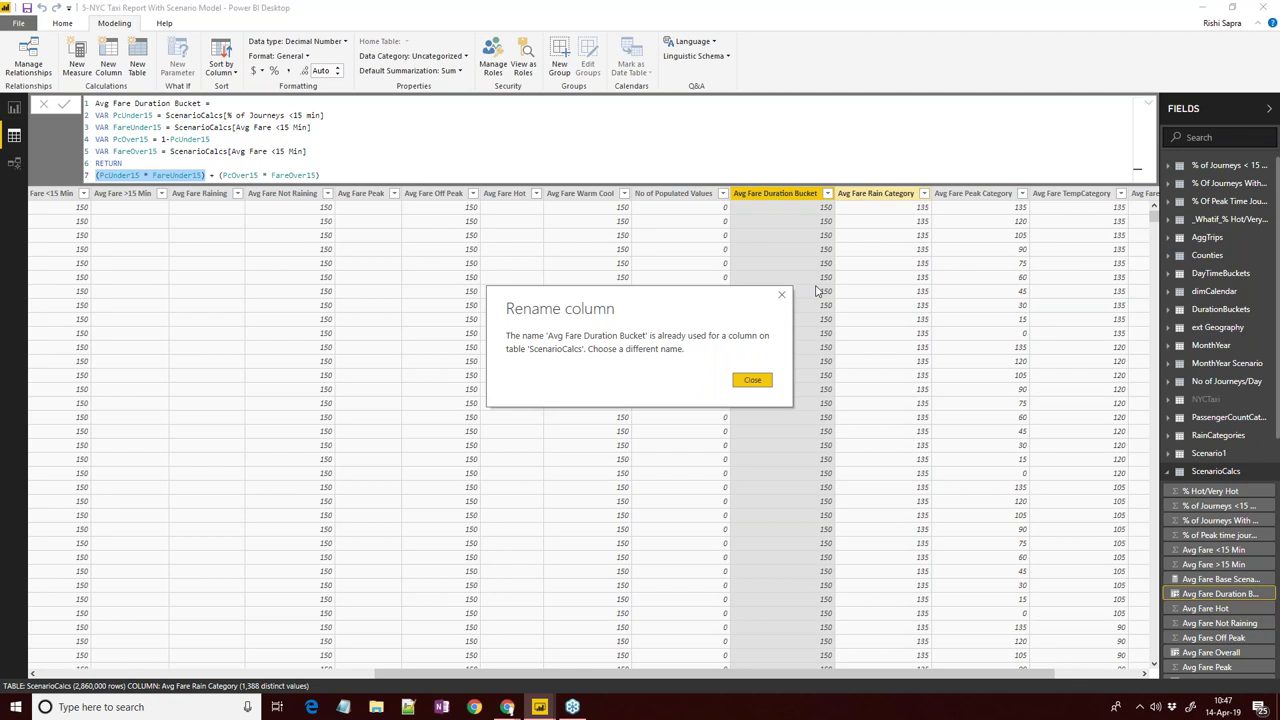
pyautogui.press('Escape')
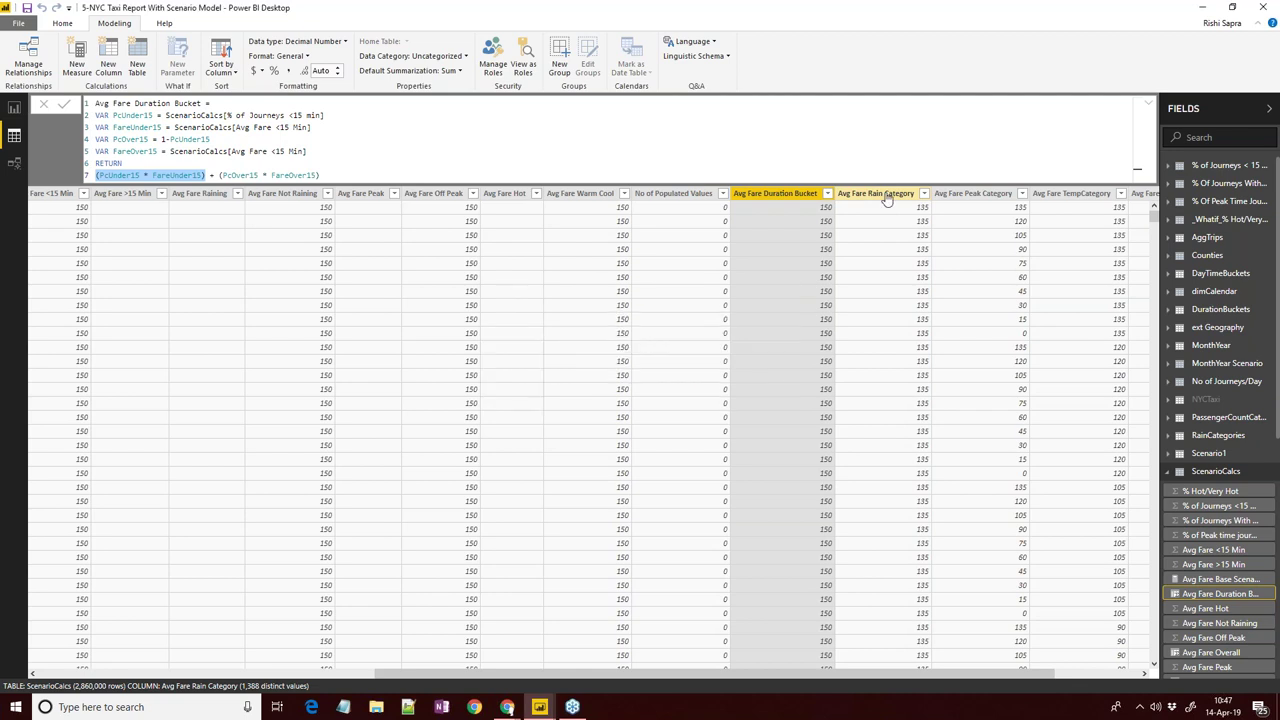
pyautogui.moveTo(654, 673); pyautogui.dragTo(880, 674)
pyautogui.click(1015, 207)
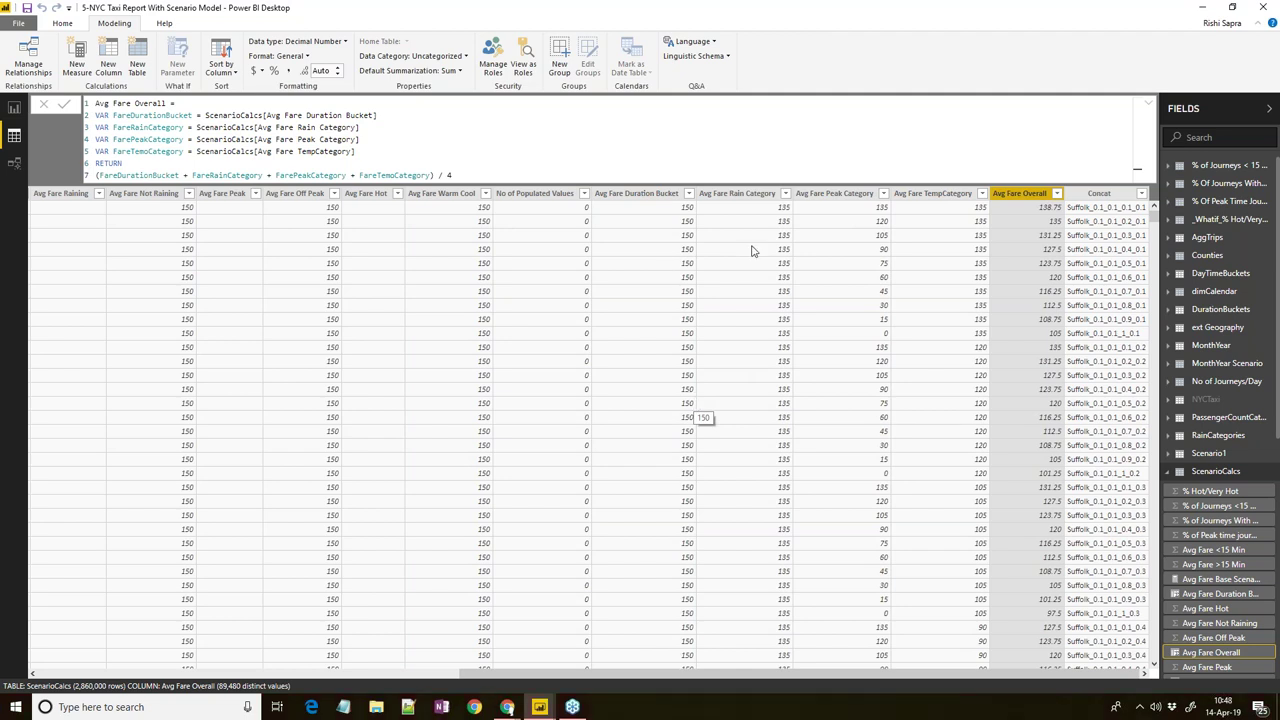
pyautogui.click(1097, 193)
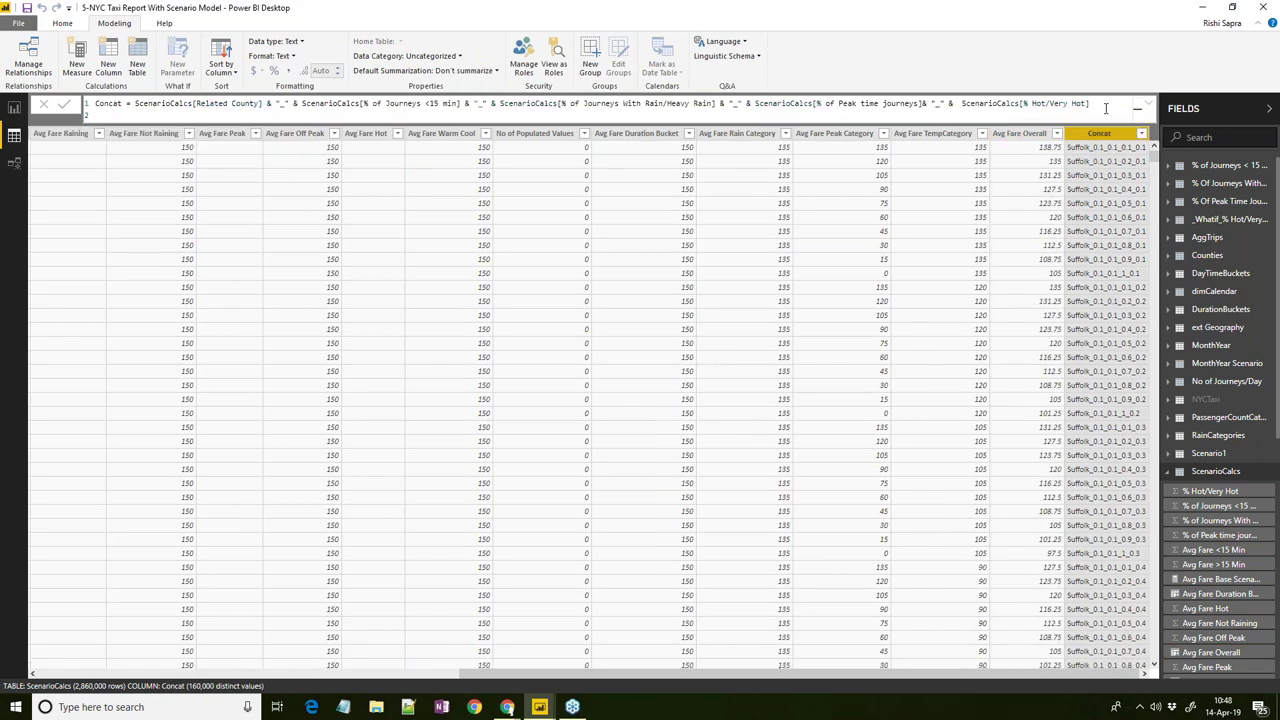
pyautogui.click(16, 108)
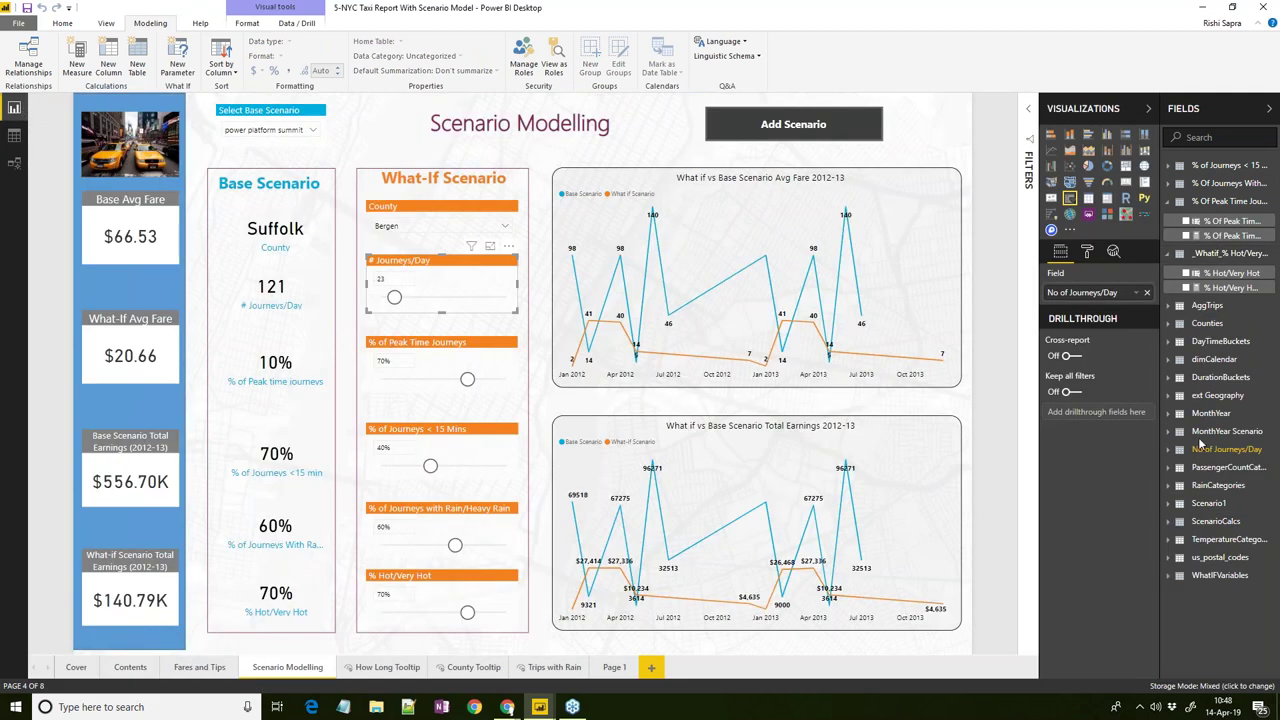
# Search the Fields pane for 'what if' and open the What if Avg Fare measure.
pyautogui.write('what if')
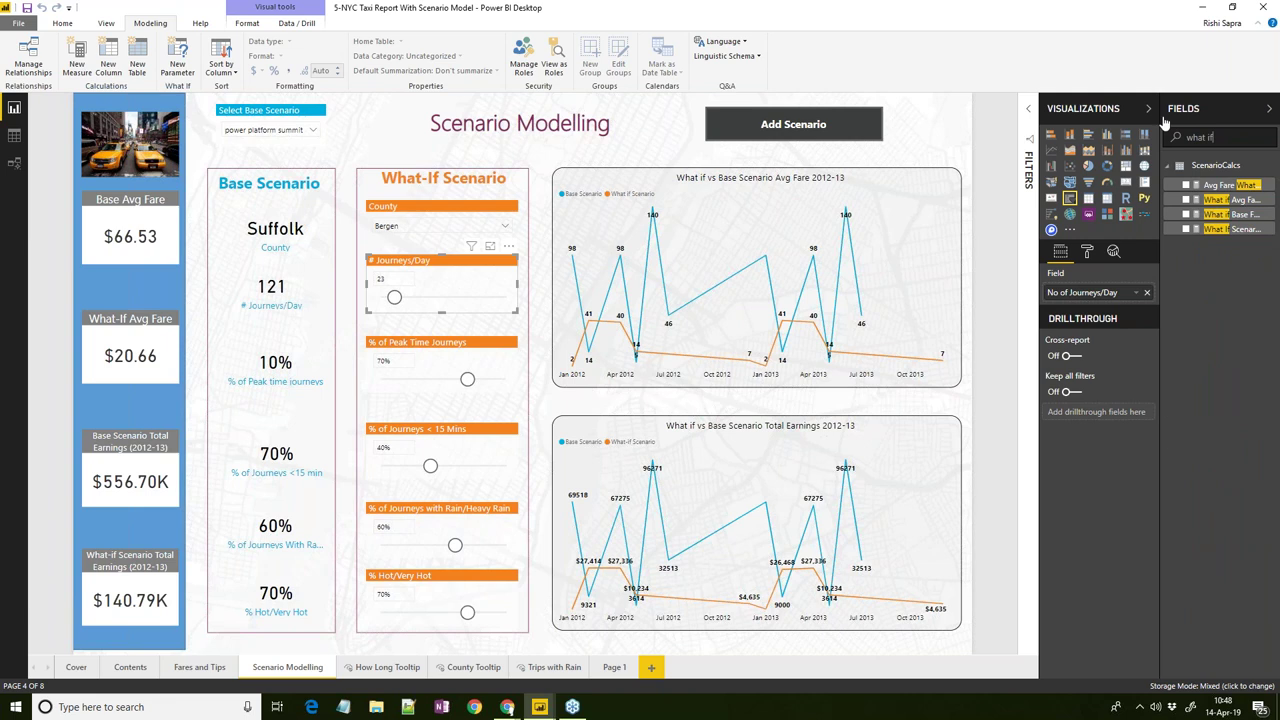
pyautogui.moveTo(1160, 140); pyautogui.dragTo(1120, 140)
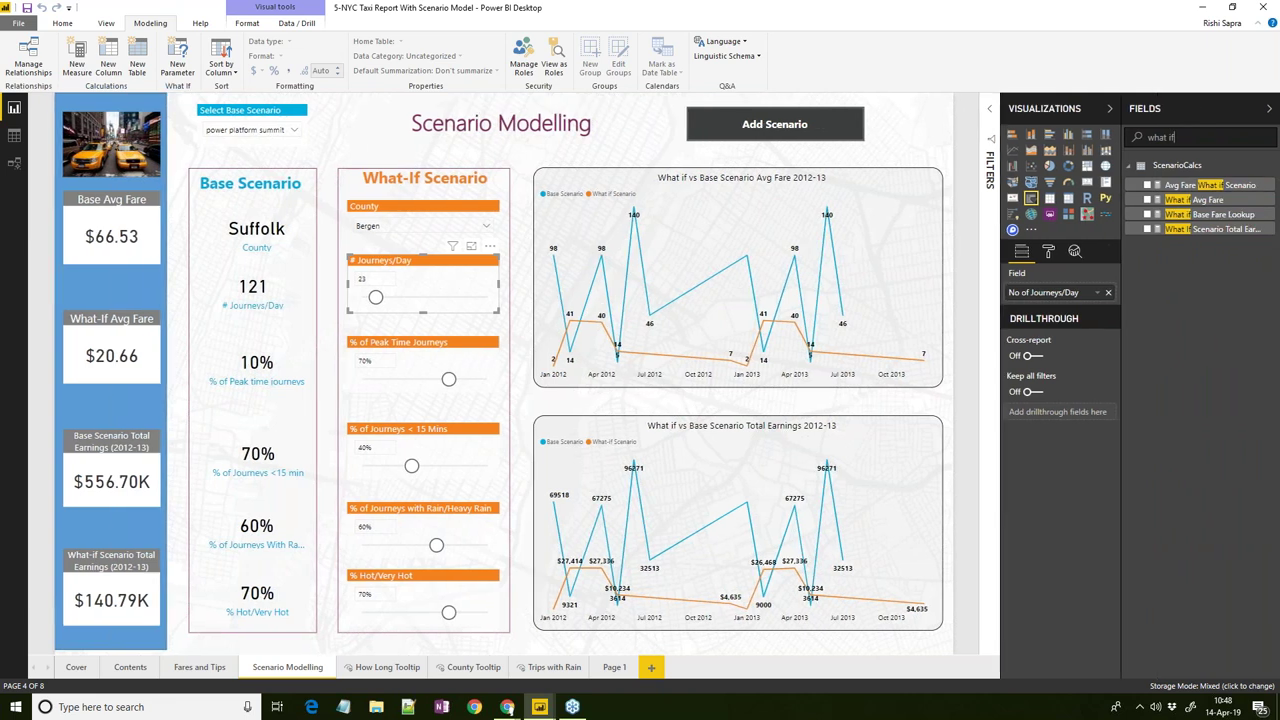
pyautogui.click(1200, 199)
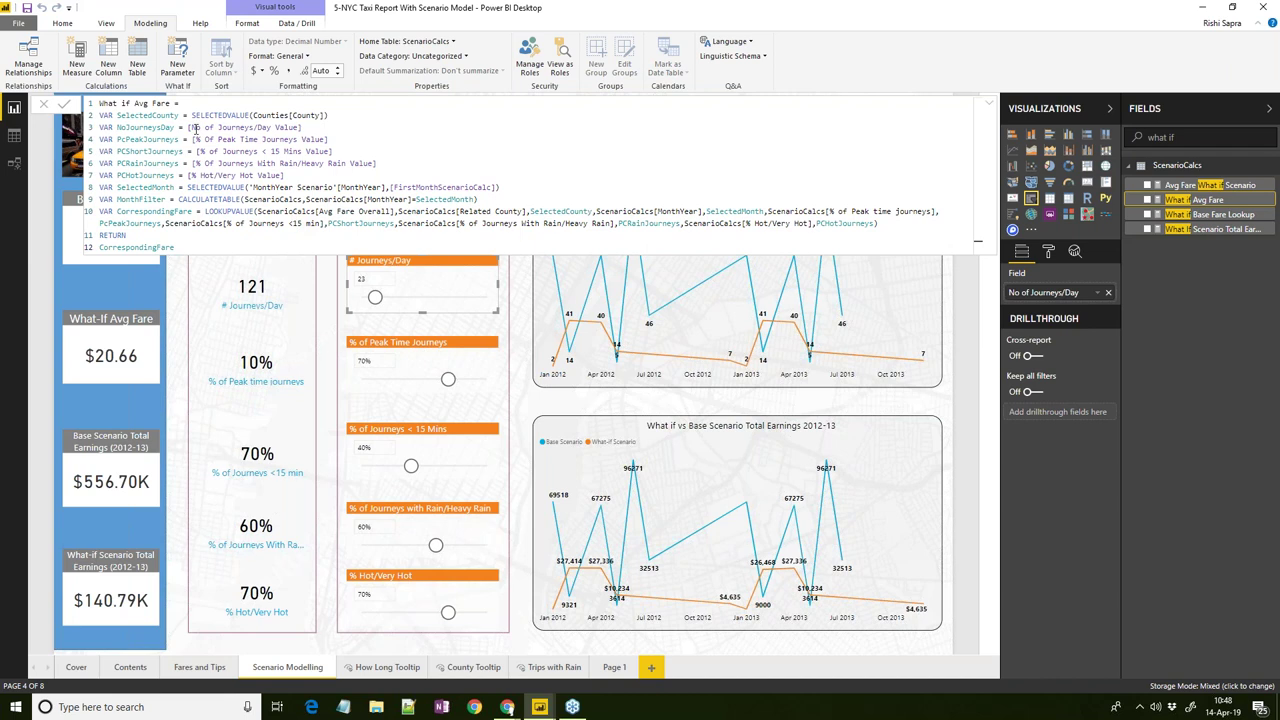
# Examine the peak time reference and the LOOKUPVALUE arguments on line 10 of the formula.
pyautogui.moveTo(340, 141); pyautogui.dragTo(193, 140)
pyautogui.moveTo(206, 212); pyautogui.dragTo(883, 229)
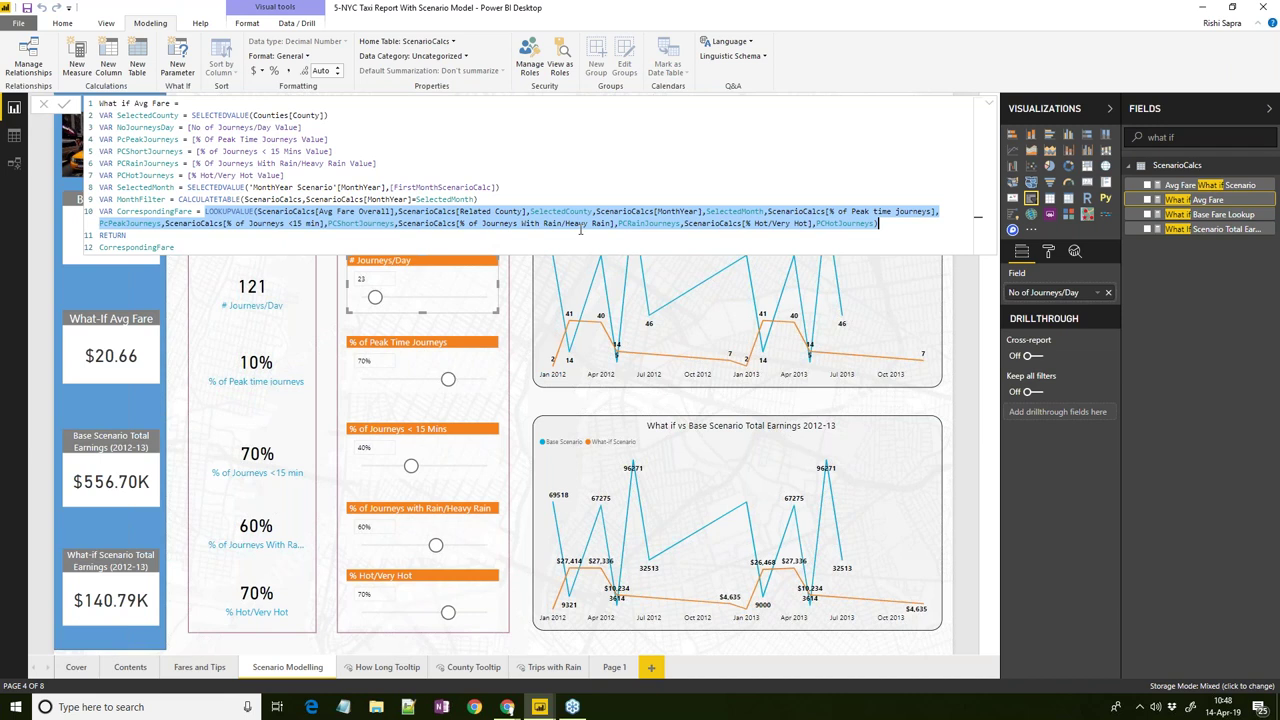
pyautogui.click(907, 226)
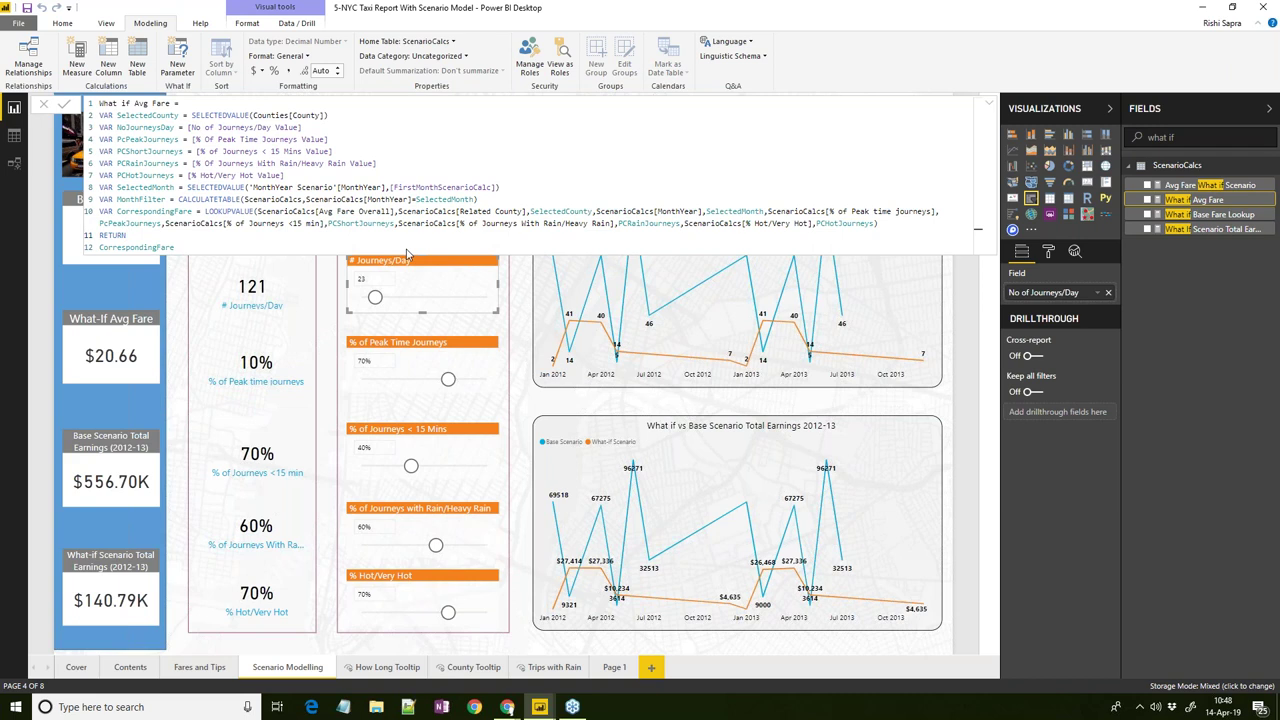
pyautogui.moveTo(204, 211); pyautogui.dragTo(900, 226)
pyautogui.click(876, 225)
pyautogui.moveTo(258, 211); pyautogui.dragTo(873, 224)
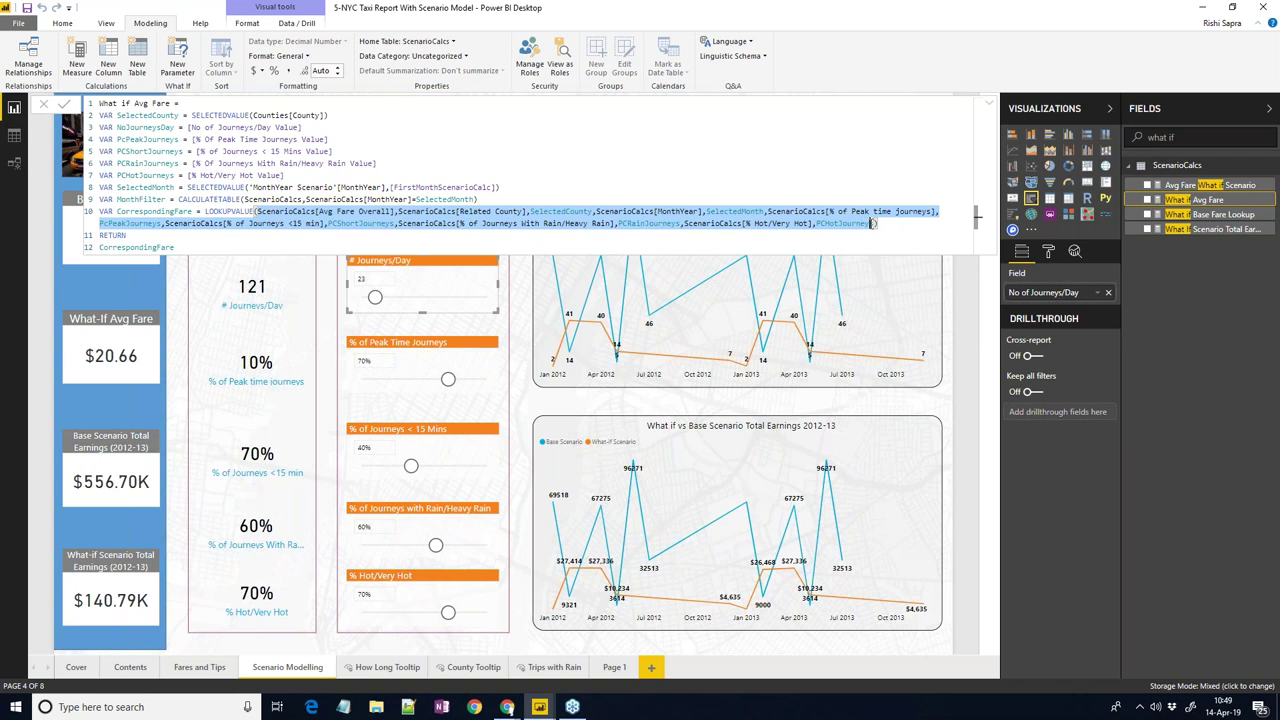
pyautogui.click(878, 227)
pyautogui.hotkey('shift', 'Down')
pyautogui.moveTo(437, 211); pyautogui.dragTo(258, 212)
pyautogui.click(545, 404)
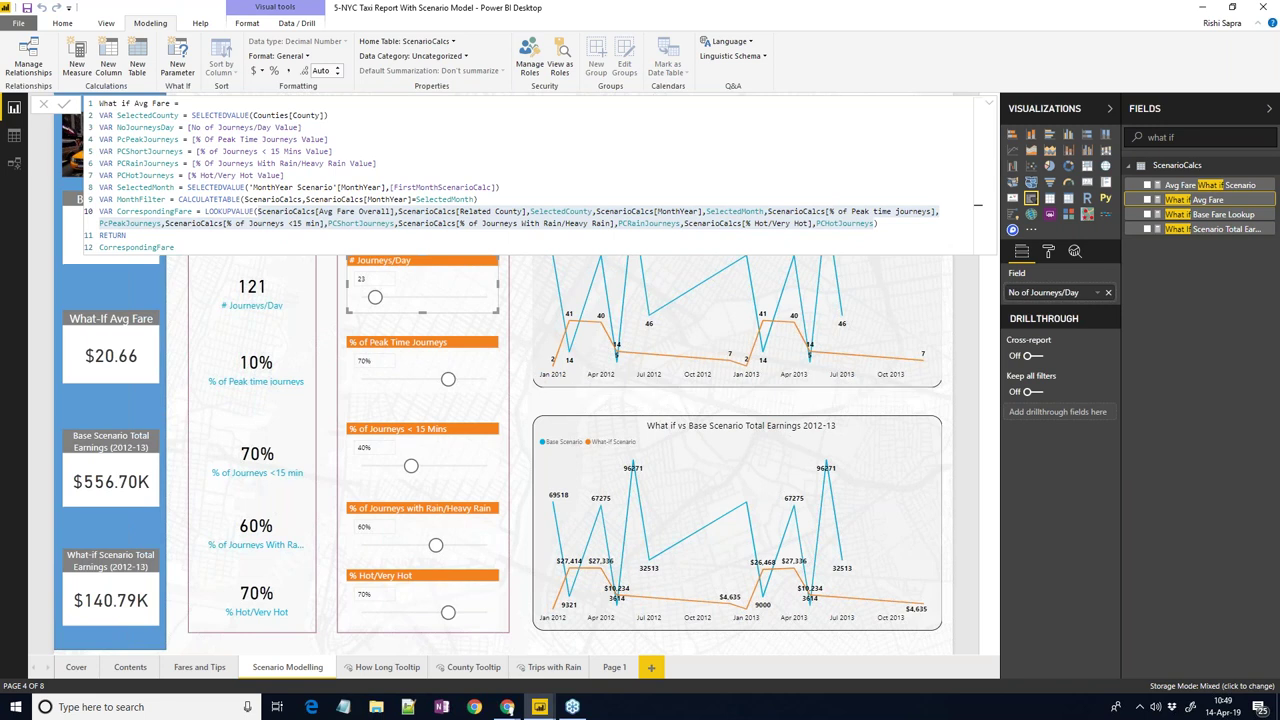
pyautogui.click(989, 106)
pyautogui.click(990, 107)
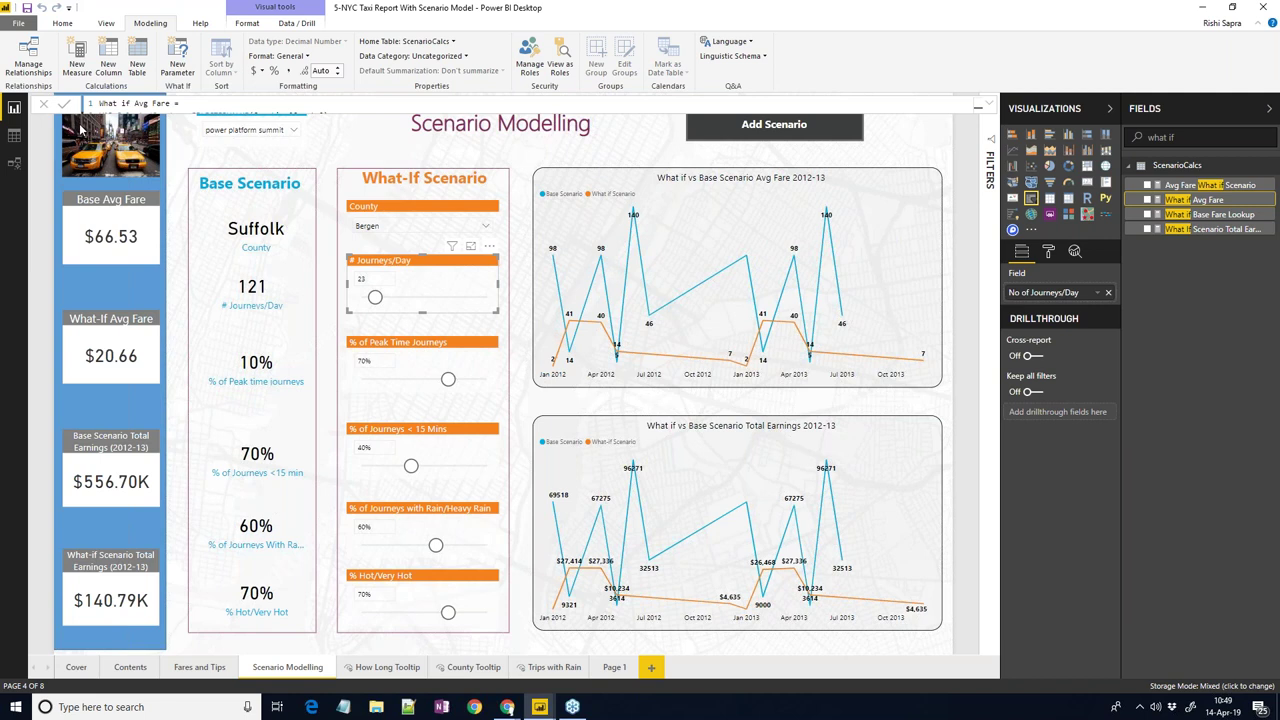
# In Power Query Editor, preview the Scenario1 query's eight saved scenarios.
pyautogui.click(62, 22)
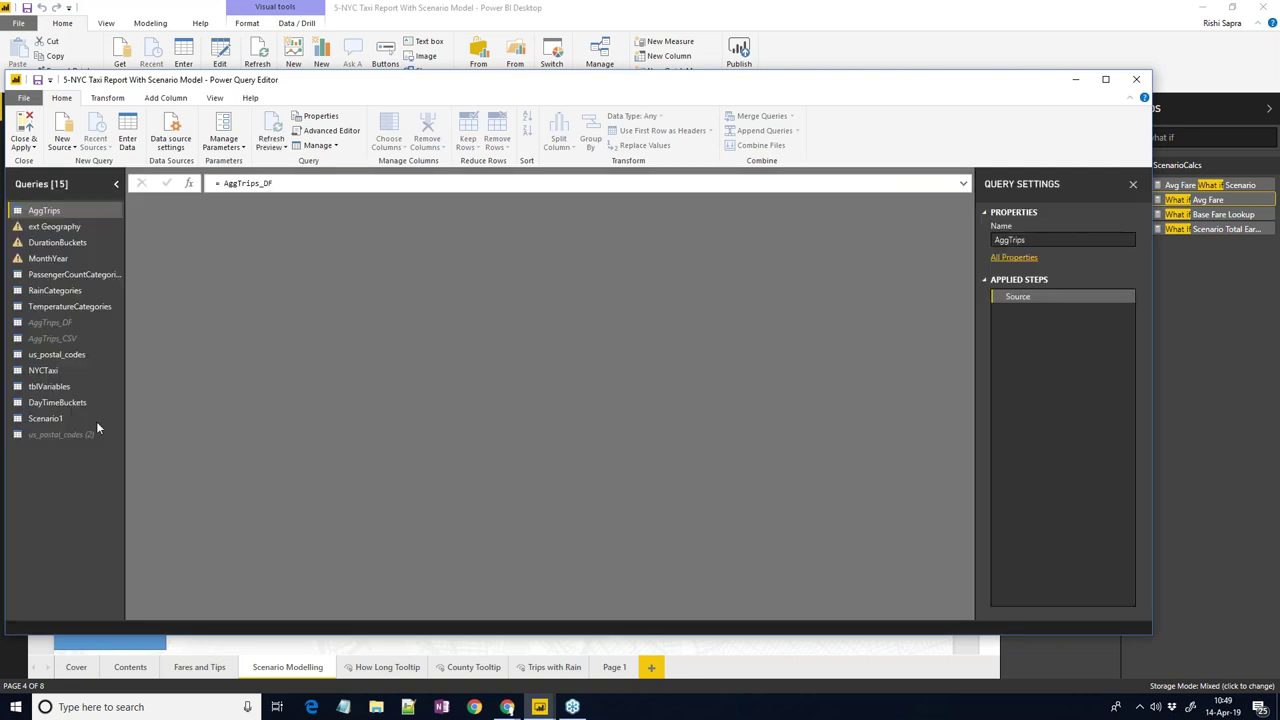
pyautogui.click(86, 419)
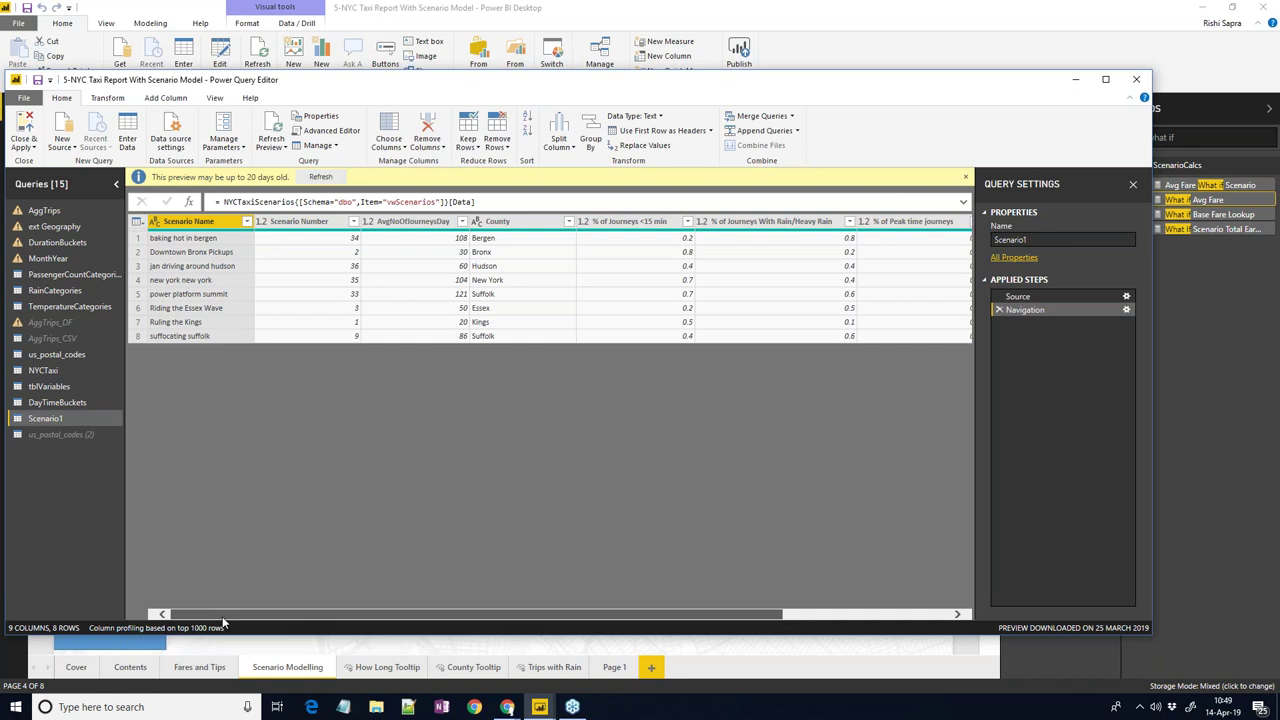
pyautogui.moveTo(224, 614); pyautogui.dragTo(514, 568)
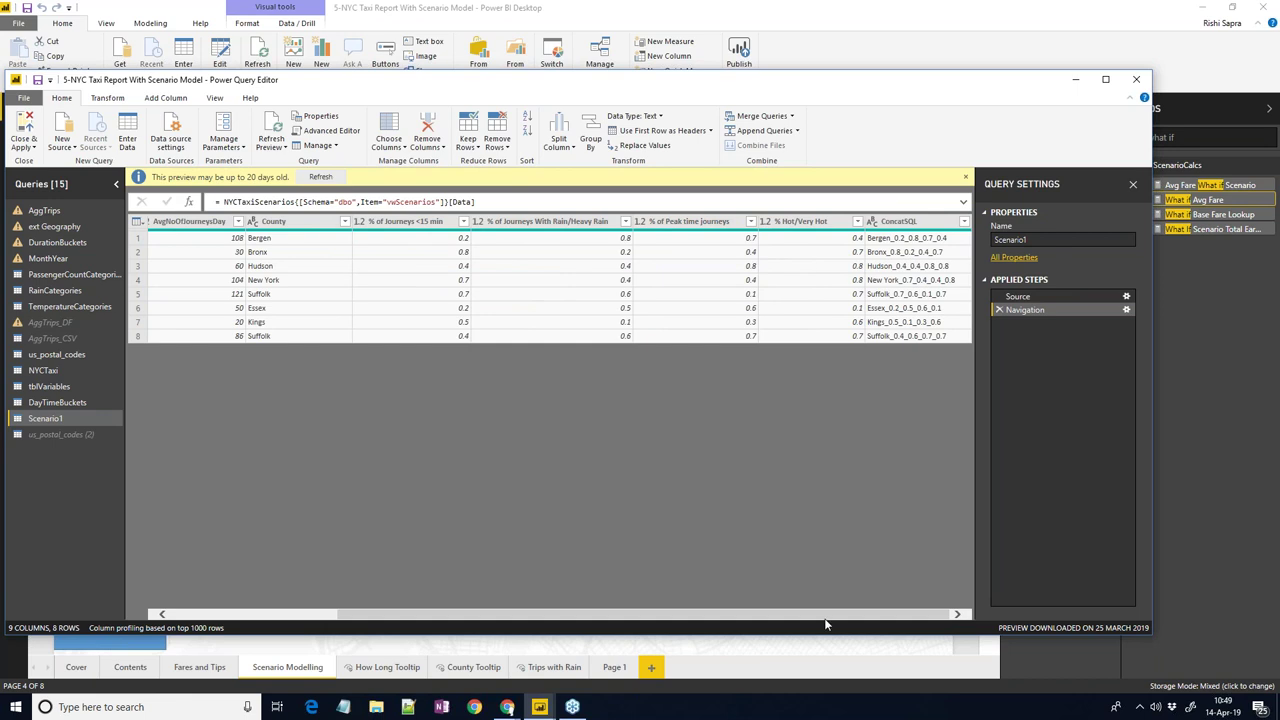
pyautogui.moveTo(827, 615); pyautogui.dragTo(500, 358)
pyautogui.moveTo(773, 103); pyautogui.dragTo(775, 360)
# Return to the report and filter the Fields list by 'base'.
pyautogui.hotkey('alt', 'Tab')
pyautogui.click(250, 183)
pyautogui.write('base')
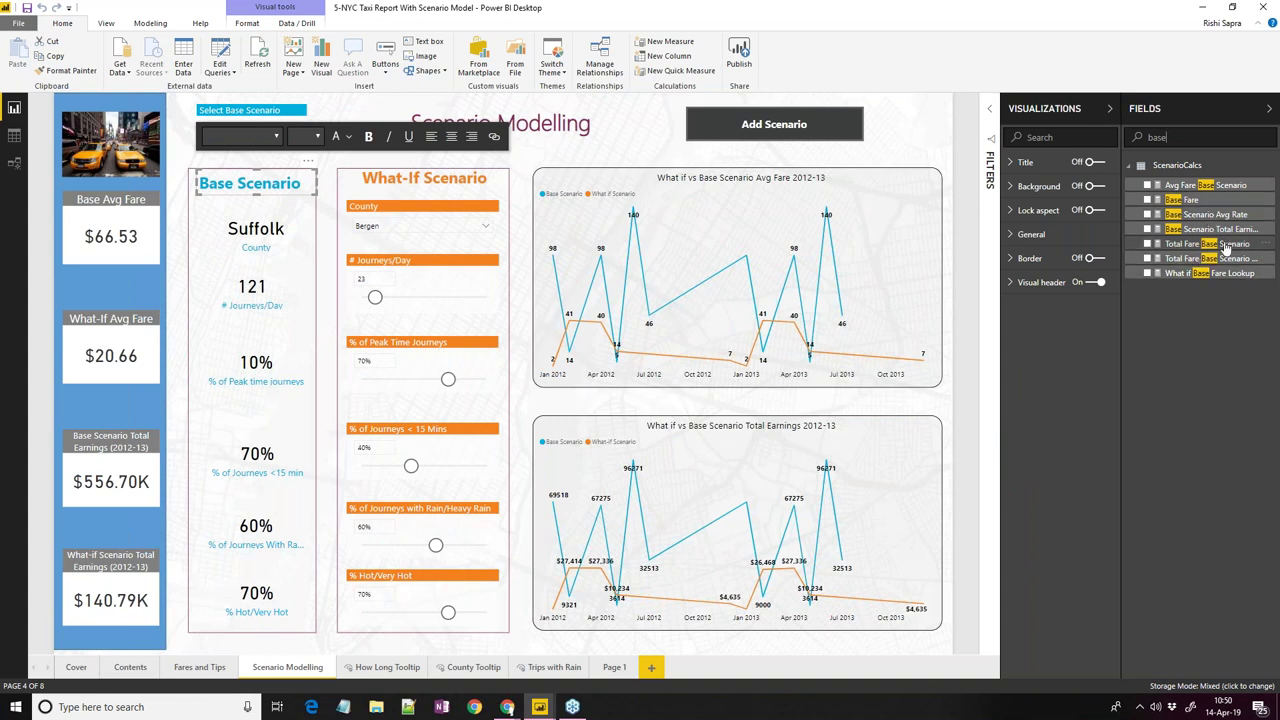
# Inspect the Base Fare formula: its Scenario1 SELECTEDVALUE settings and Avg Fare Overall lookup.
pyautogui.click(1212, 185)
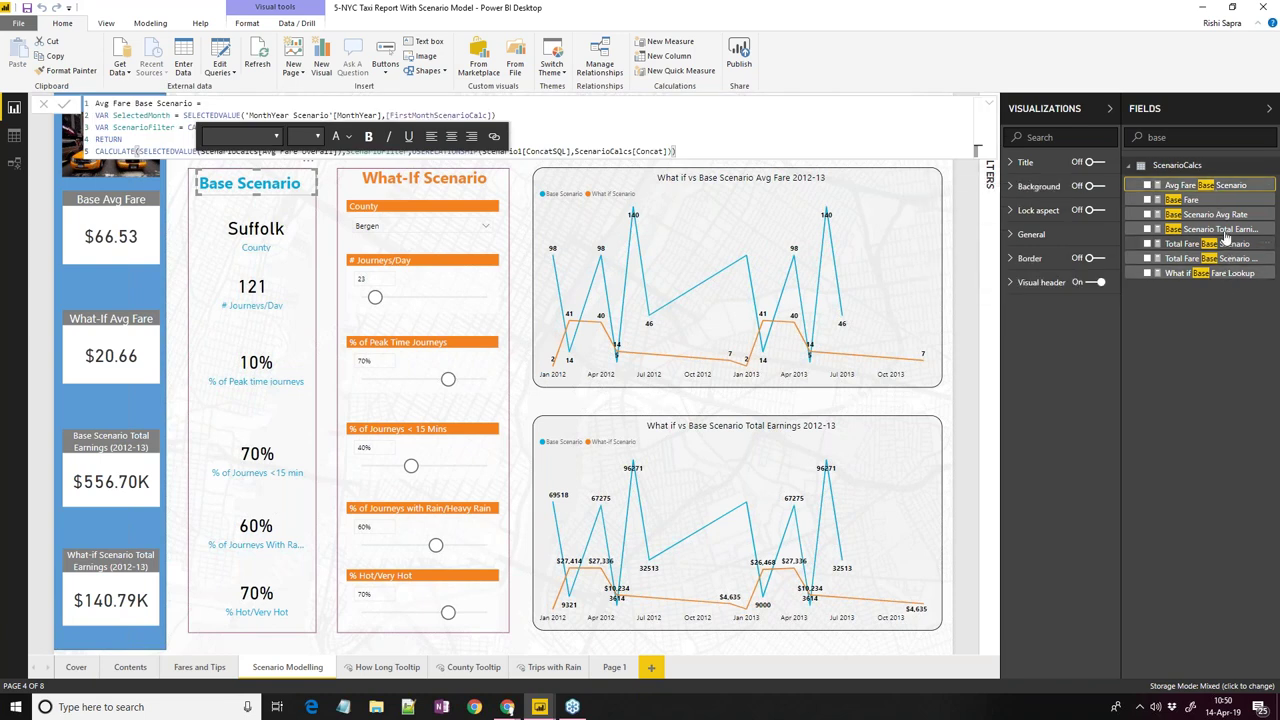
pyautogui.click(1200, 200)
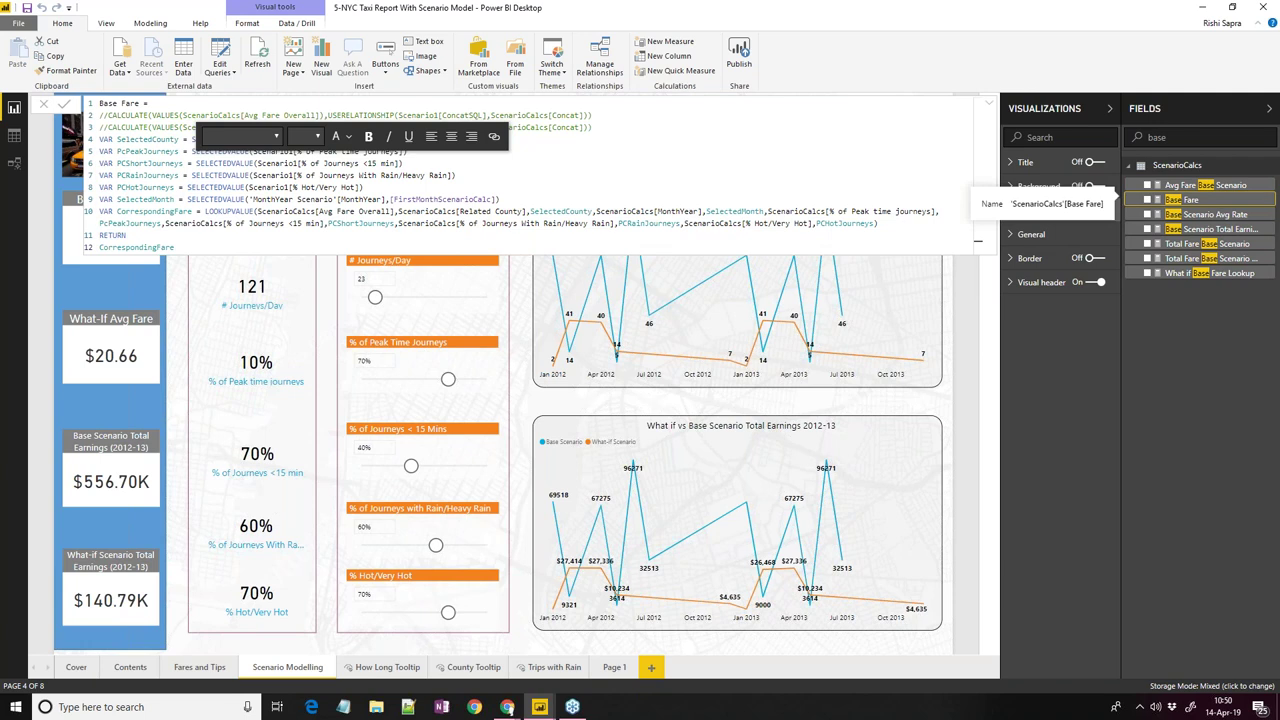
pyautogui.click(558, 159)
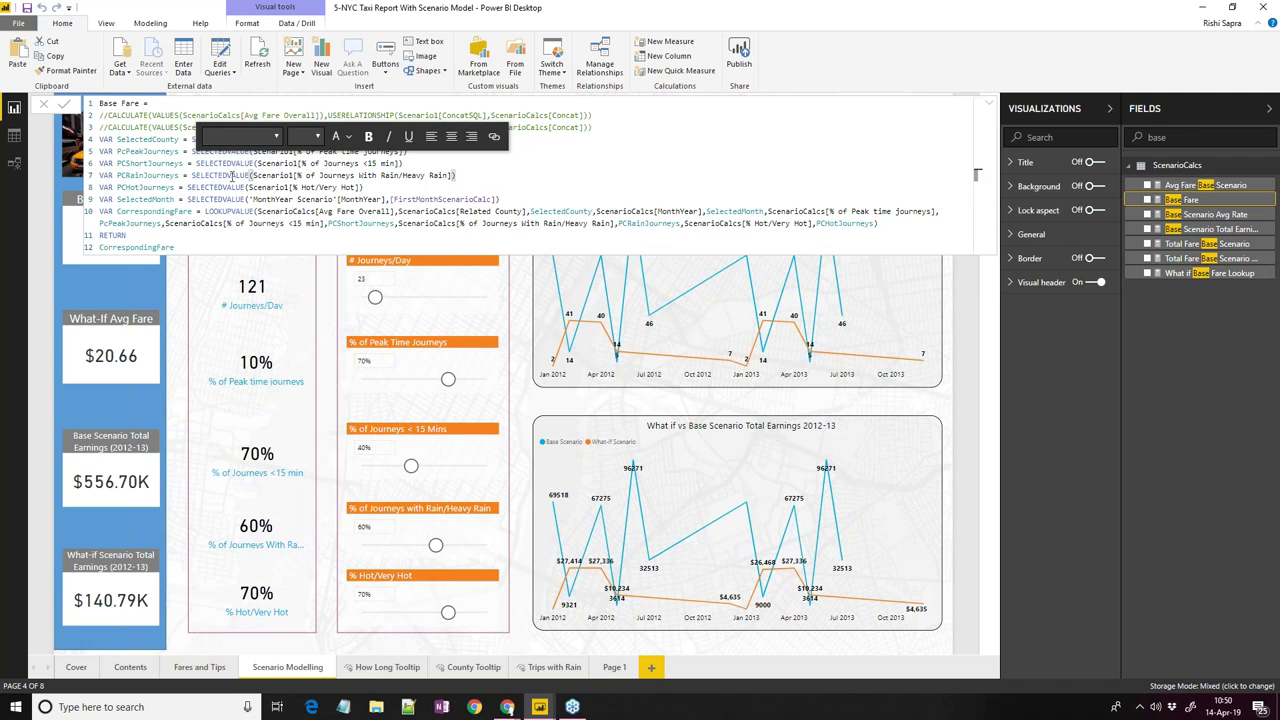
pyautogui.click(252, 175)
pyautogui.moveTo(253, 175); pyautogui.dragTo(293, 176)
pyautogui.click(293, 175)
pyautogui.moveTo(318, 211); pyautogui.dragTo(393, 212)
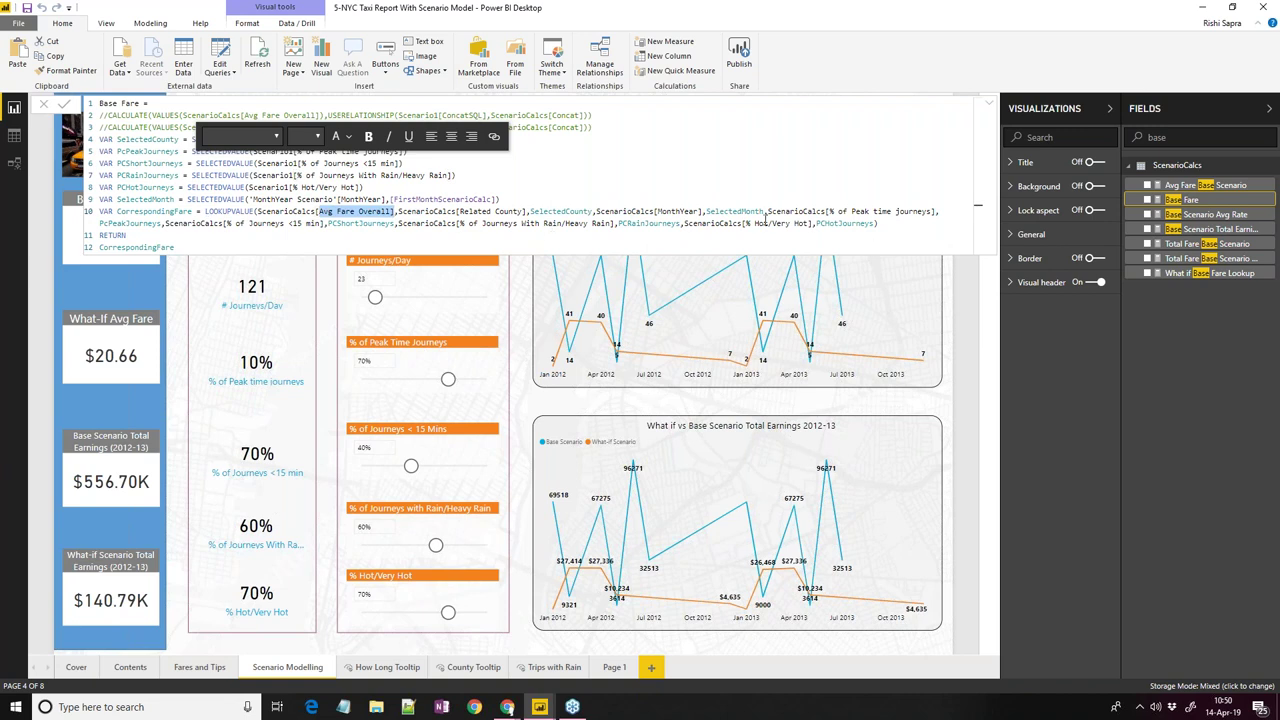
pyautogui.click(173, 273)
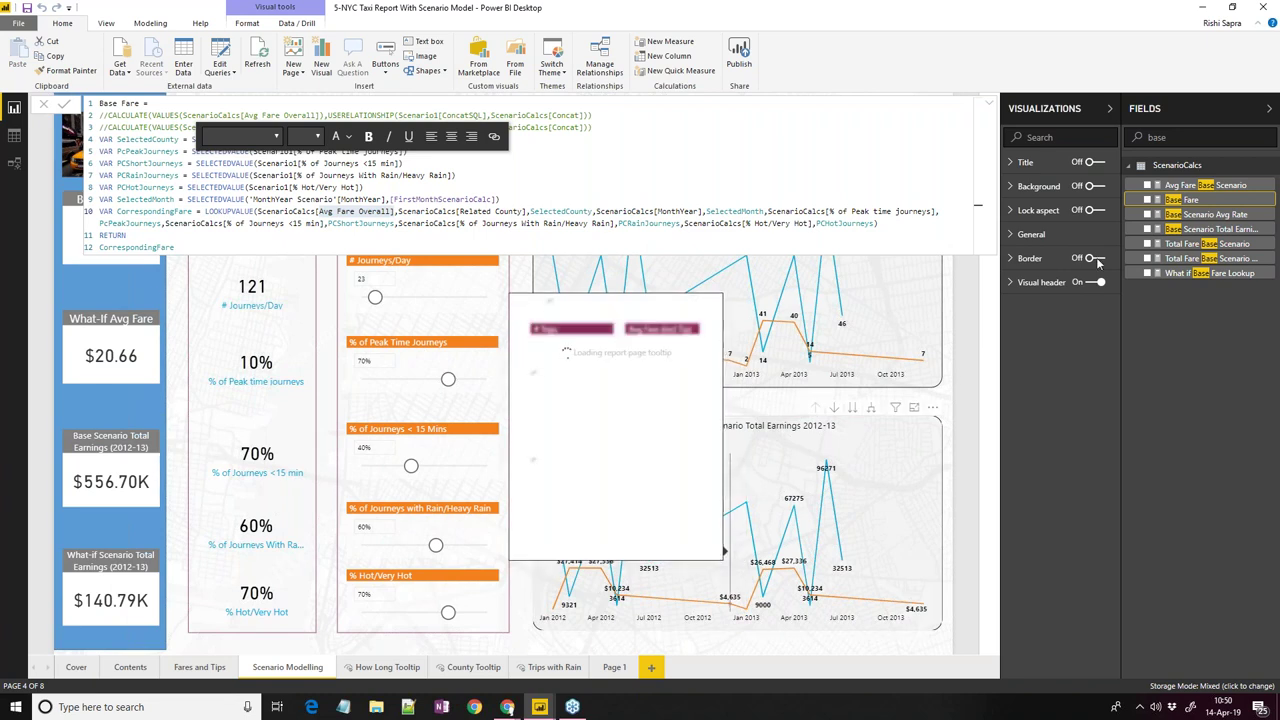
pyautogui.click(990, 108)
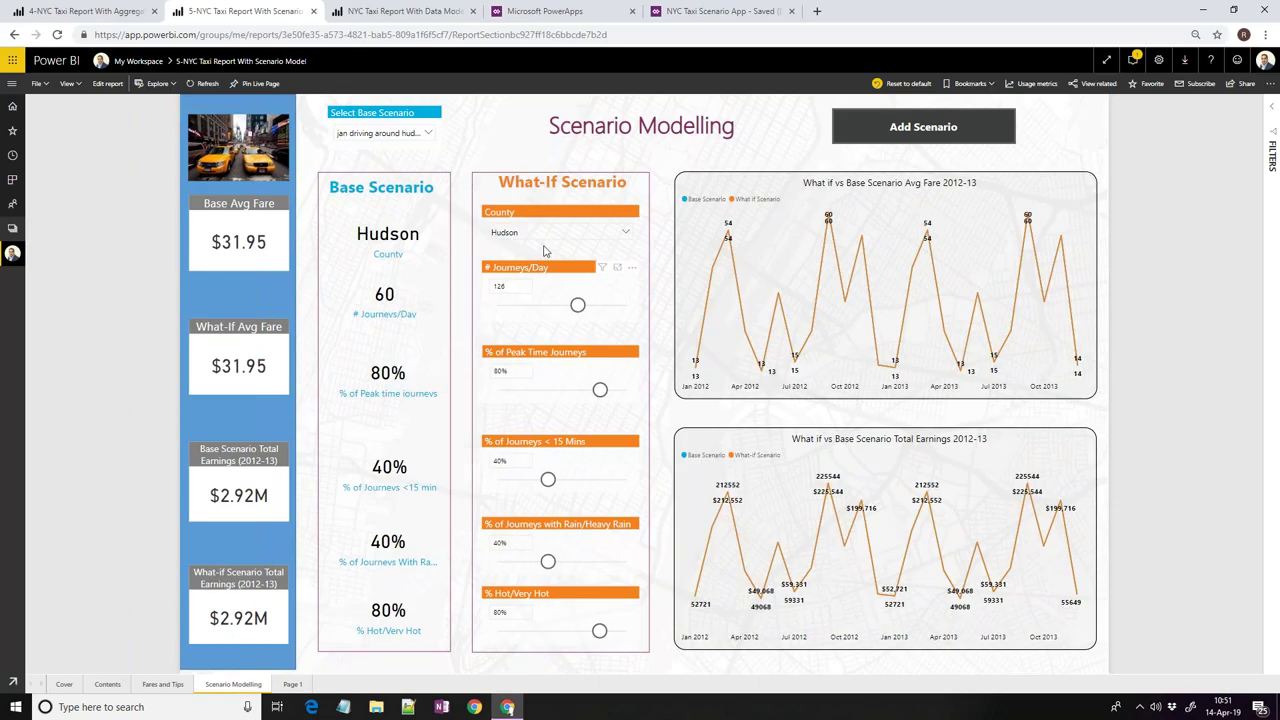
# Switch to the browser tab showing the published 'NYC Taxi Report With Data Model' report.
pyautogui.click(390, 8)
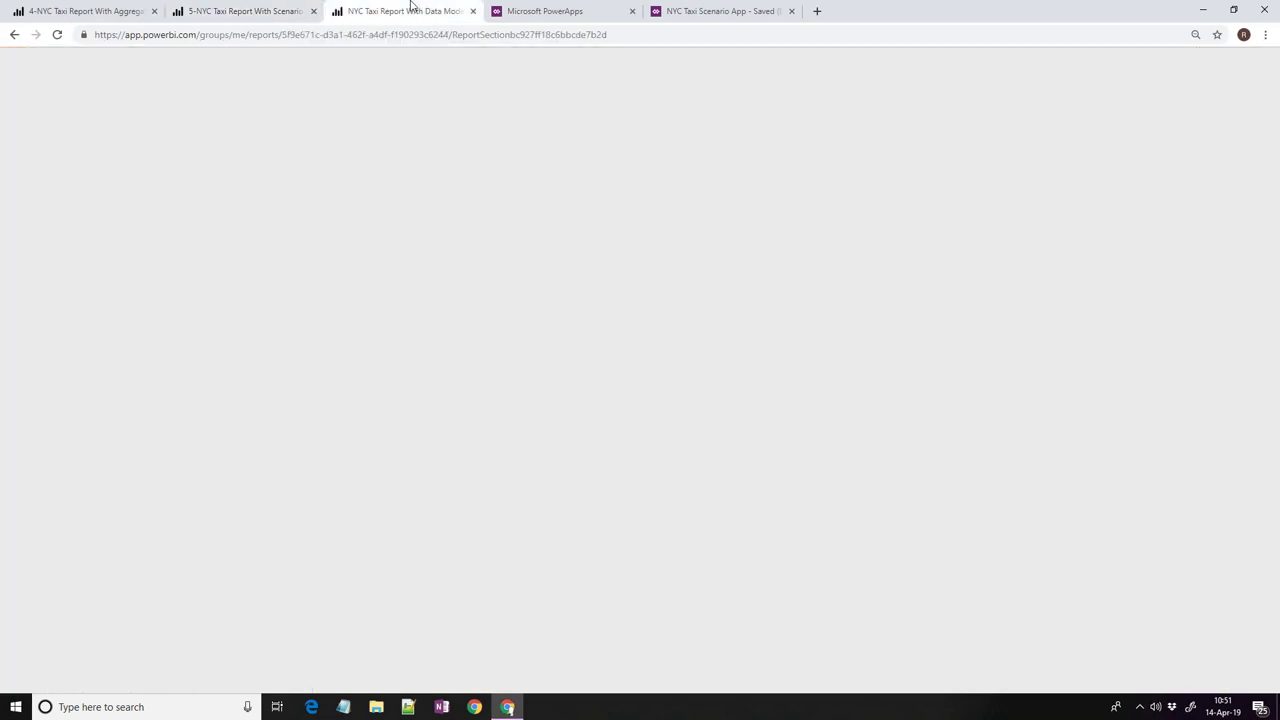
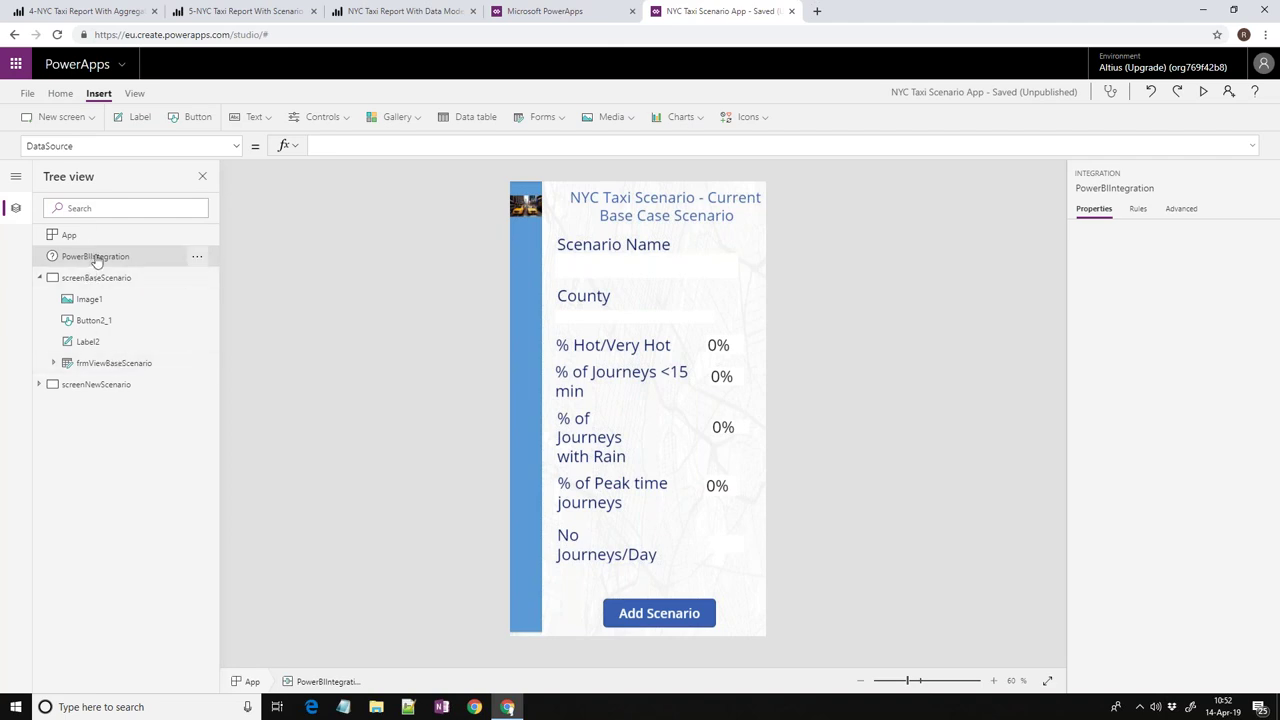
# Select frmViewBaseScenario on the base scenario screen and check its data source.
pyautogui.click(116, 281)
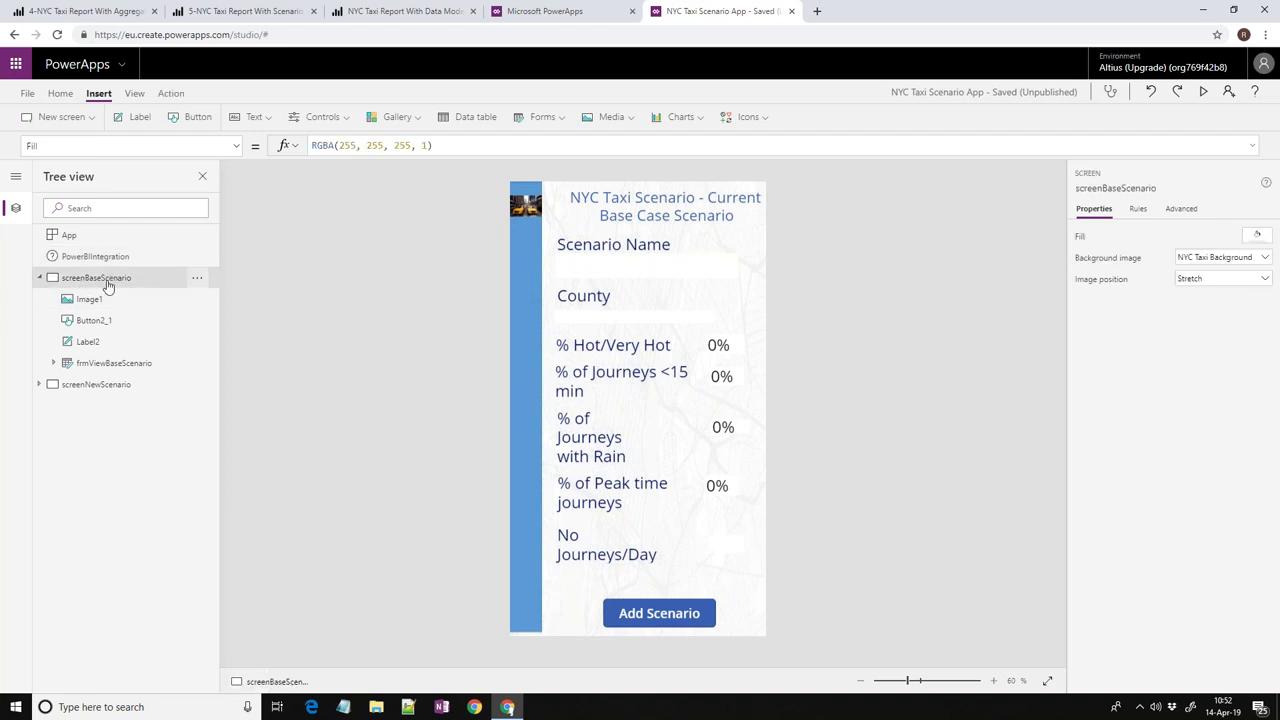
pyautogui.click(127, 365)
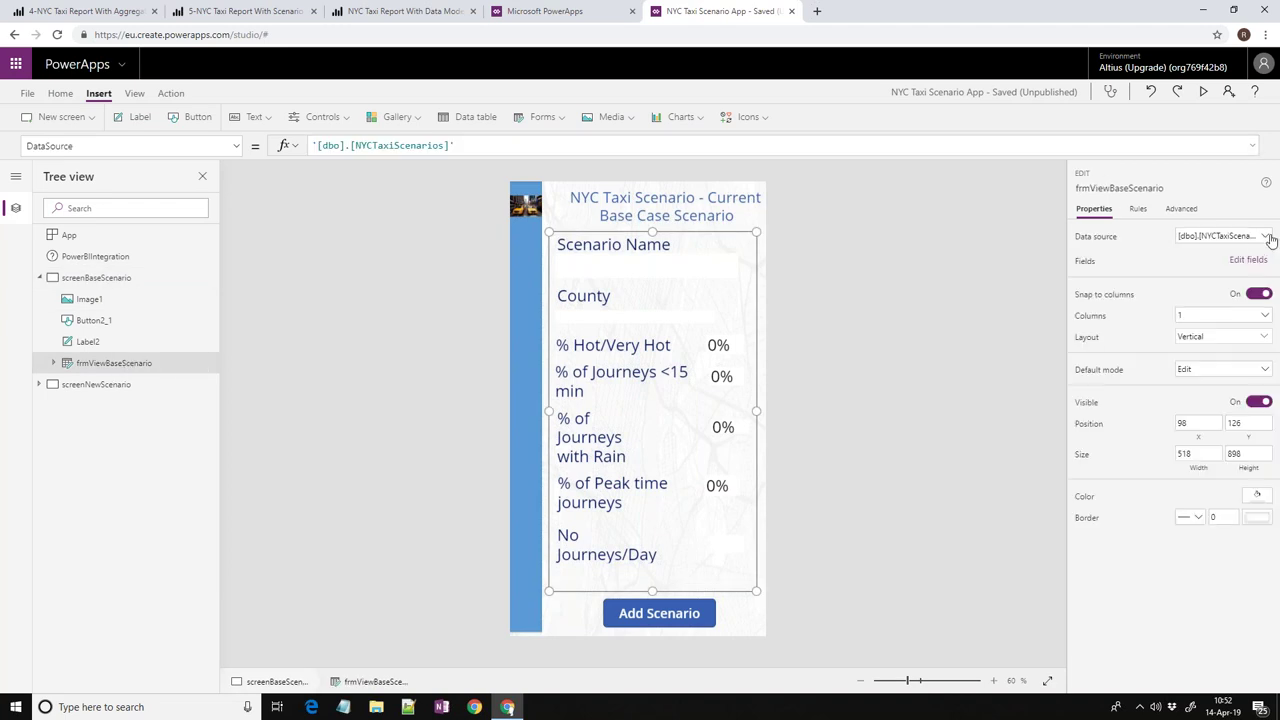
pyautogui.click(1268, 241)
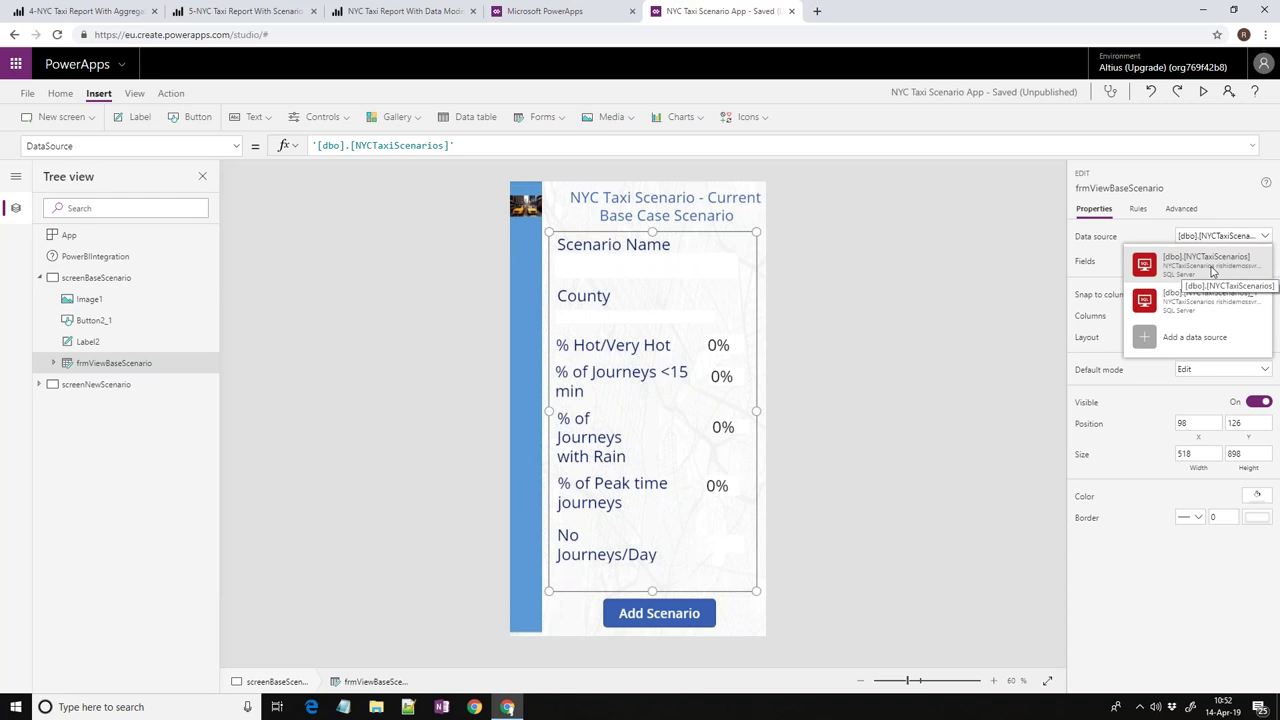
pyautogui.click(1227, 240)
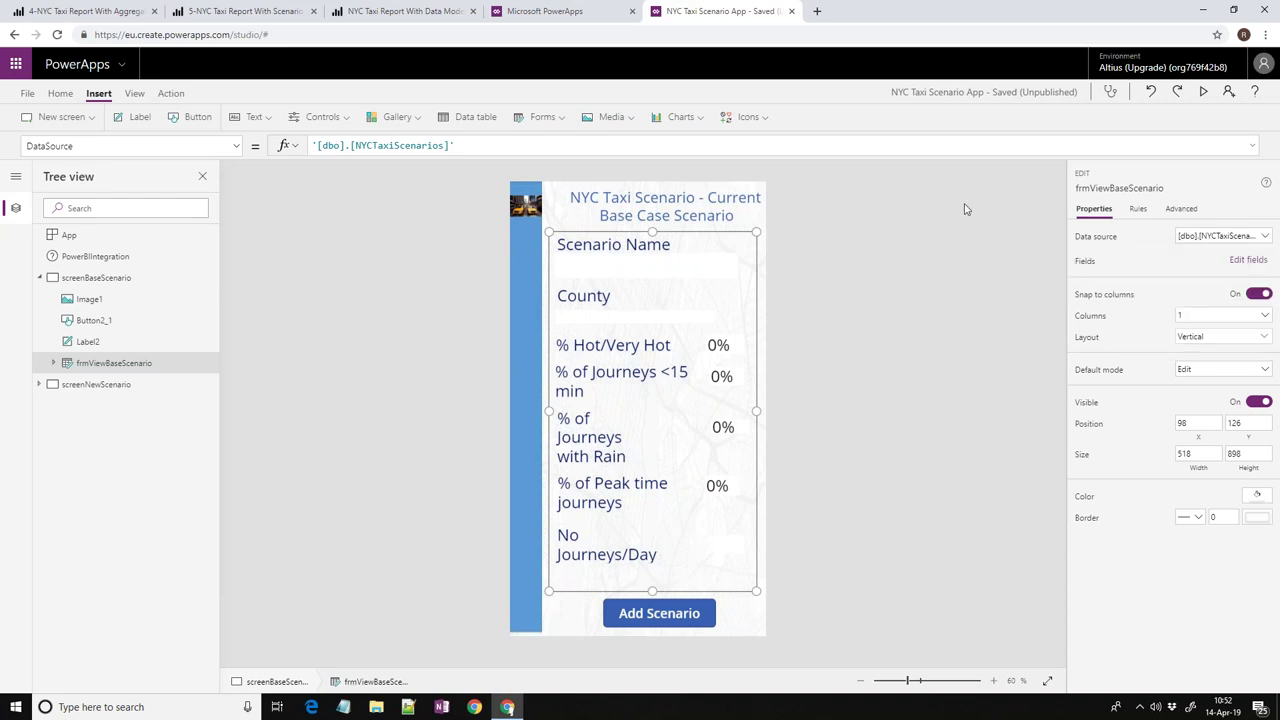
# Show the form's Item formula, which looks up the scenario chosen in the report.
pyautogui.click(251, 203)
pyautogui.click(237, 147)
pyautogui.click(318, 276)
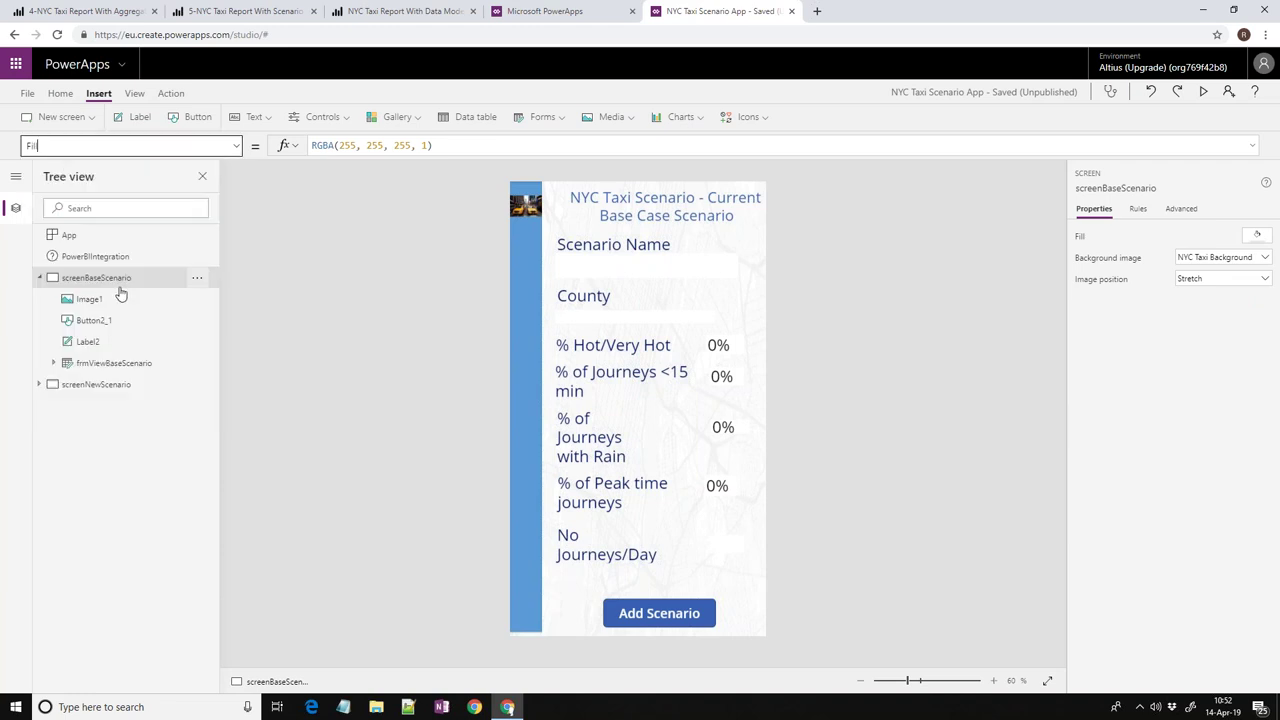
pyautogui.click(136, 370)
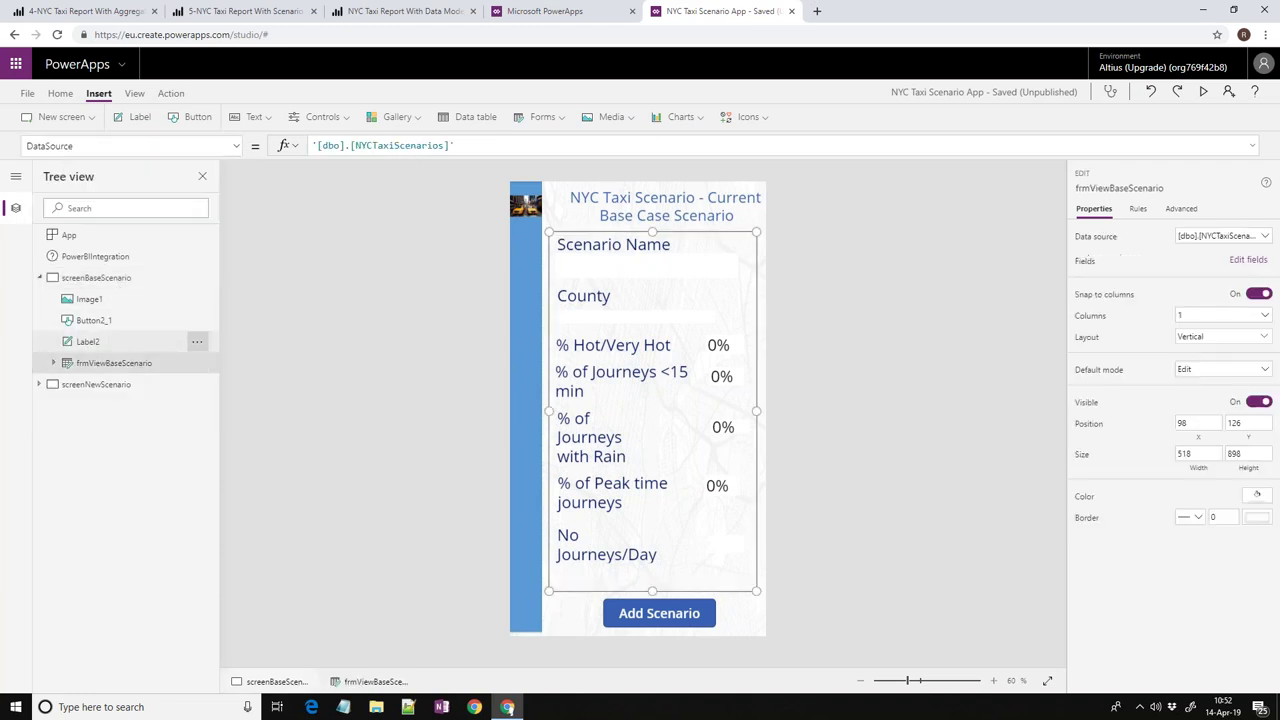
pyautogui.click(237, 148)
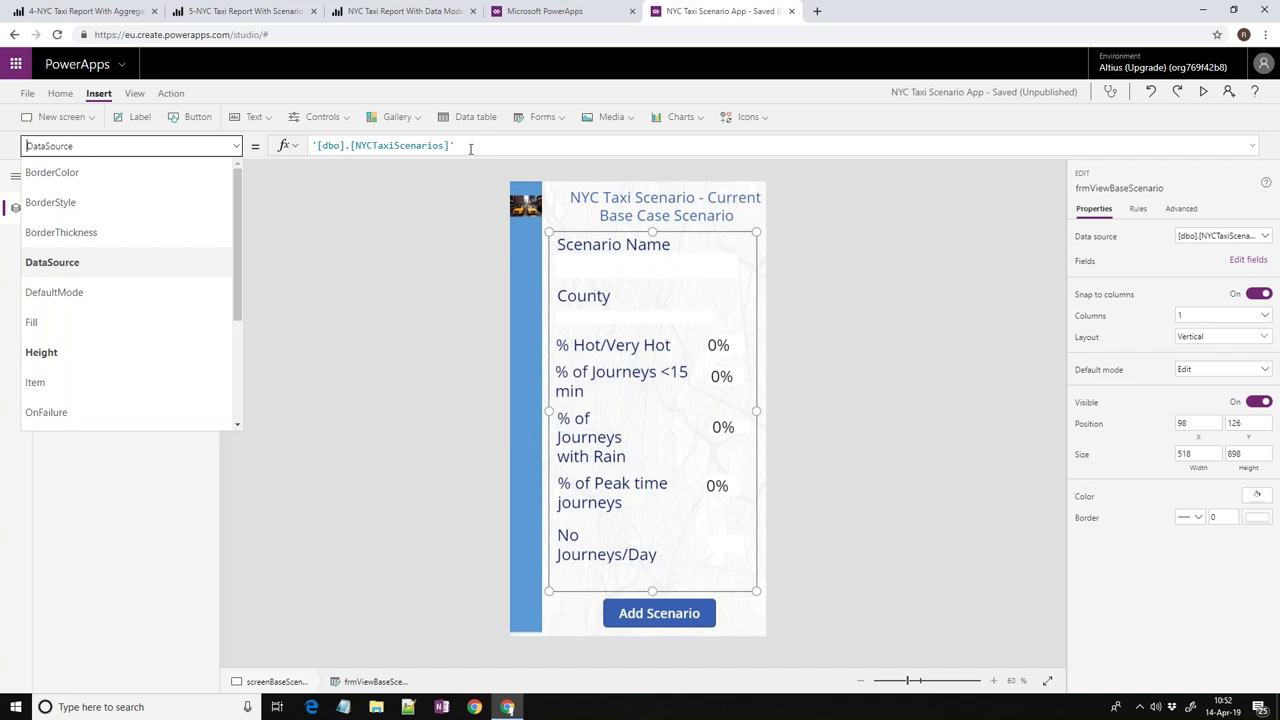
pyautogui.click(199, 388)
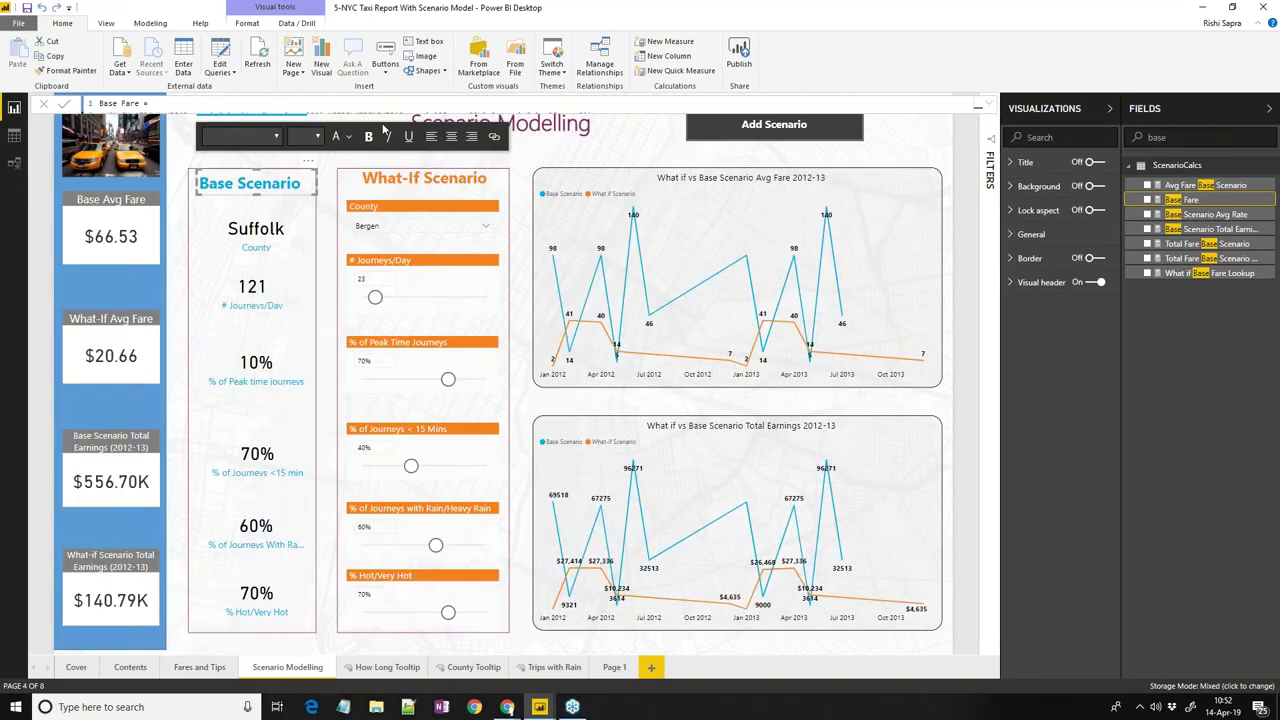
pyautogui.click(250, 130)
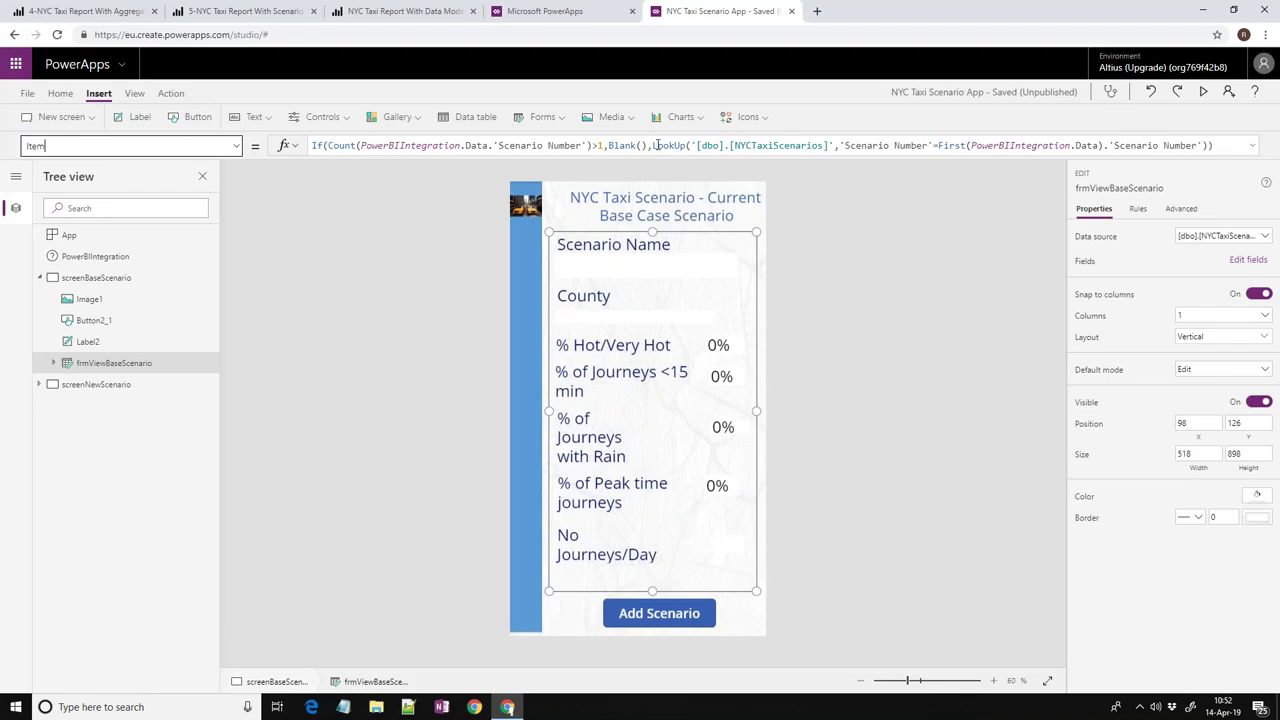
# Highlight LookUp and First(PowerBIIntegration.Data) in the Item formula, then select the % Hot/Very Hot card.
pyautogui.doubleClick(658, 145)
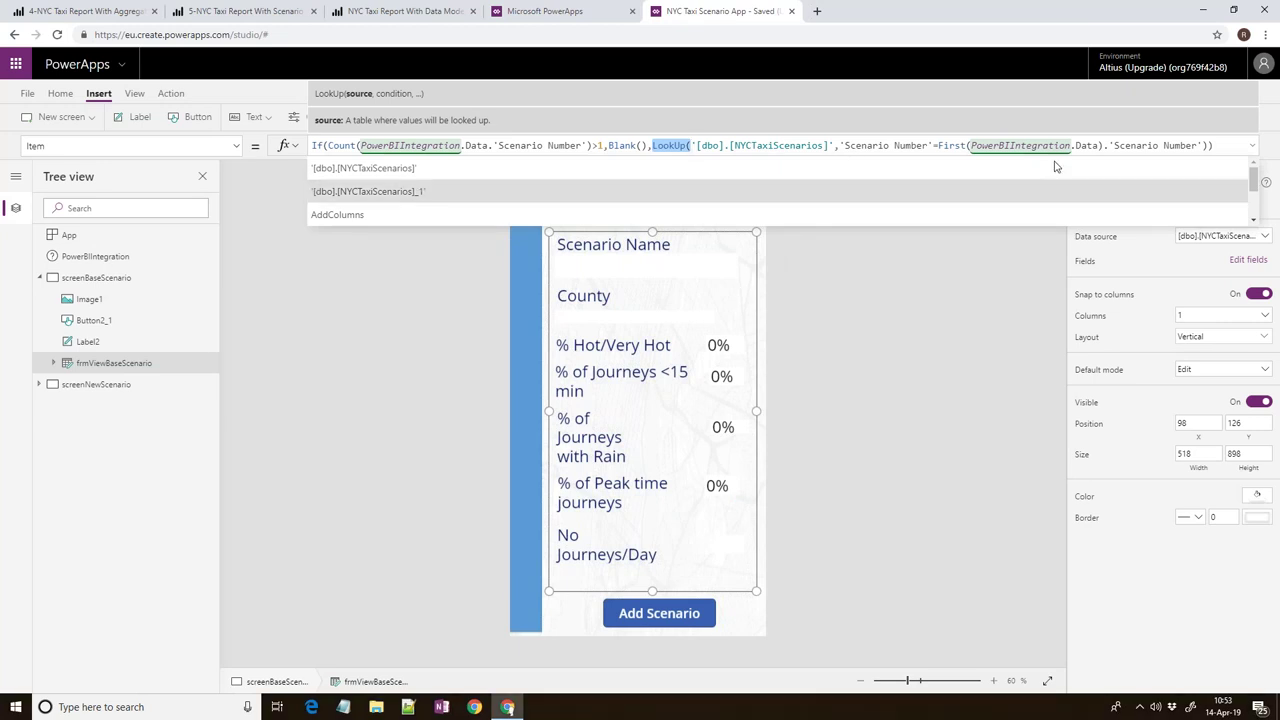
pyautogui.click(86, 146)
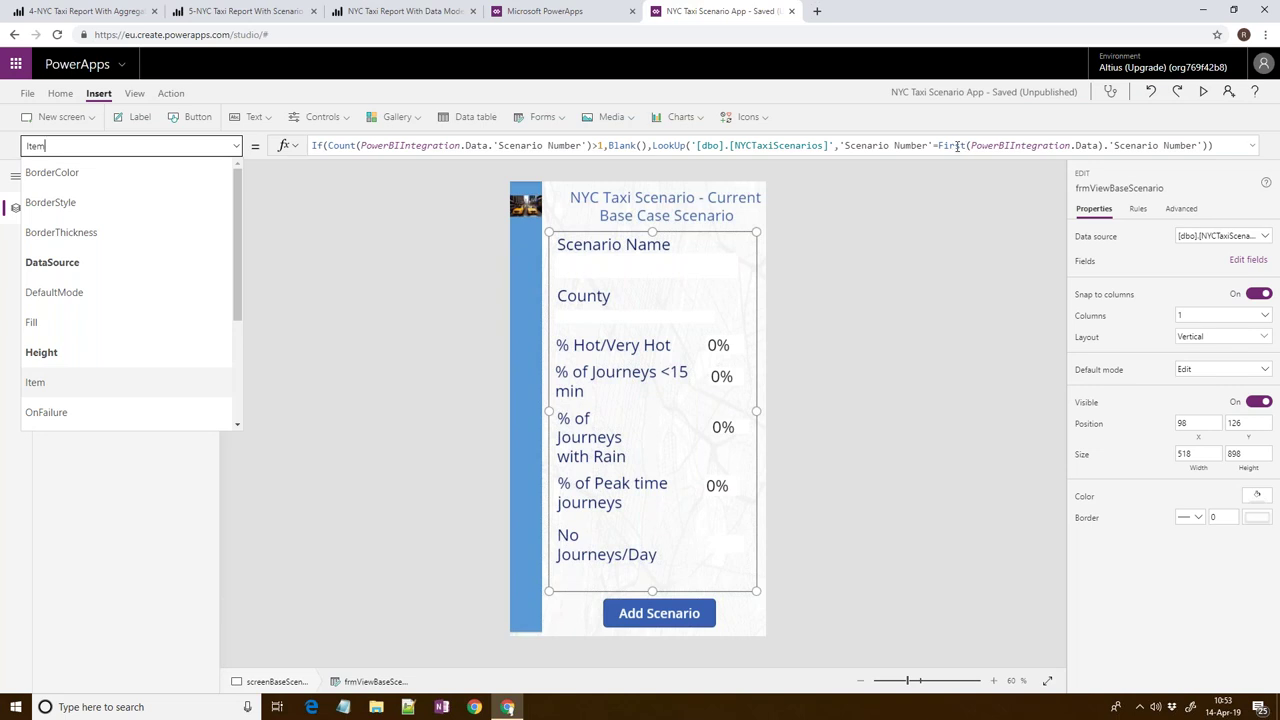
pyautogui.moveTo(938, 146); pyautogui.dragTo(1120, 146)
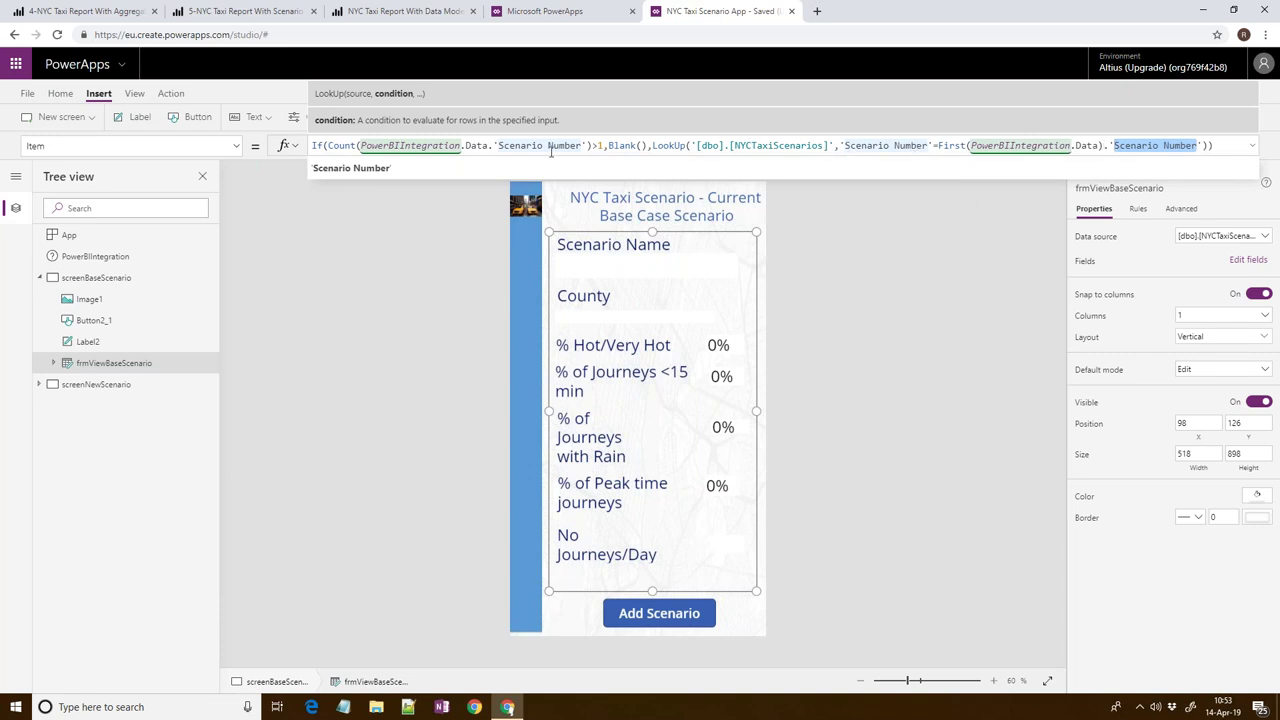
pyautogui.click(710, 344)
pyautogui.click(814, 328)
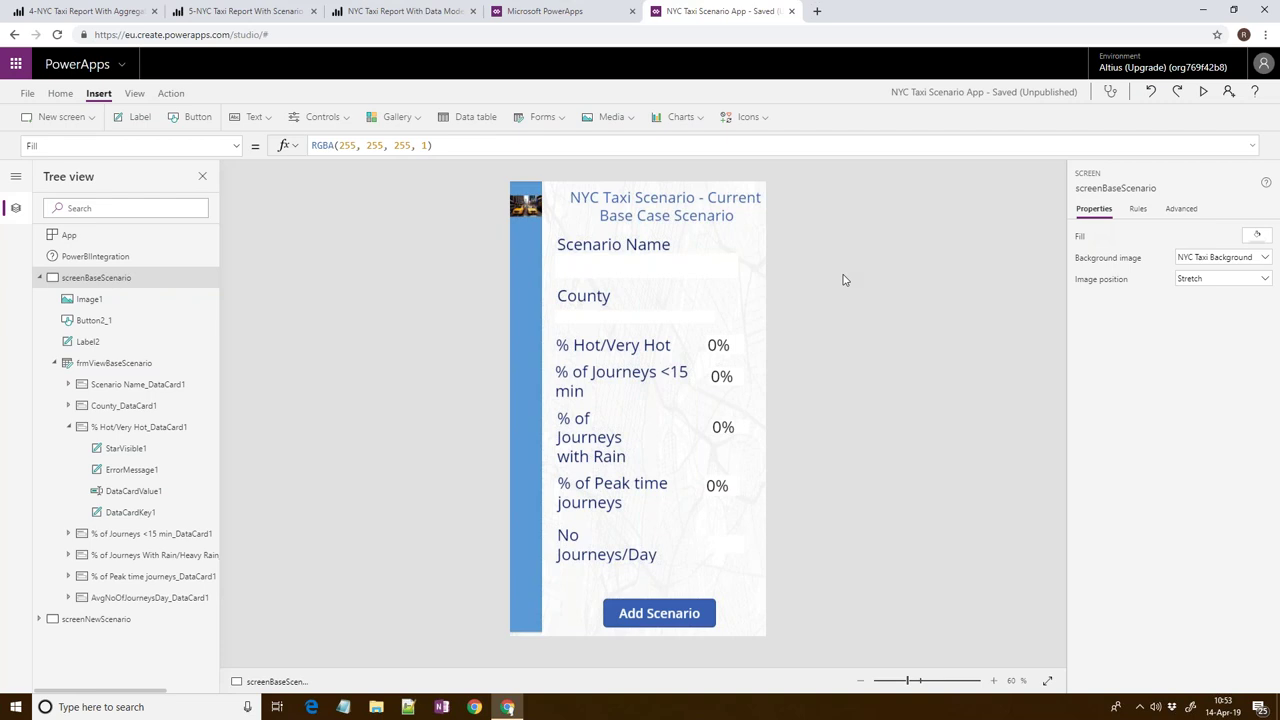
# Check the Add Scenario button's OnSelect, then select EditForm1 on screenNewScenario.
pyautogui.click(678, 617)
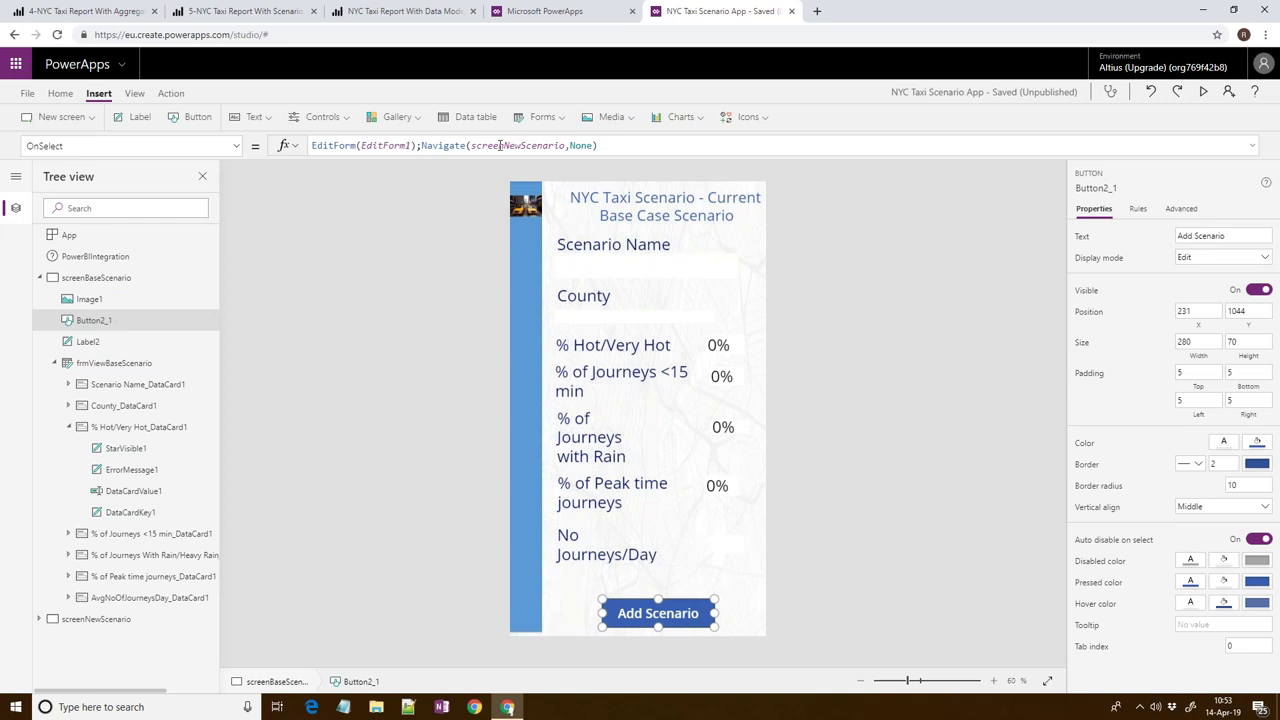
pyautogui.click(56, 364)
pyautogui.click(40, 386)
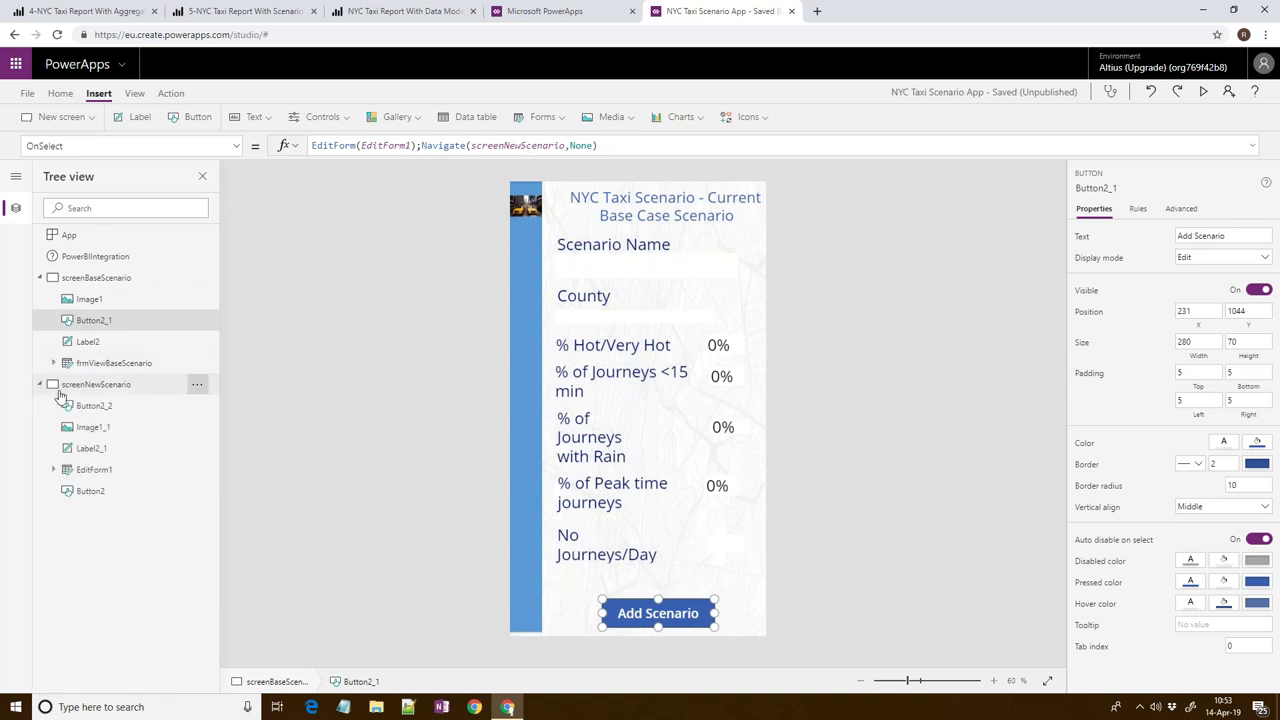
pyautogui.click(94, 473)
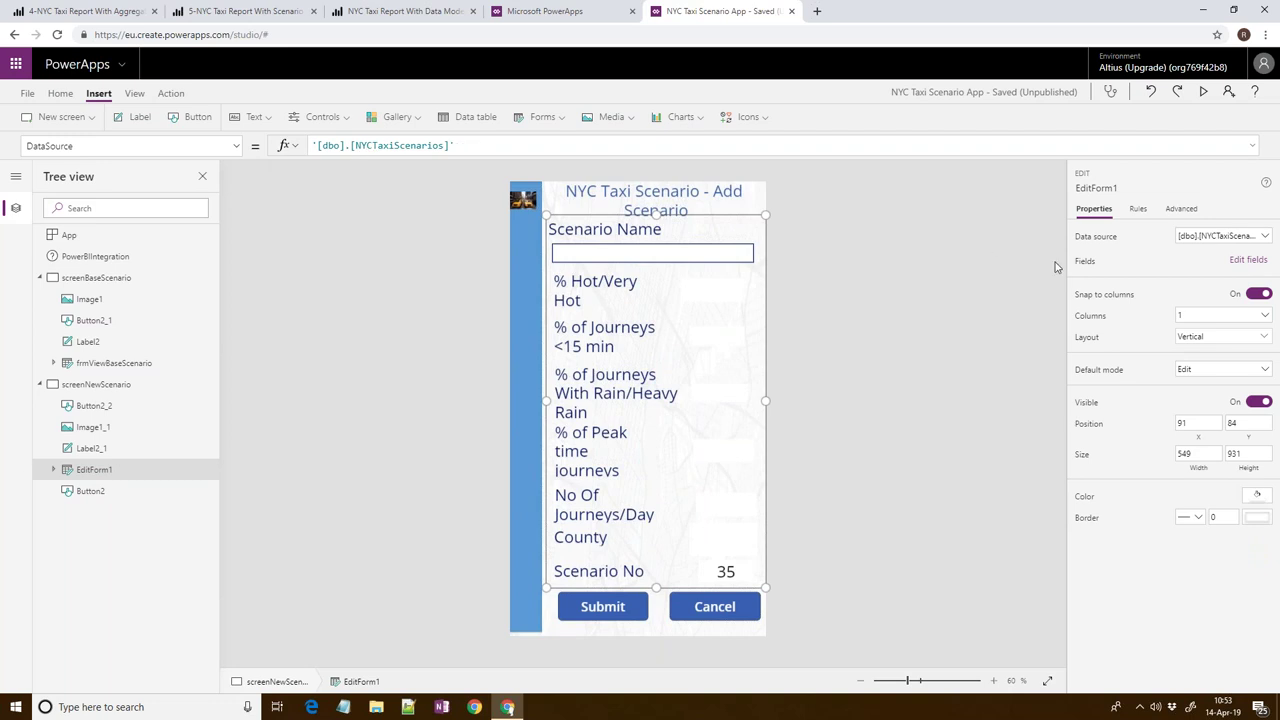
# Confirm EditForm1's NYCTaxiScenarios data source and Defaults Item formula, then select the Scenario Name input.
pyautogui.click(1238, 240)
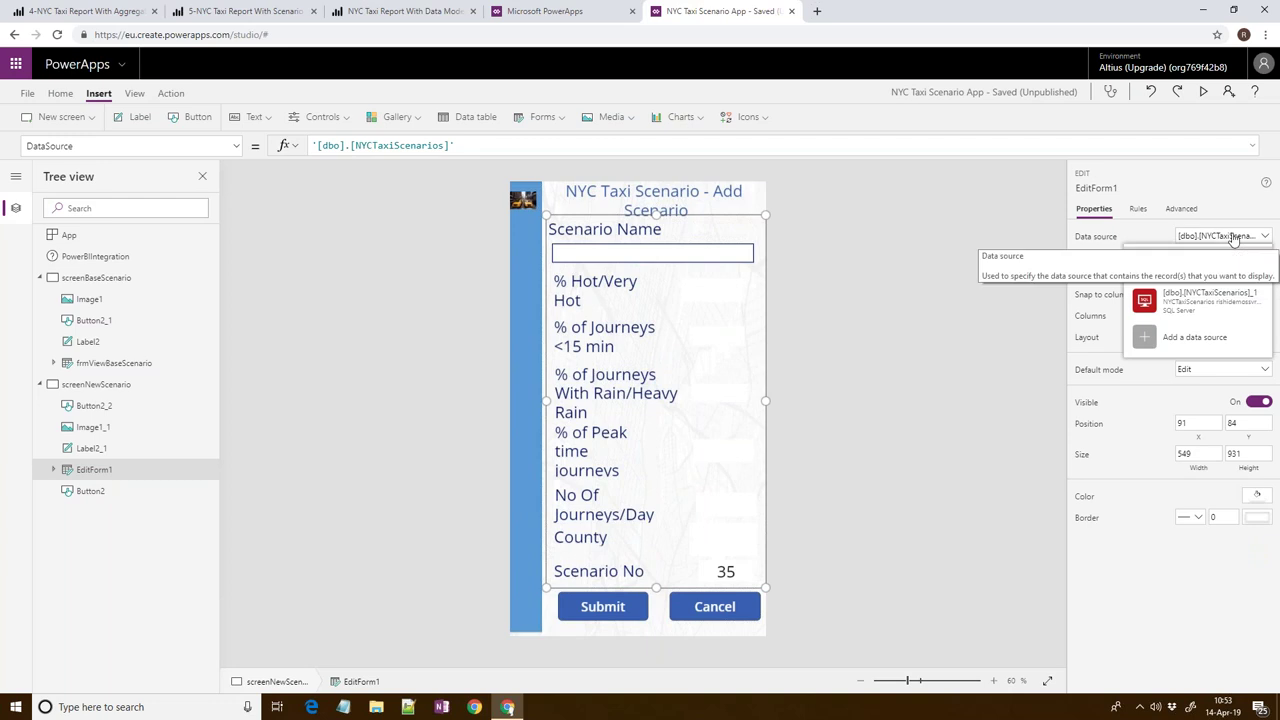
pyautogui.click(1234, 240)
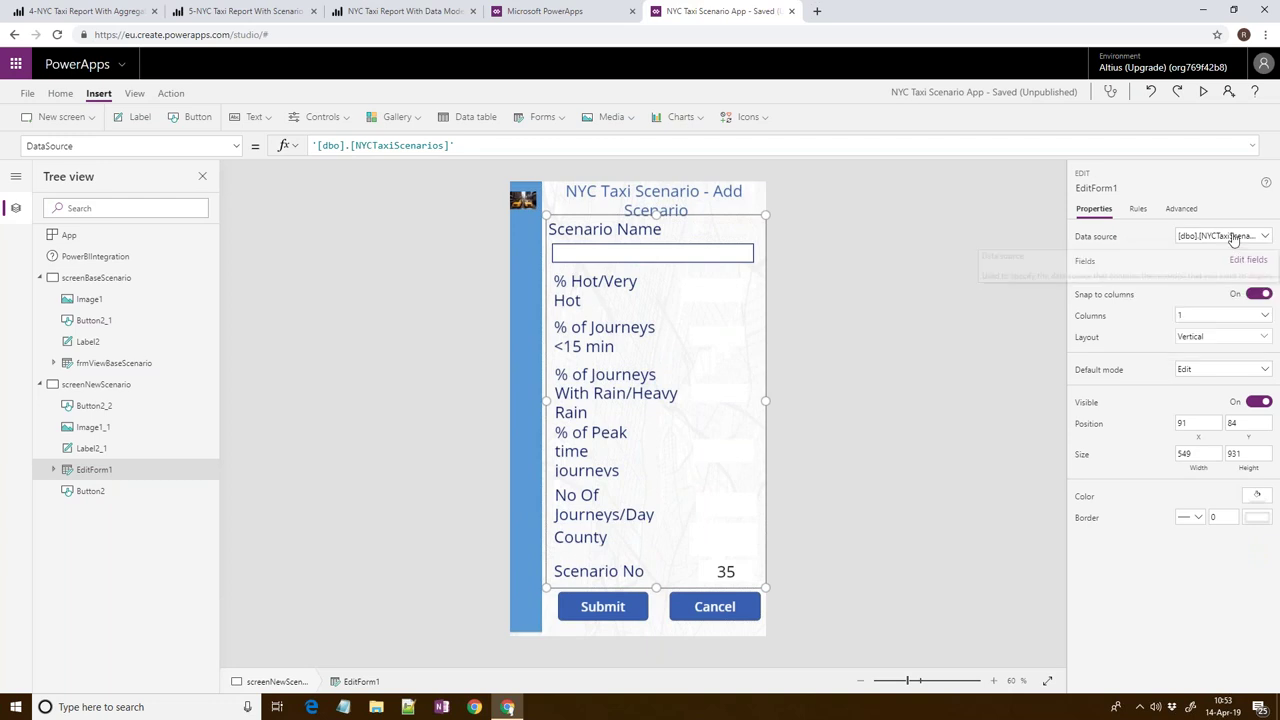
pyautogui.click(237, 146)
pyautogui.click(148, 381)
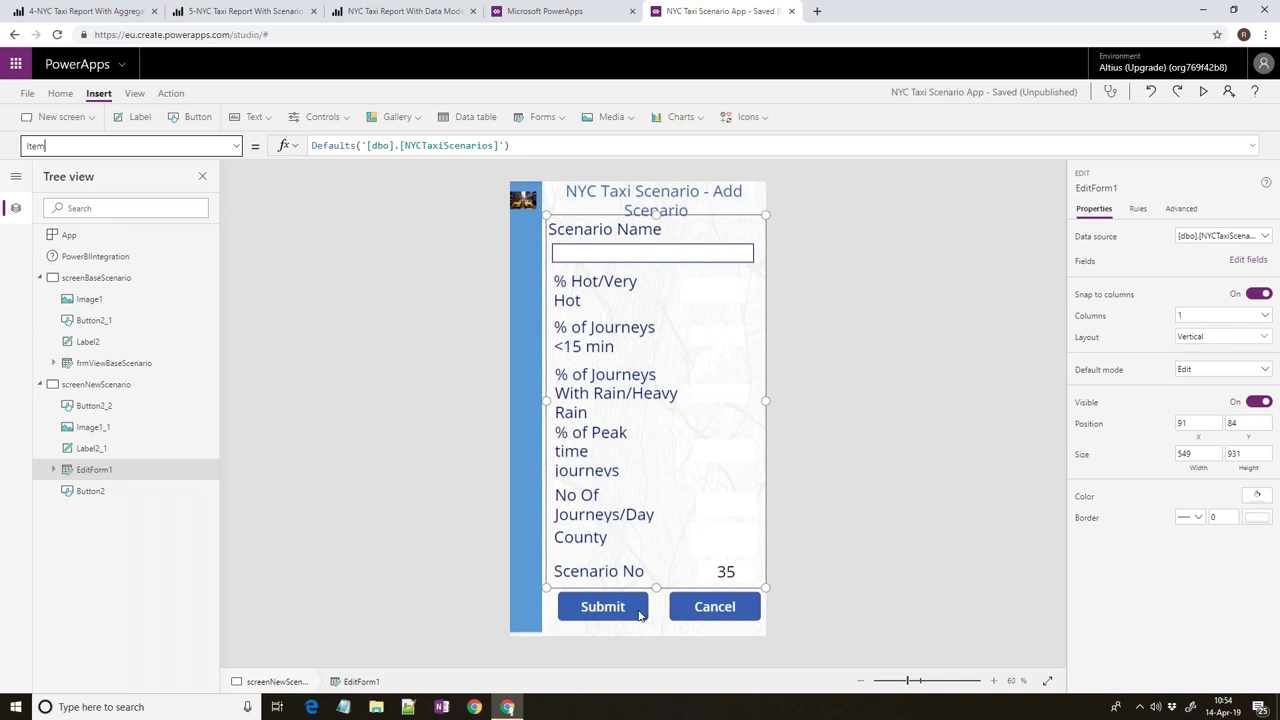
pyautogui.click(677, 260)
pyautogui.click(676, 259)
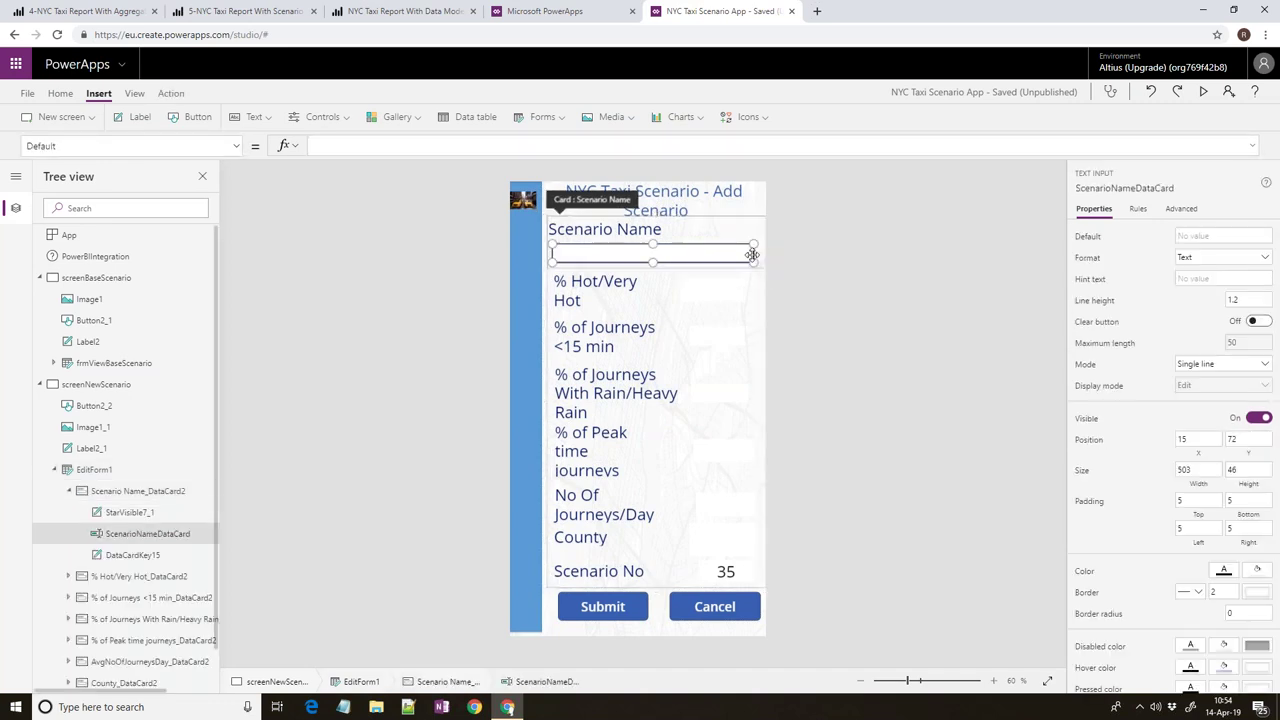
# Expand all advanced properties of the Scenario Name input, including MaxLength and error border.
pyautogui.click(1171, 211)
pyautogui.scroll(-1, 1188, 435)
pyautogui.click(1242, 476)
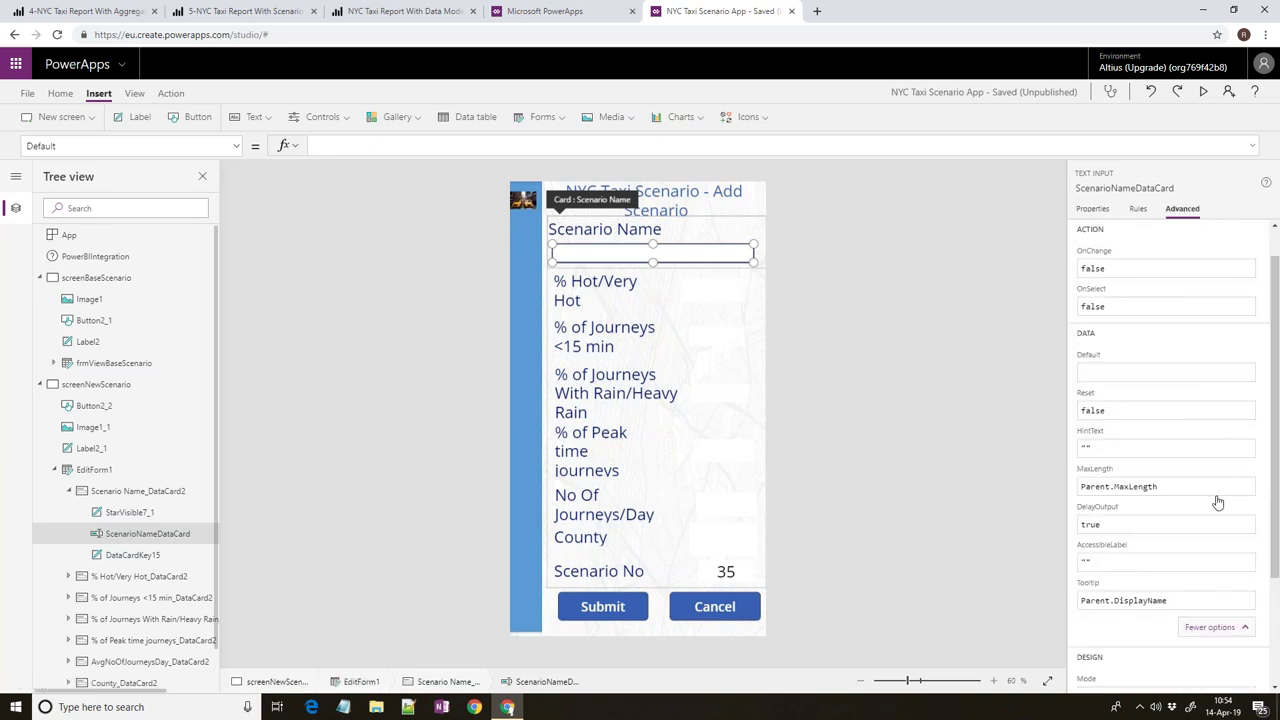
pyautogui.scroll(-1, 1200, 505)
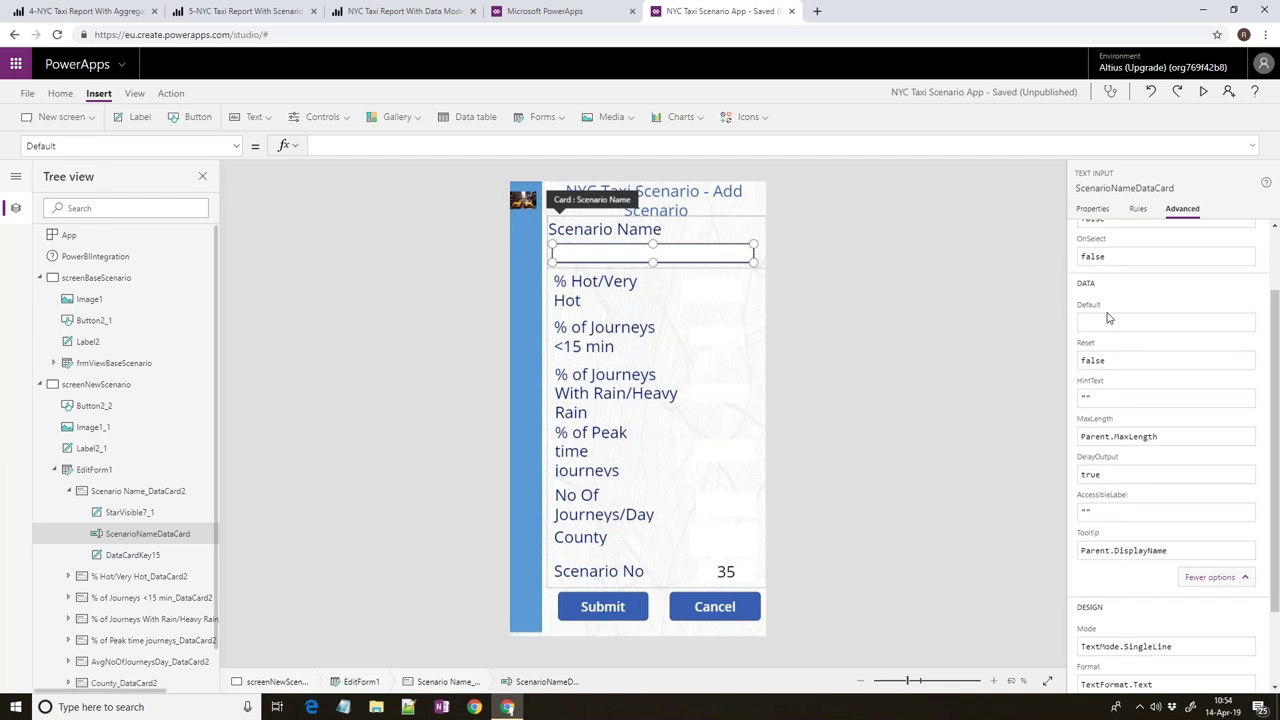
pyautogui.scroll(-2, 1157, 409)
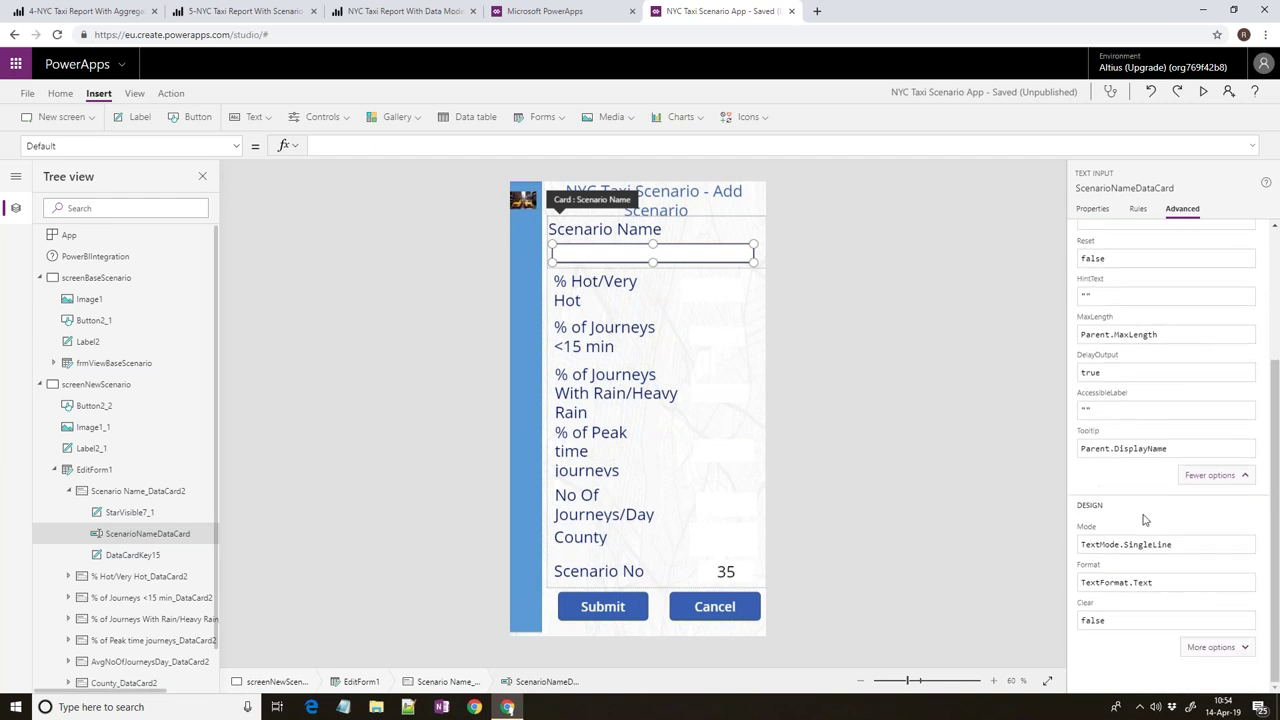
pyautogui.click(1205, 645)
pyautogui.scroll(-4, 1185, 610)
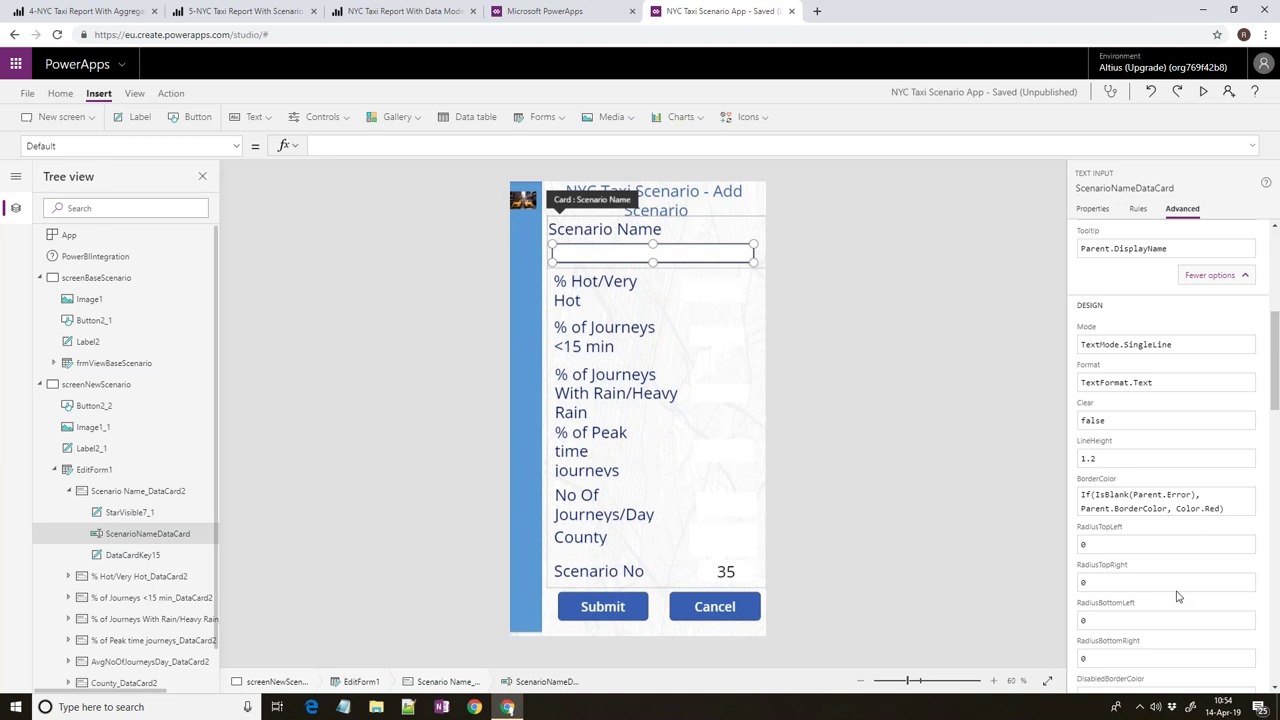
pyautogui.scroll(-8, 1180, 600)
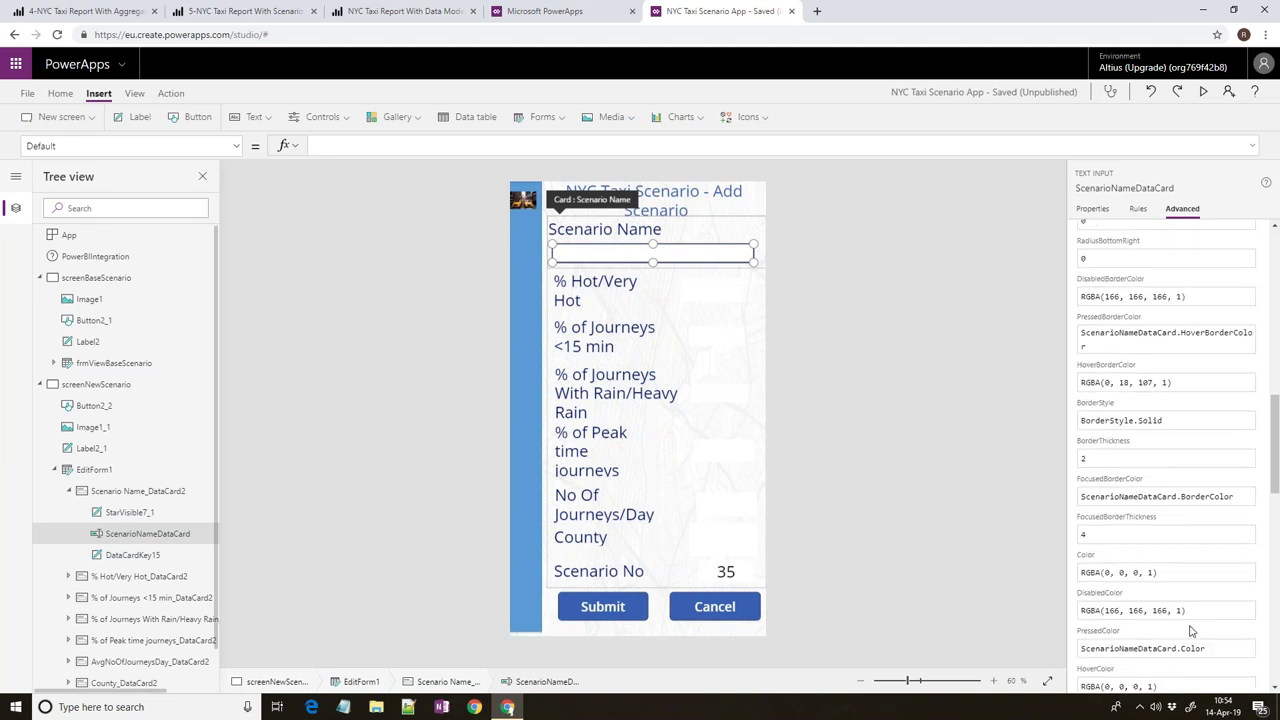
pyautogui.scroll(-10, 1190, 630)
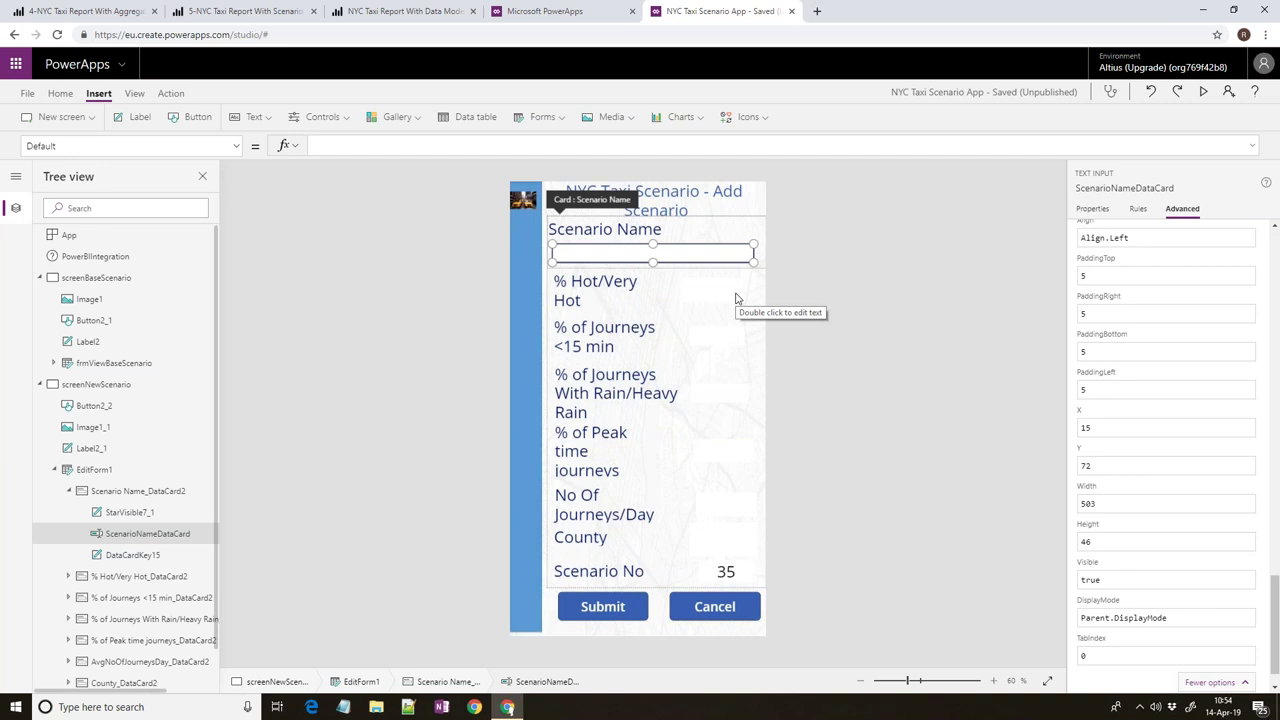
# Inspect the % Hot/Very Hot card and its value input's Default formula.
pyautogui.click(736, 298)
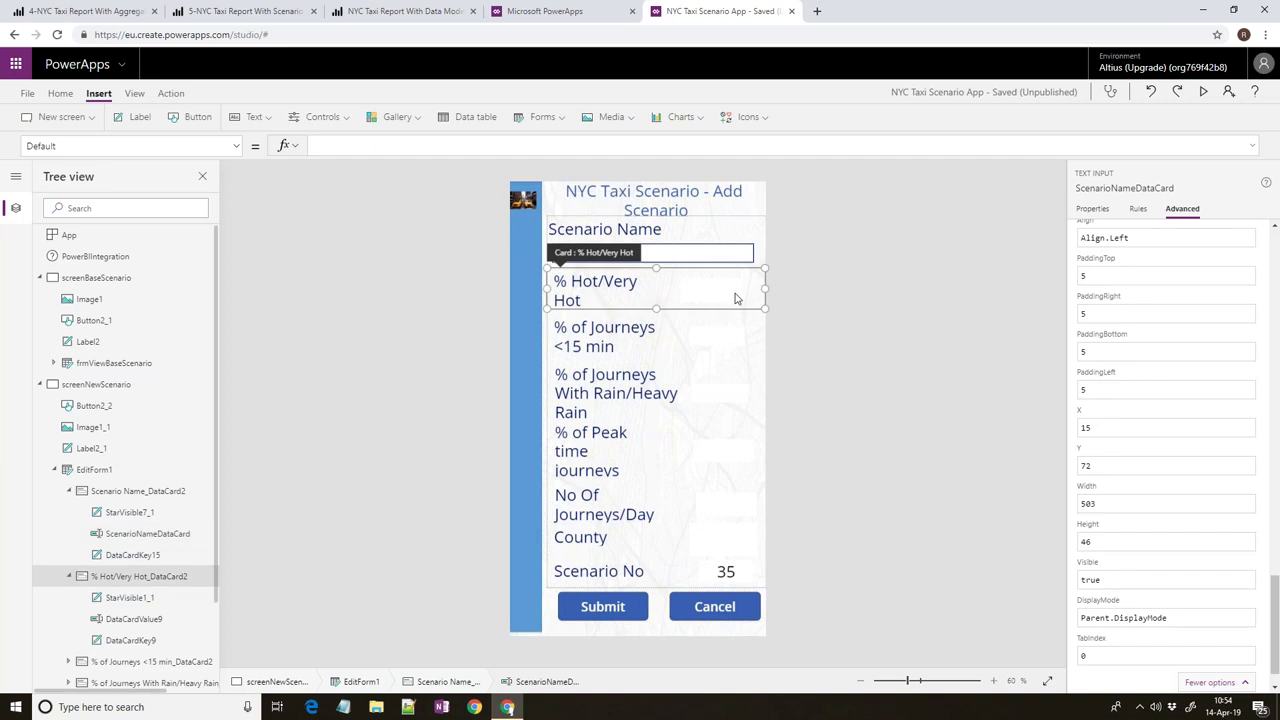
pyautogui.moveTo(1274, 505); pyautogui.dragTo(1240, 297)
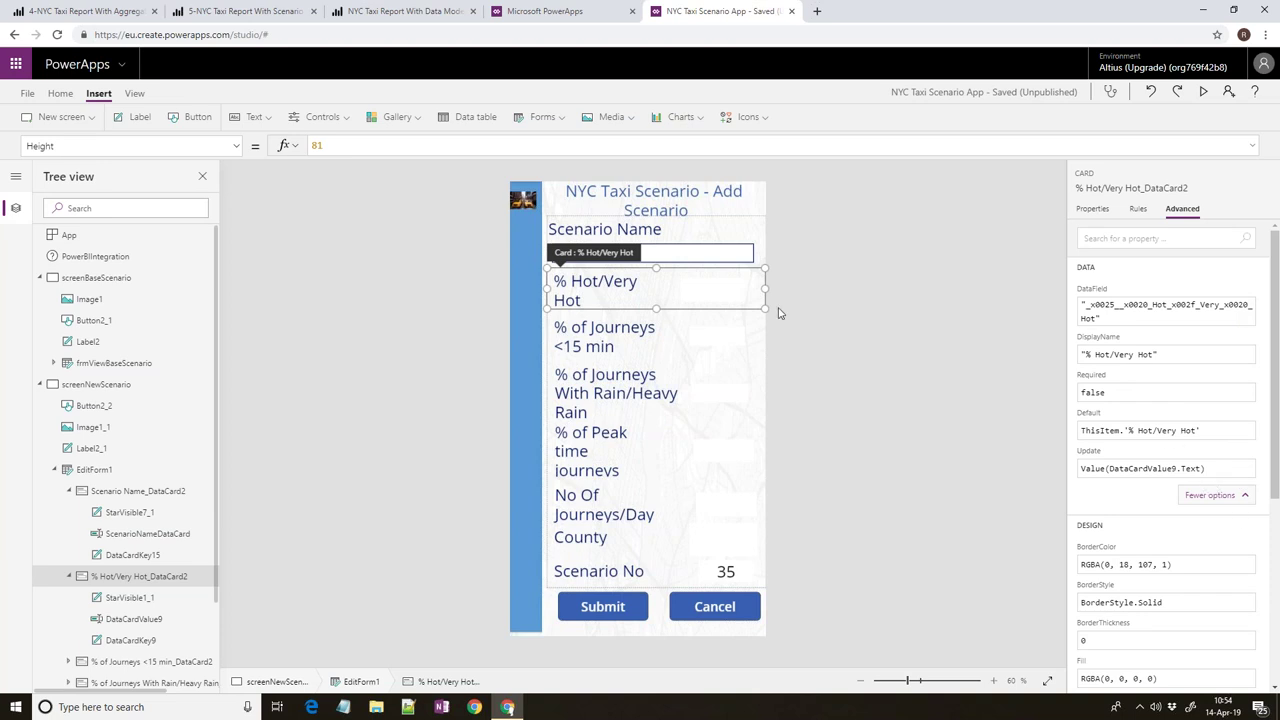
pyautogui.click(684, 304)
# Review the Default formulas of the % of Journeys <15 min and Rain/Heavy Rain inputs.
pyautogui.click(674, 316)
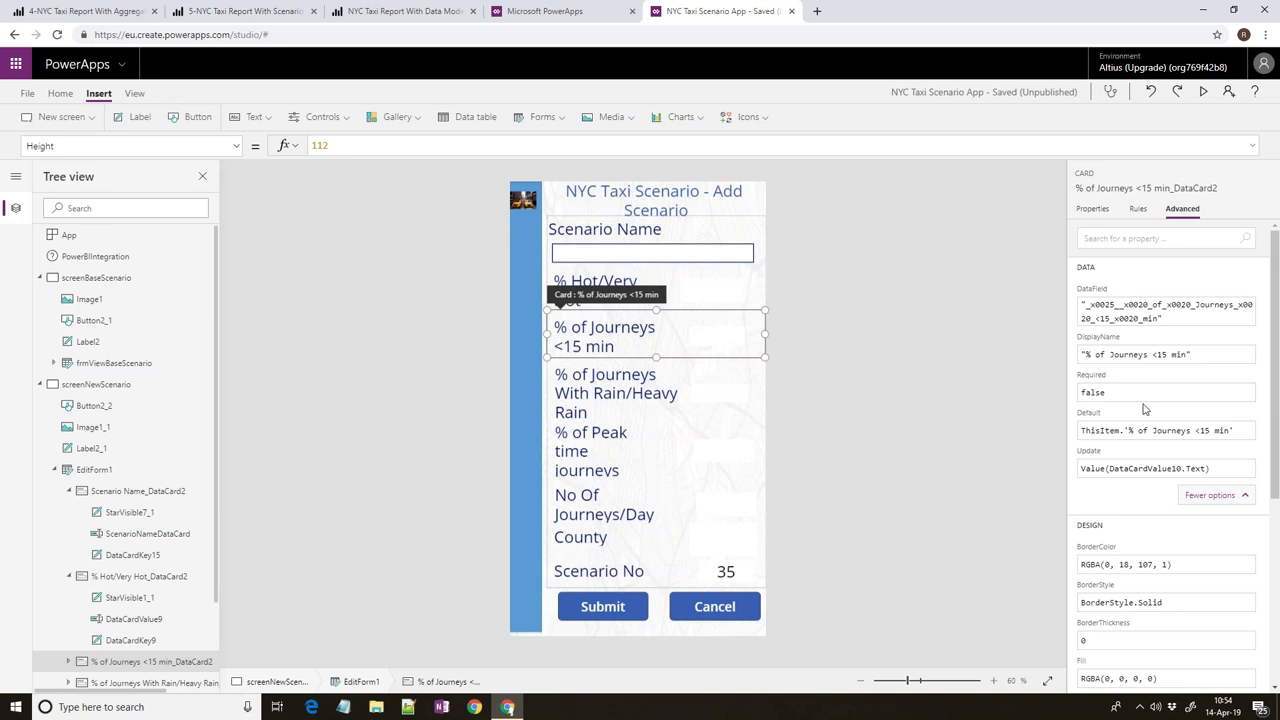
pyautogui.click(728, 341)
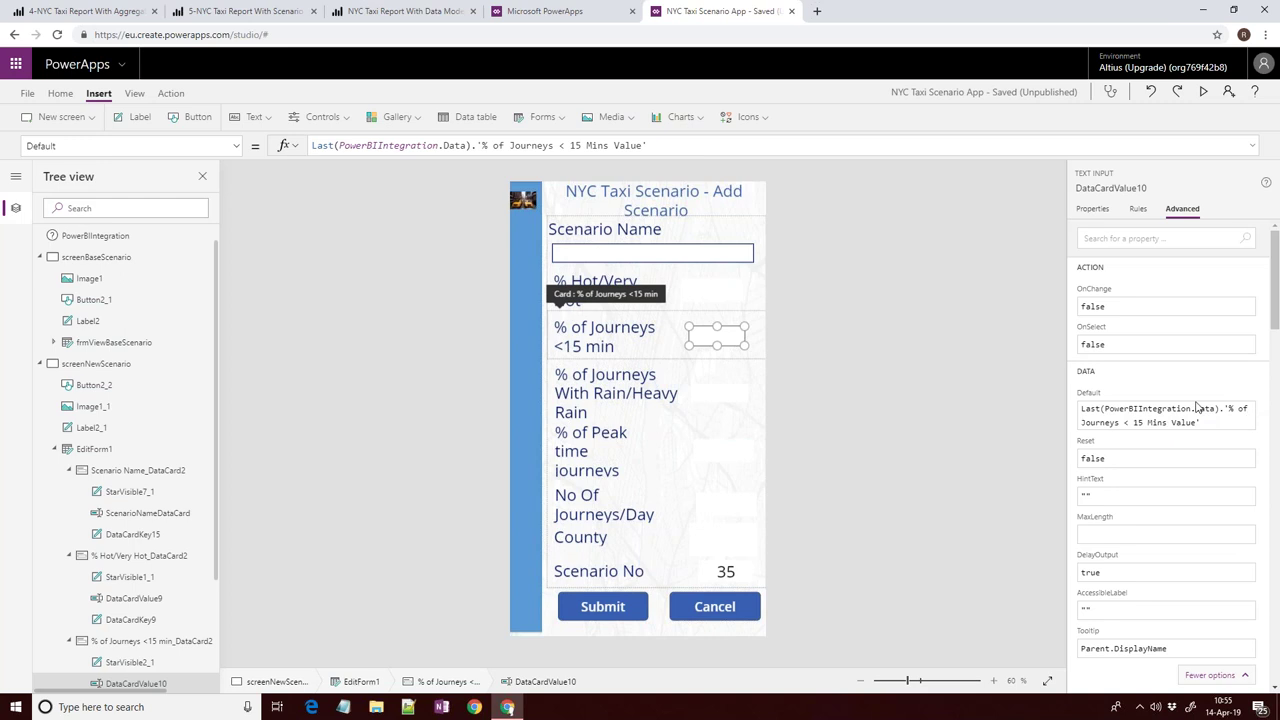
pyautogui.scroll(-3, 1230, 430)
pyautogui.scroll(-6, 1143, 512)
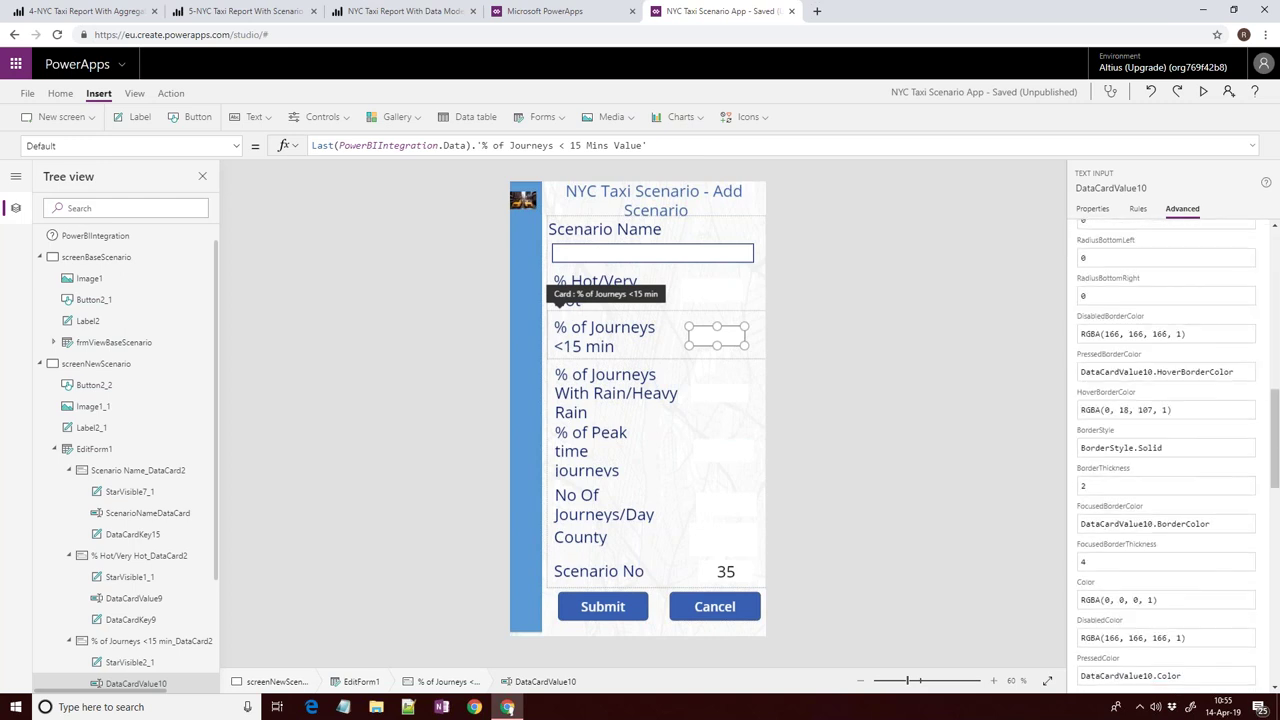
pyautogui.scroll(-5, 1154, 511)
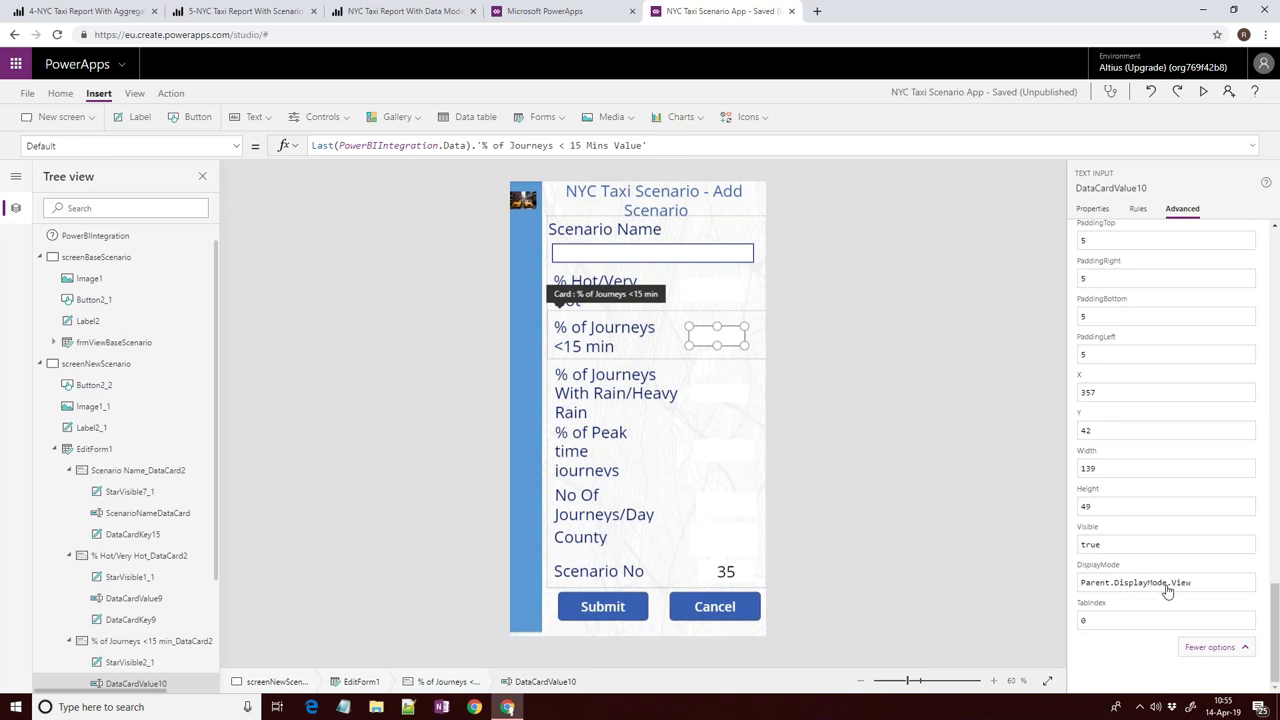
pyautogui.click(730, 395)
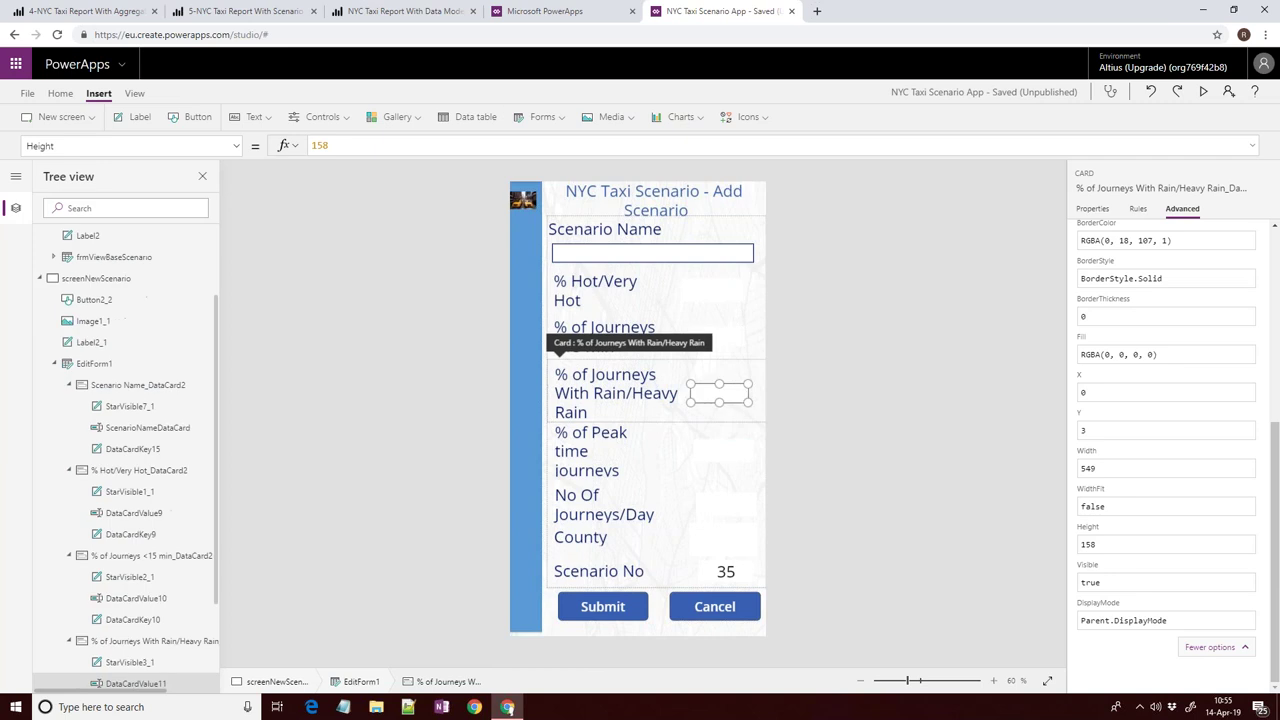
pyautogui.click(744, 397)
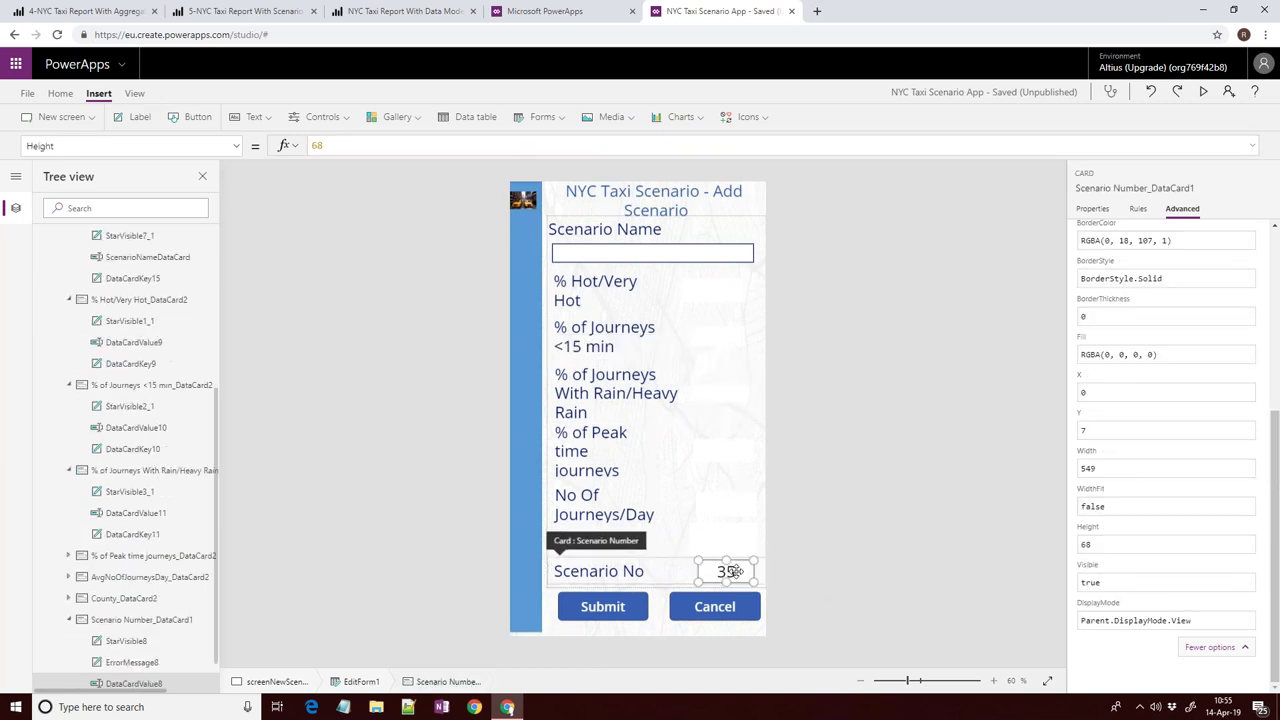
# Confirm Scenario No defaults to Last('[dbo].[NYCTaxiScenarios]').ID + 1 and save the app.
pyautogui.click(731, 571)
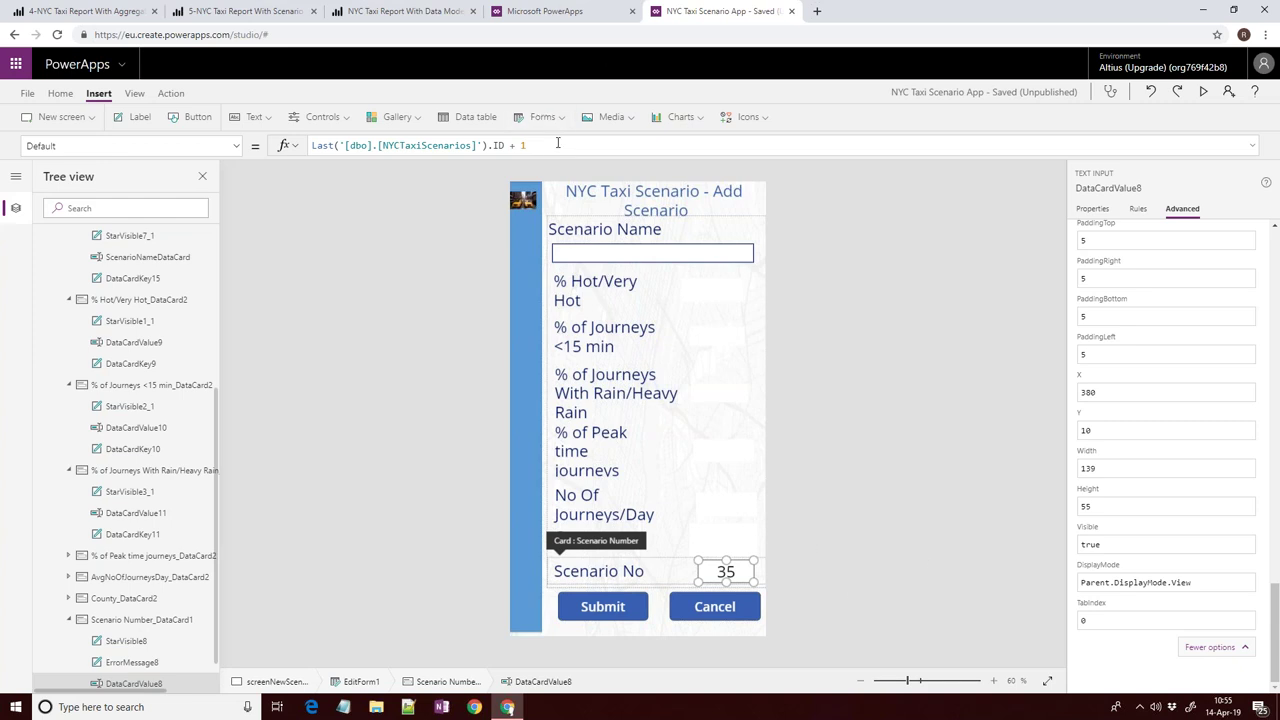
pyautogui.hotkey('ctrl', 's')
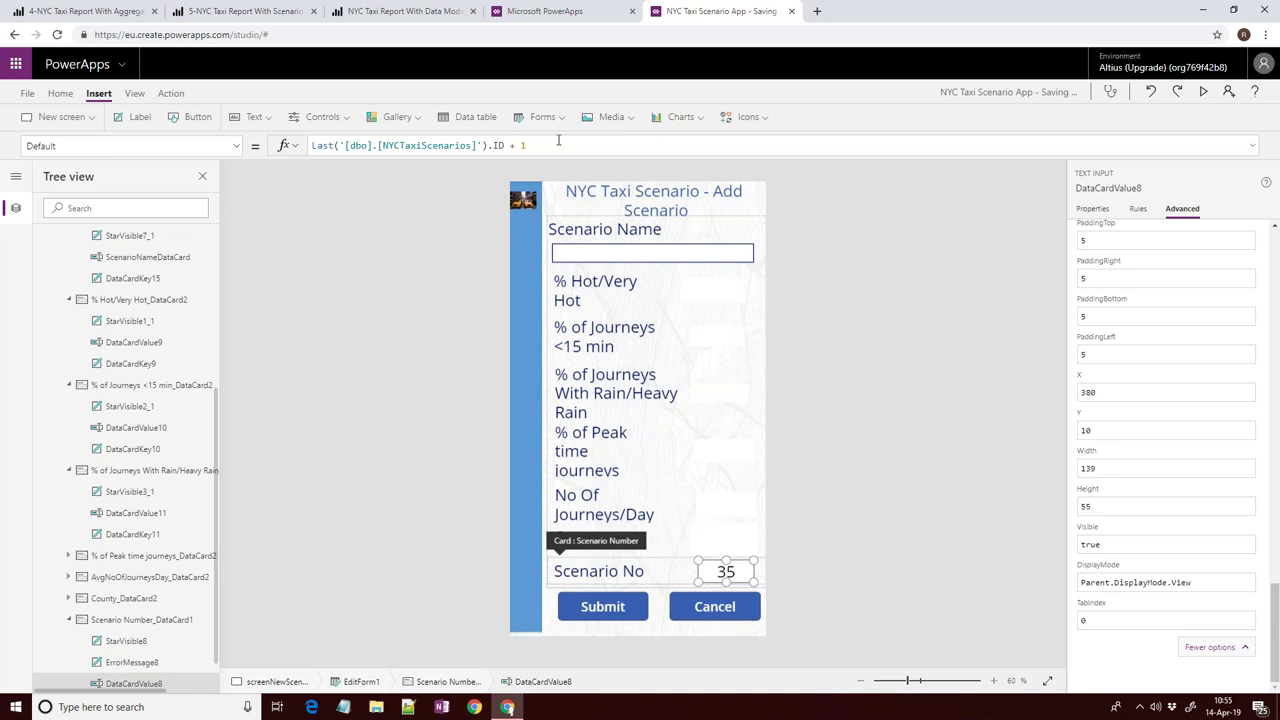
# Highlight the SubmitForm(EditForm1) and PowerBIIntegration.Refresh() parts of the Submit button's OnSelect.
pyautogui.click(630, 612)
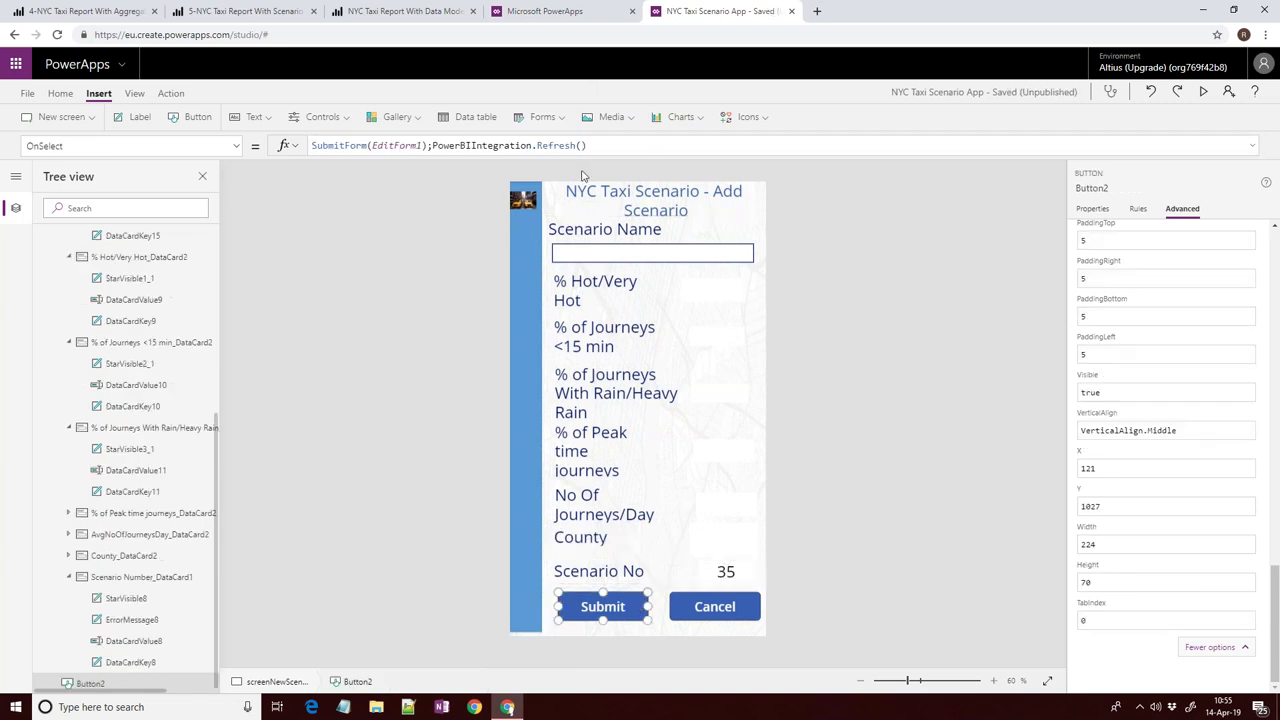
pyautogui.moveTo(427, 145); pyautogui.dragTo(303, 141)
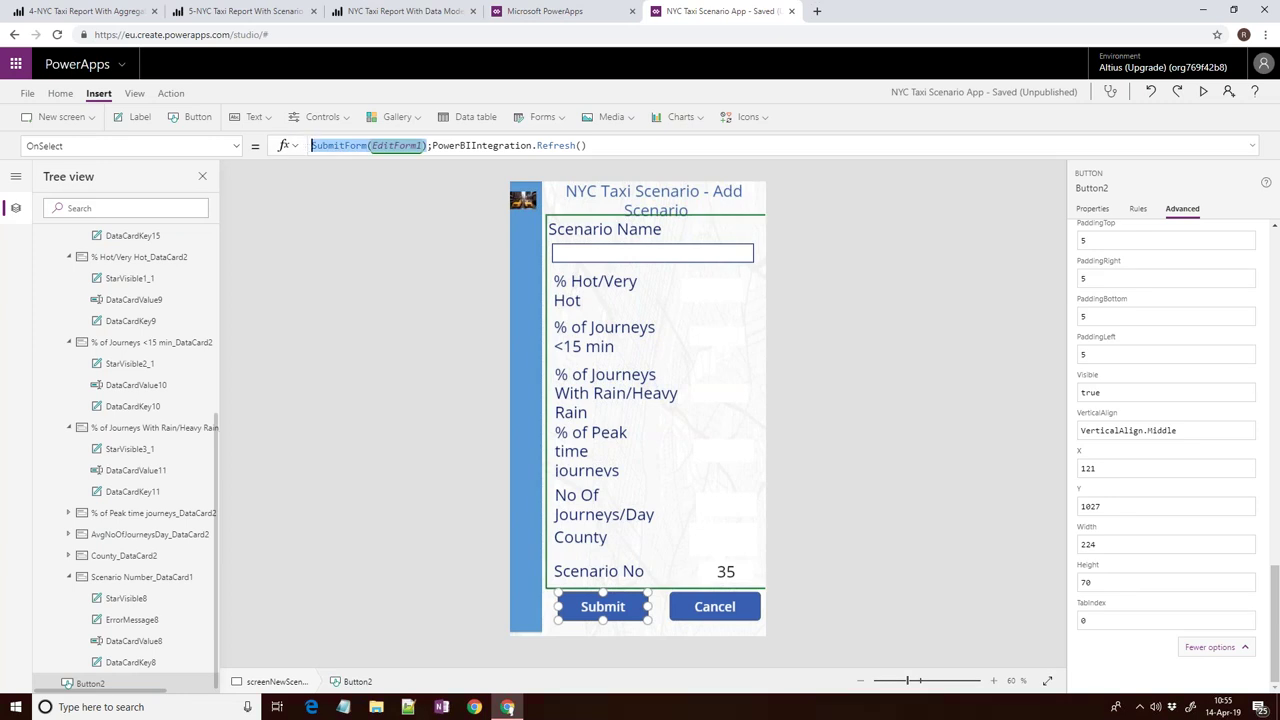
pyautogui.click(432, 146)
pyautogui.moveTo(432, 146); pyautogui.dragTo(632, 150)
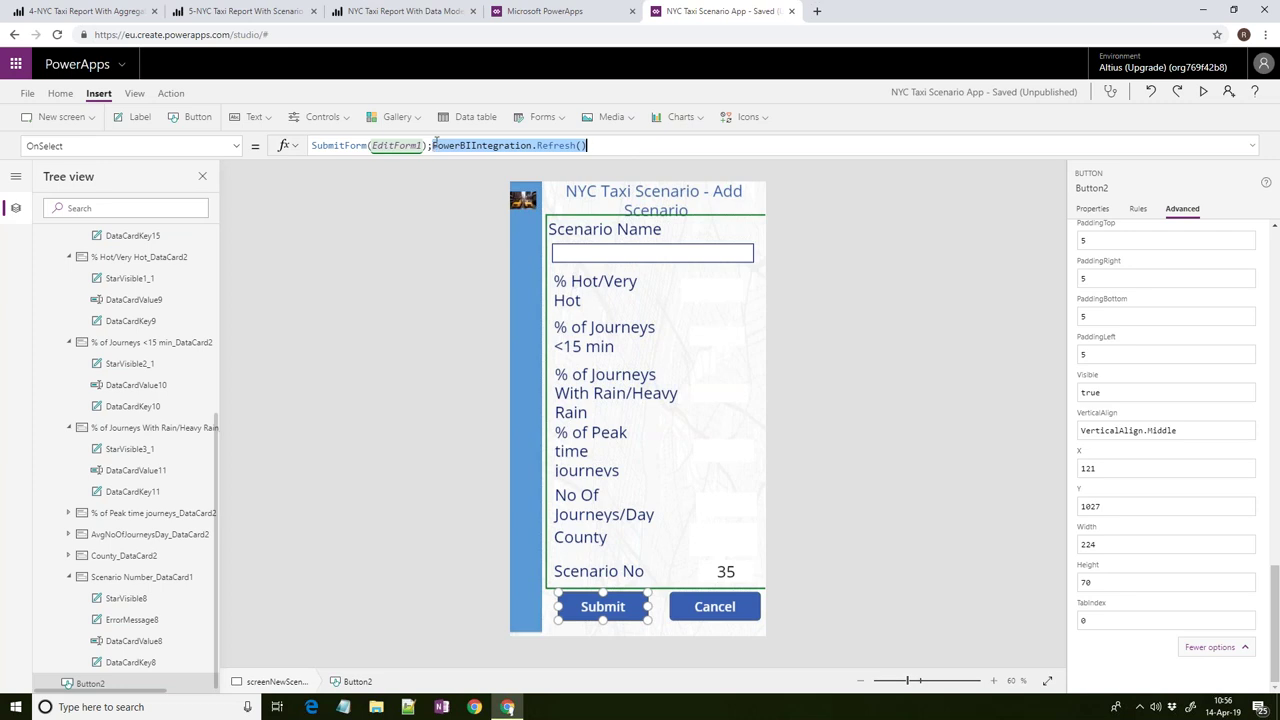
pyautogui.click(612, 143)
pyautogui.moveTo(433, 145); pyautogui.dragTo(588, 145)
pyautogui.click(220, 12)
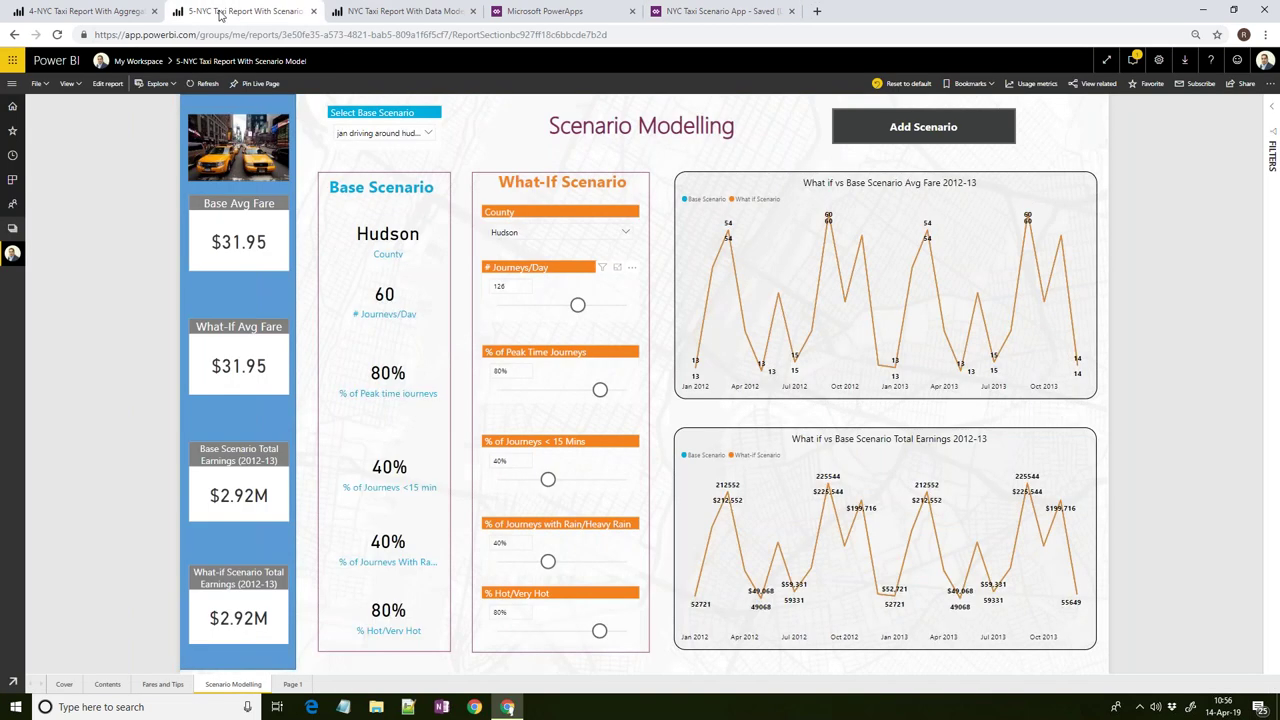
# Browse the saved scenarios in the Select Base Scenario slicer, then return to PowerApps.
pyautogui.click(383, 134)
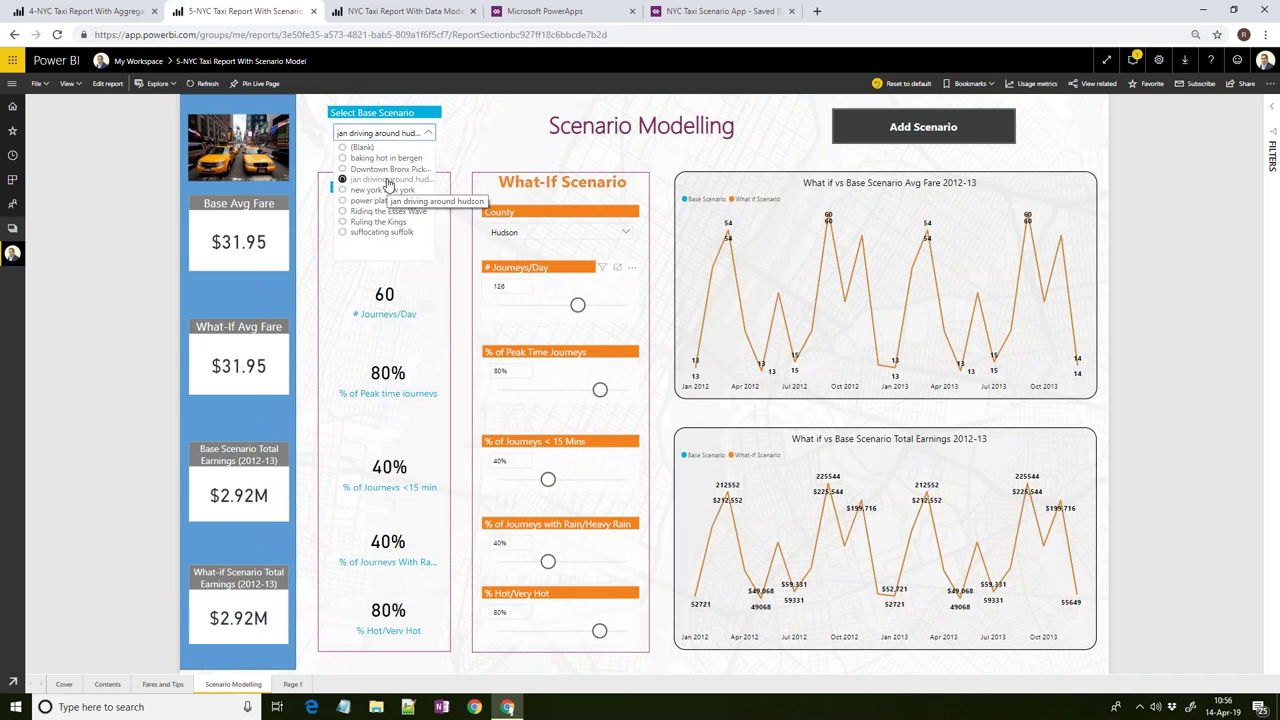
pyautogui.click(720, 11)
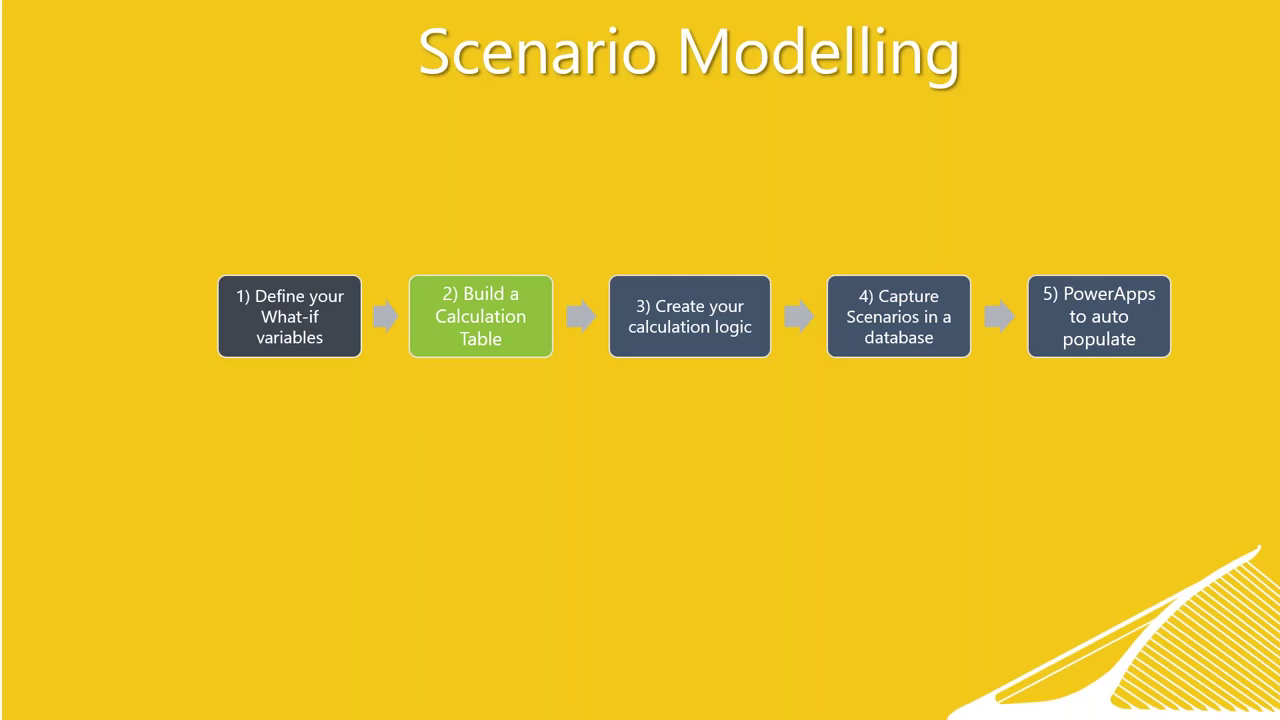
# Advance past the Value Add Variables slide to "Calc tables are cool!".
pyautogui.press('Right')
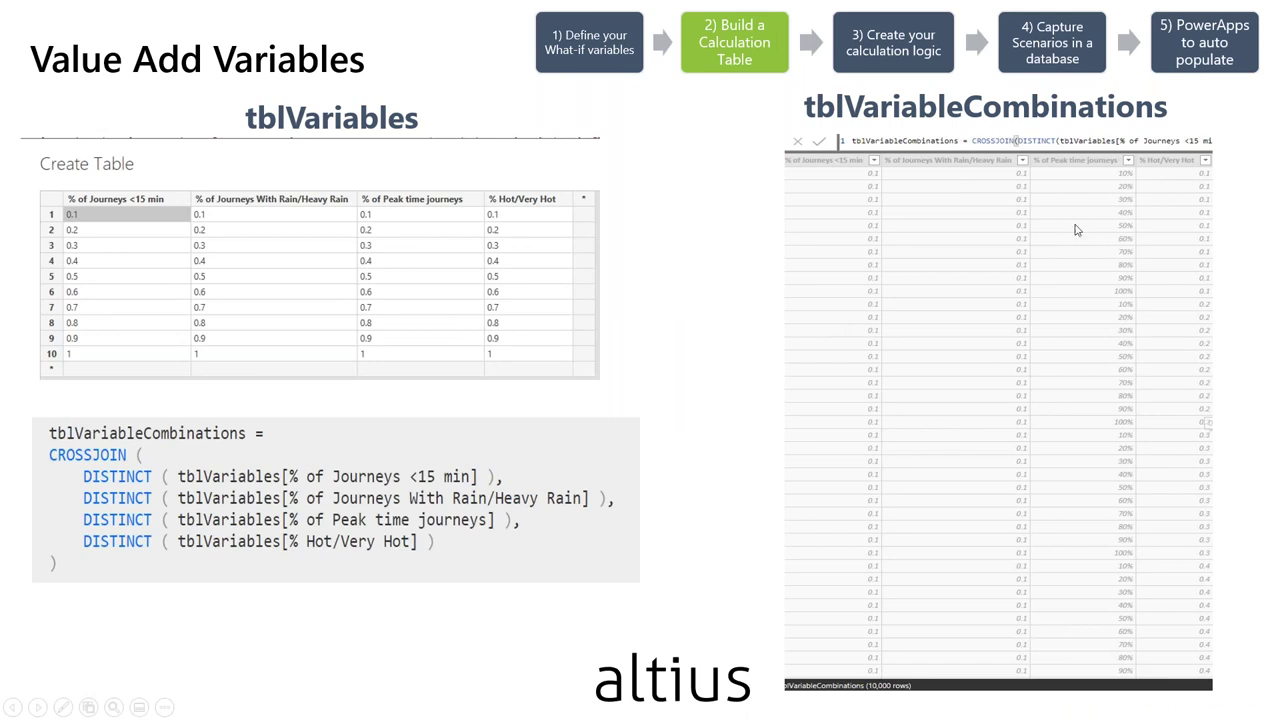
pyautogui.click(1190, 407)
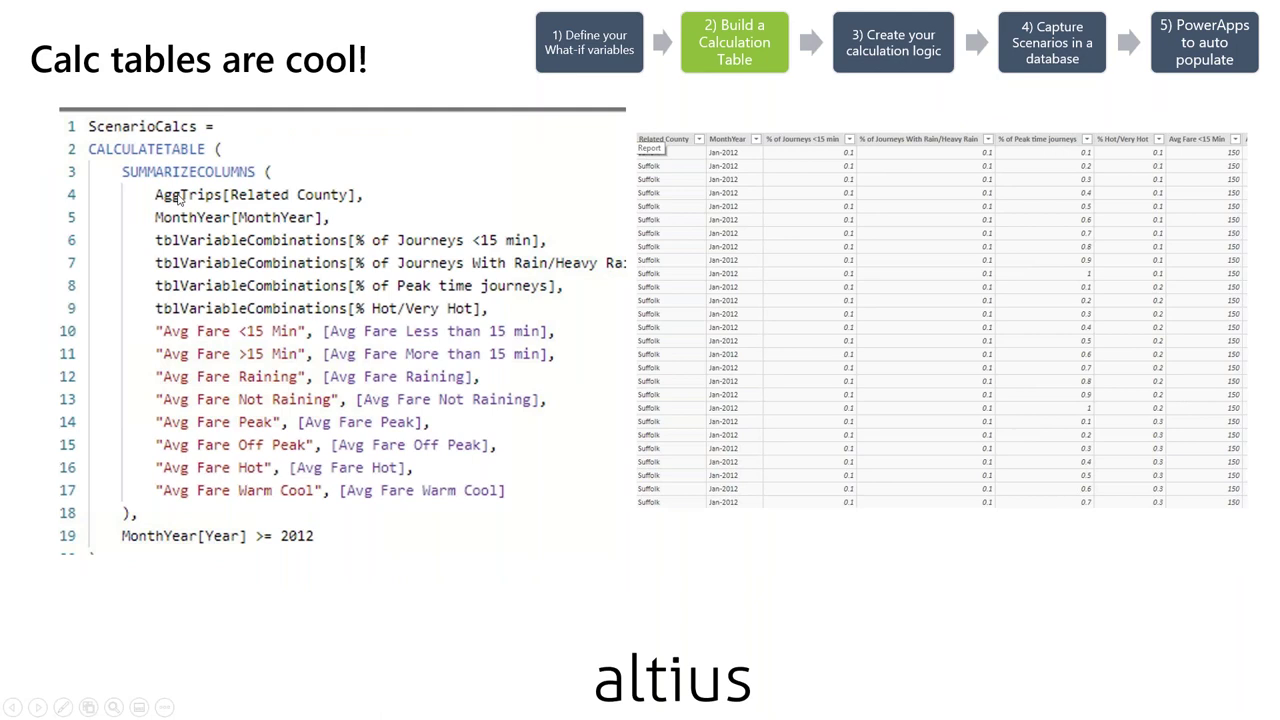